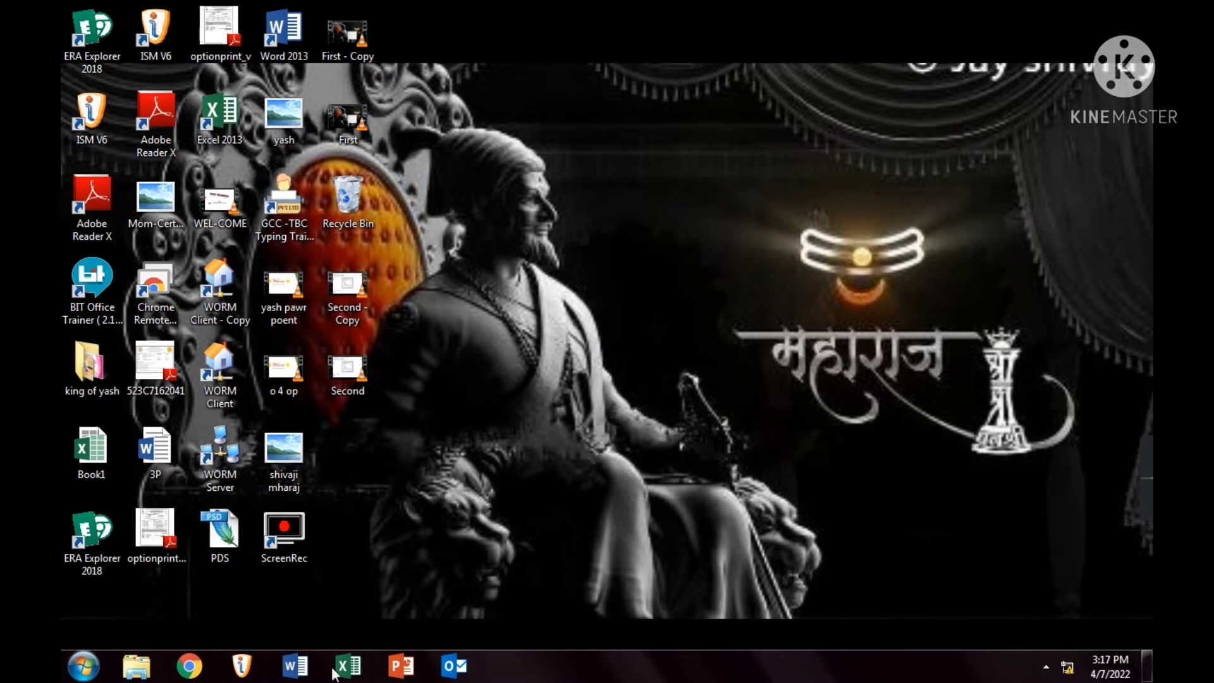
Display the Start menu's list of programs and system folders, and close it.
{"action": "left_click", "coordinate": [81, 669]}
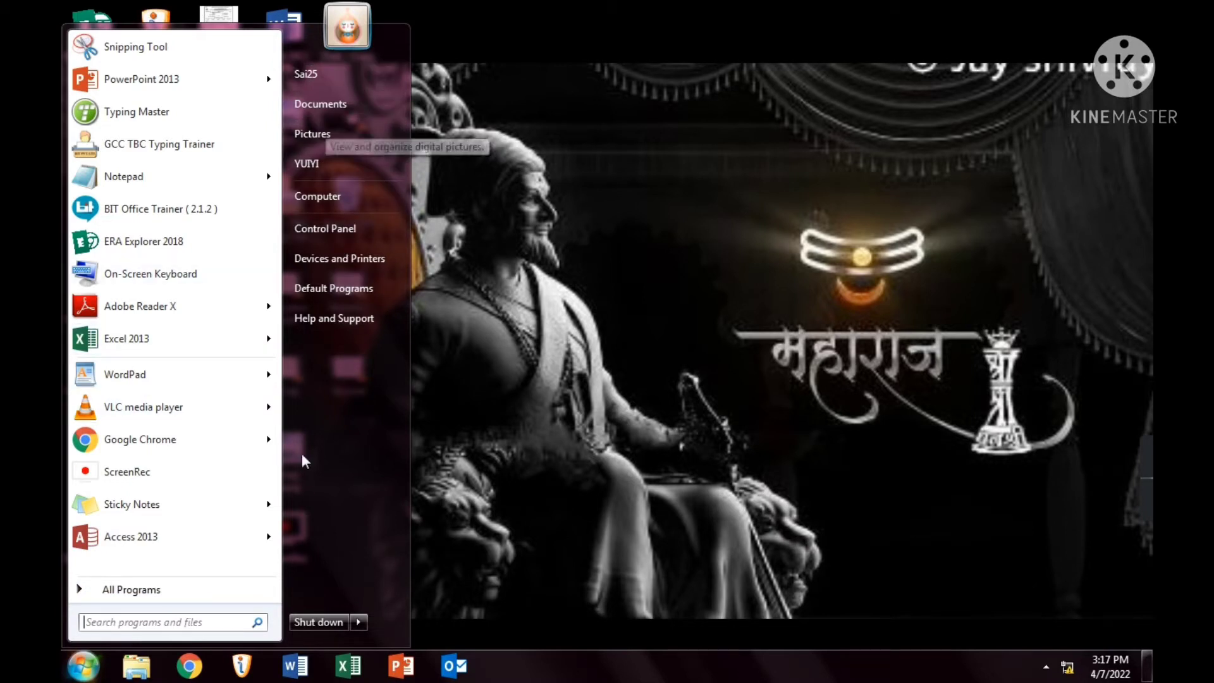
{"action": "left_click", "coordinate": [81, 671]}
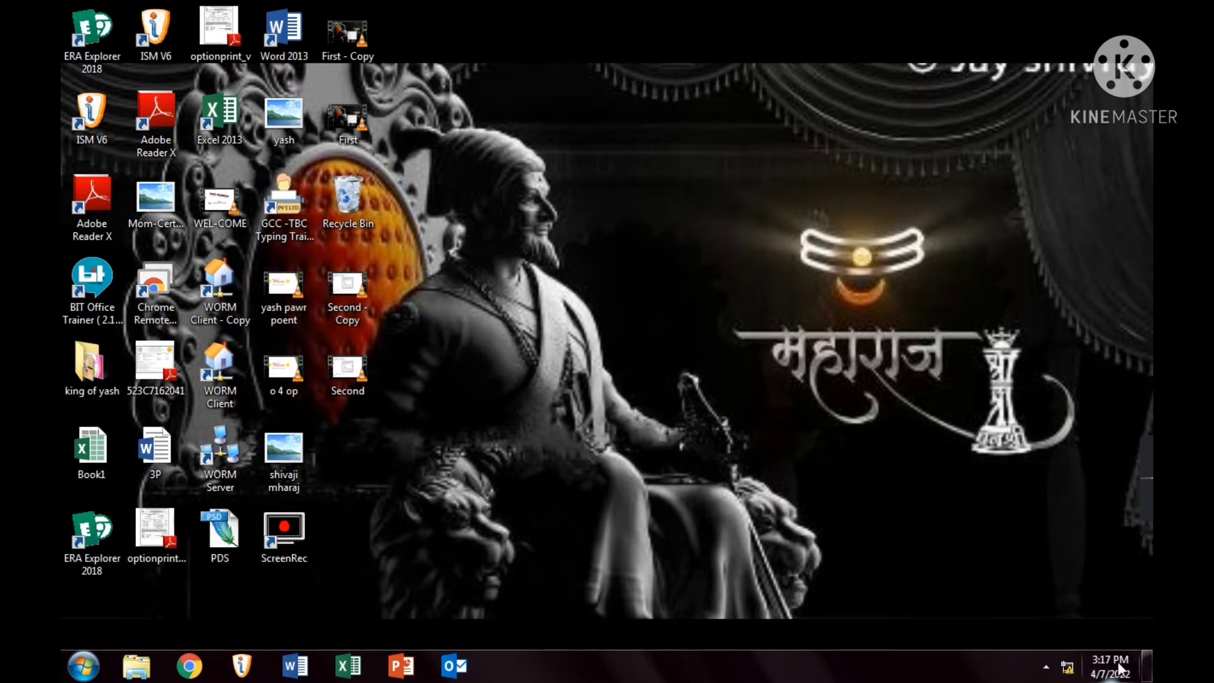
Open the settings for changing the system date and time and choose April 2022 in the calendar.
{"action": "mouse_move", "coordinate": [1118, 667]}
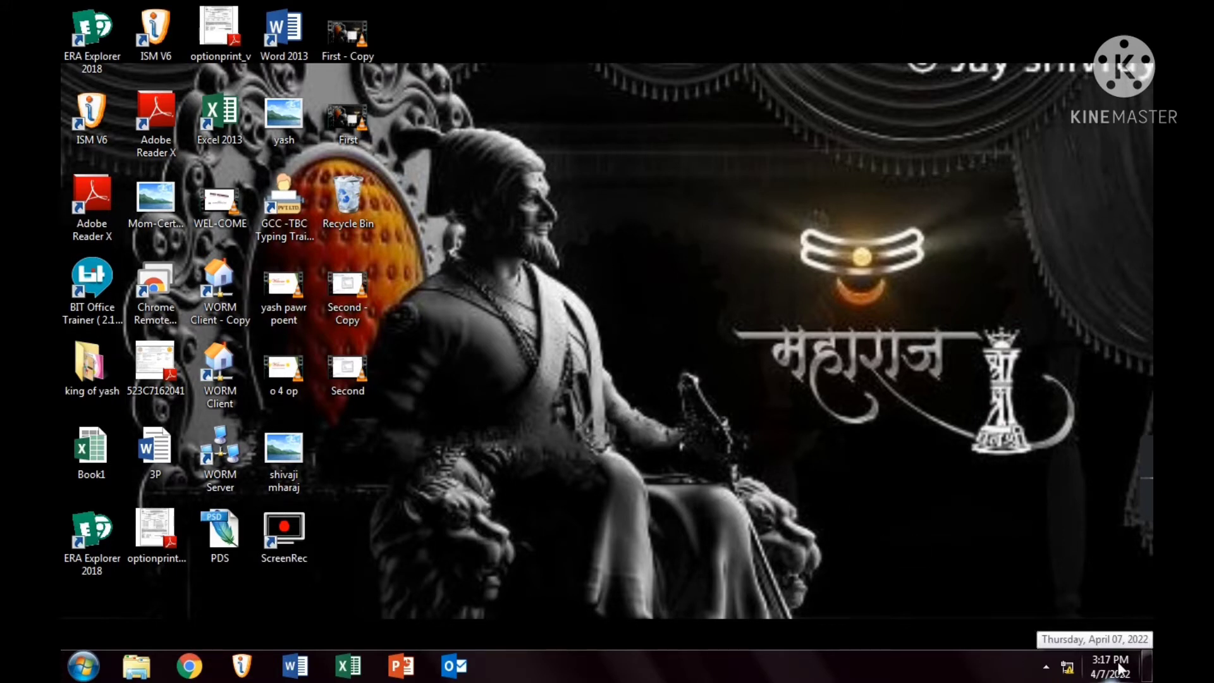
{"action": "left_click", "coordinate": [1119, 666]}
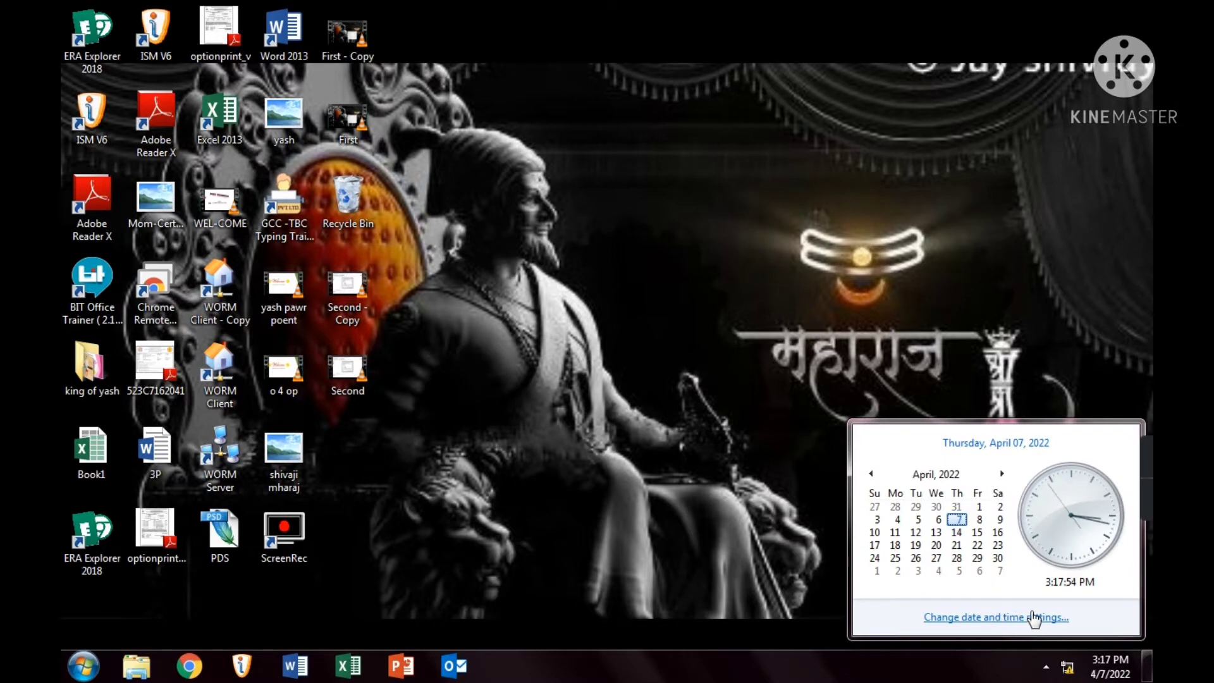
{"action": "left_click", "coordinate": [994, 620]}
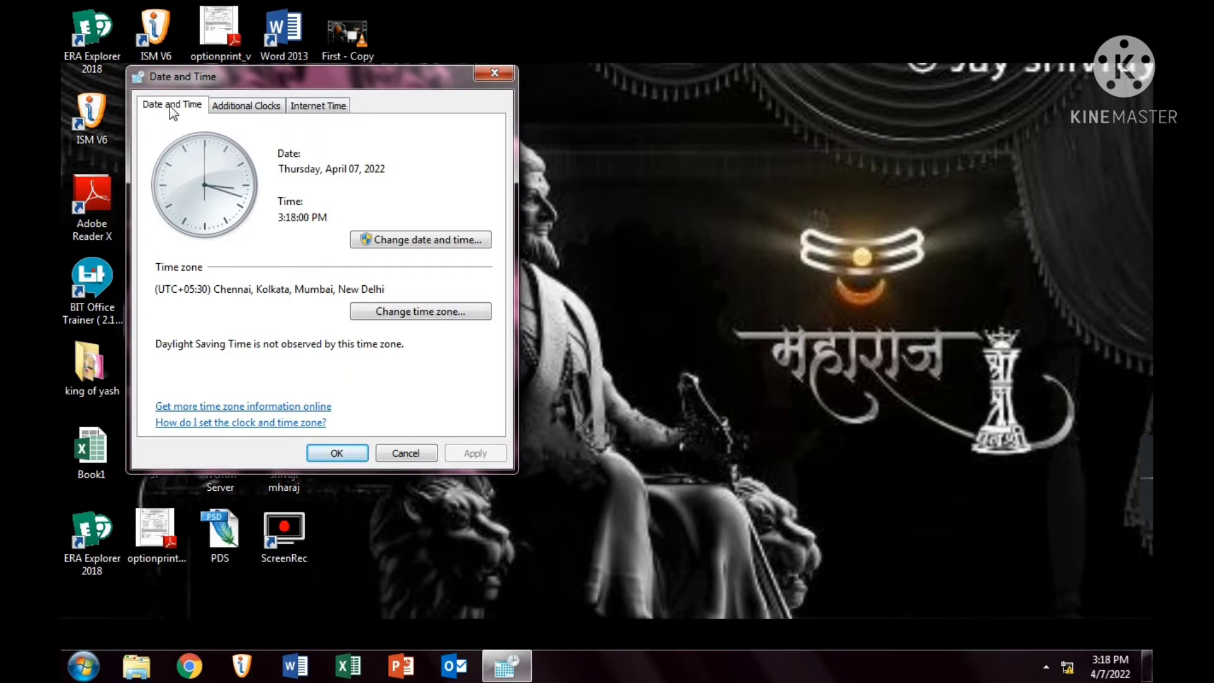
{"action": "left_click", "coordinate": [415, 239]}
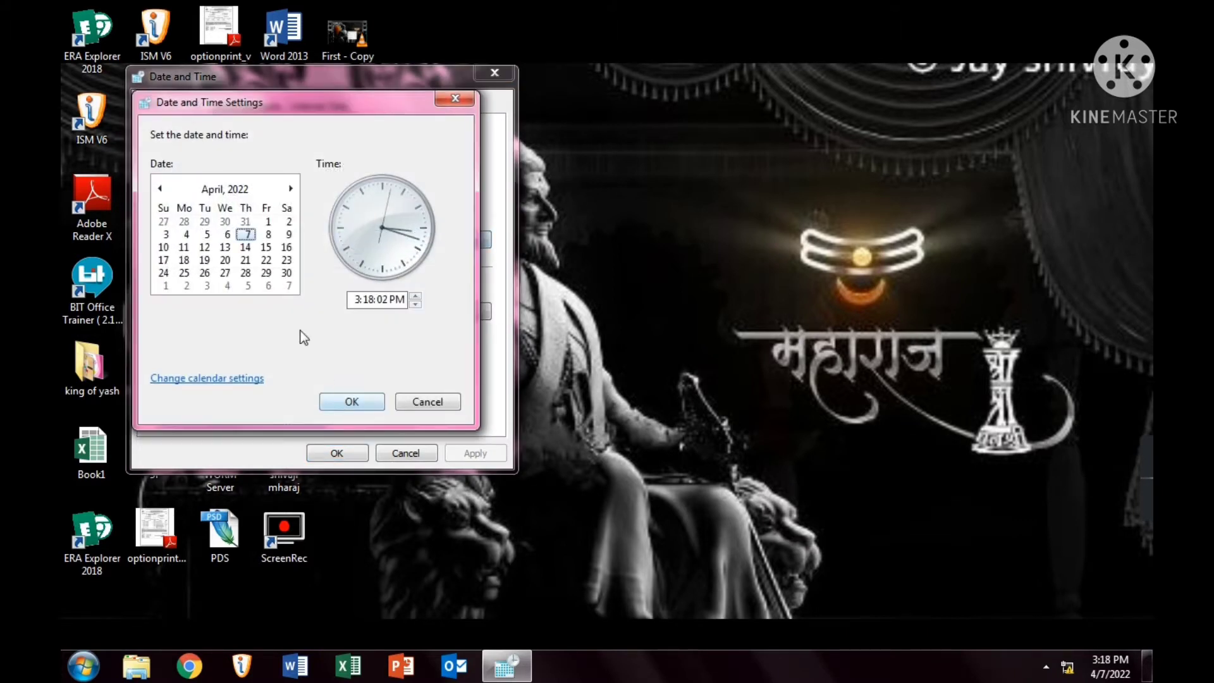
{"action": "left_click", "coordinate": [249, 189]}
{"action": "left_click", "coordinate": [249, 188]}
{"action": "left_click", "coordinate": [282, 212]}
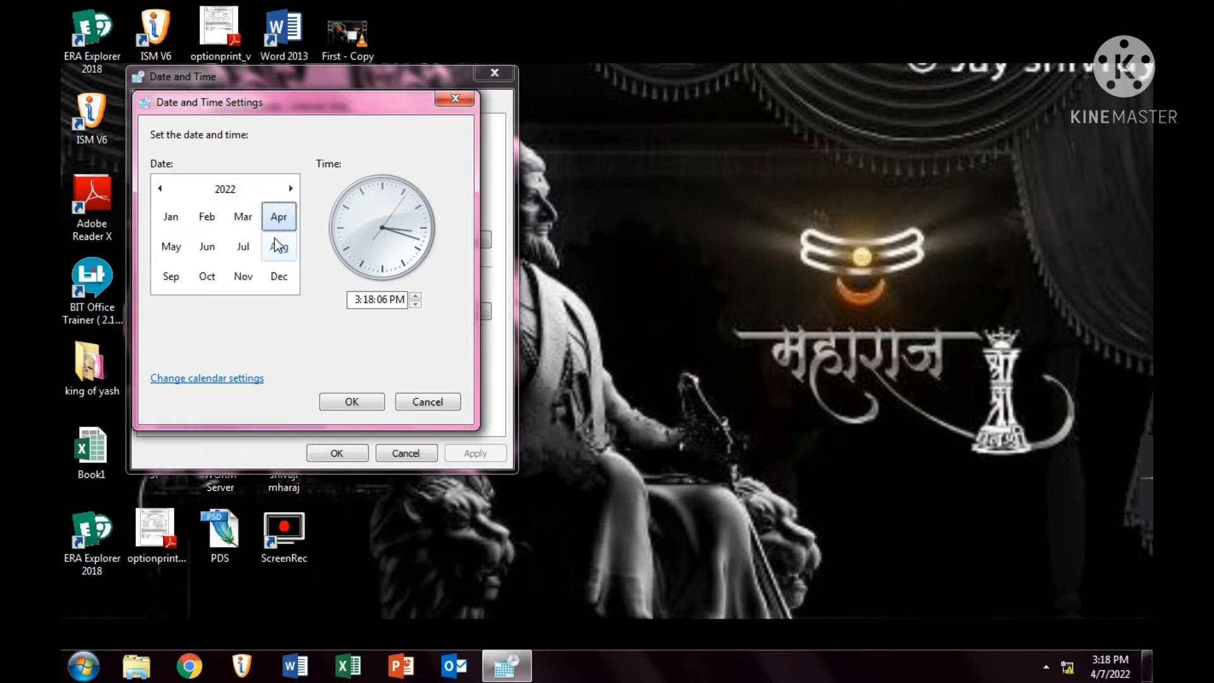
{"action": "left_click", "coordinate": [280, 221]}
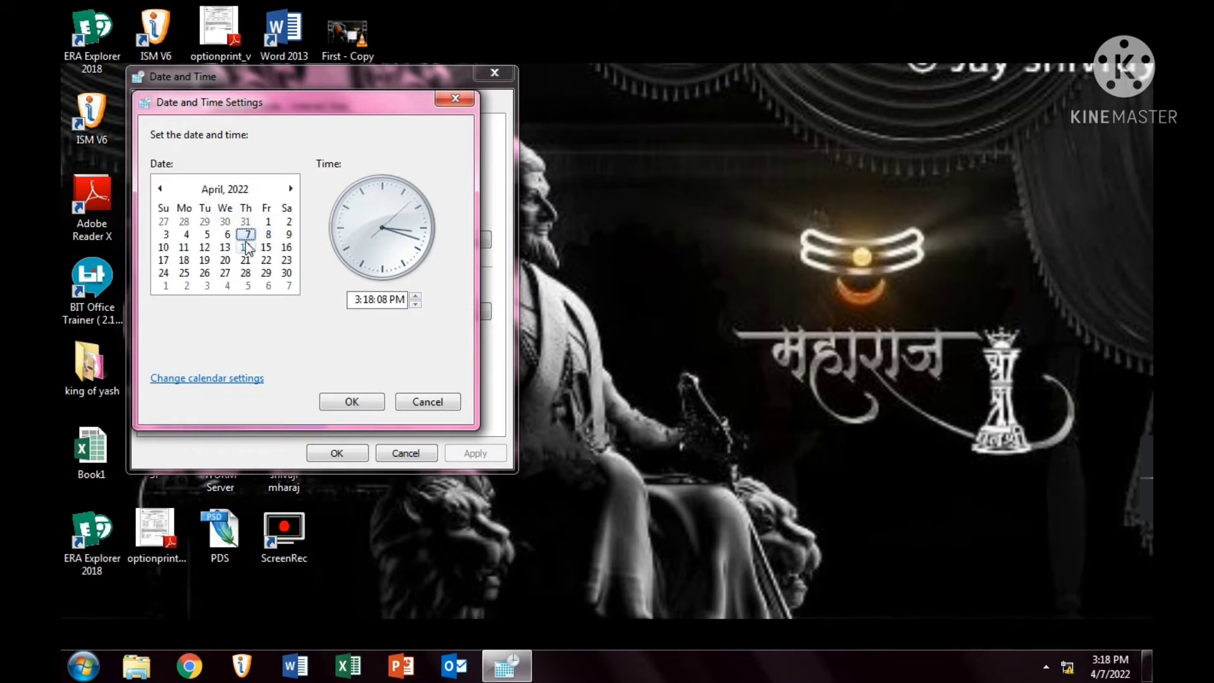
Select the hour and minute parts of the clock time and accept the date and time settings.
{"action": "left_click", "coordinate": [358, 299]}
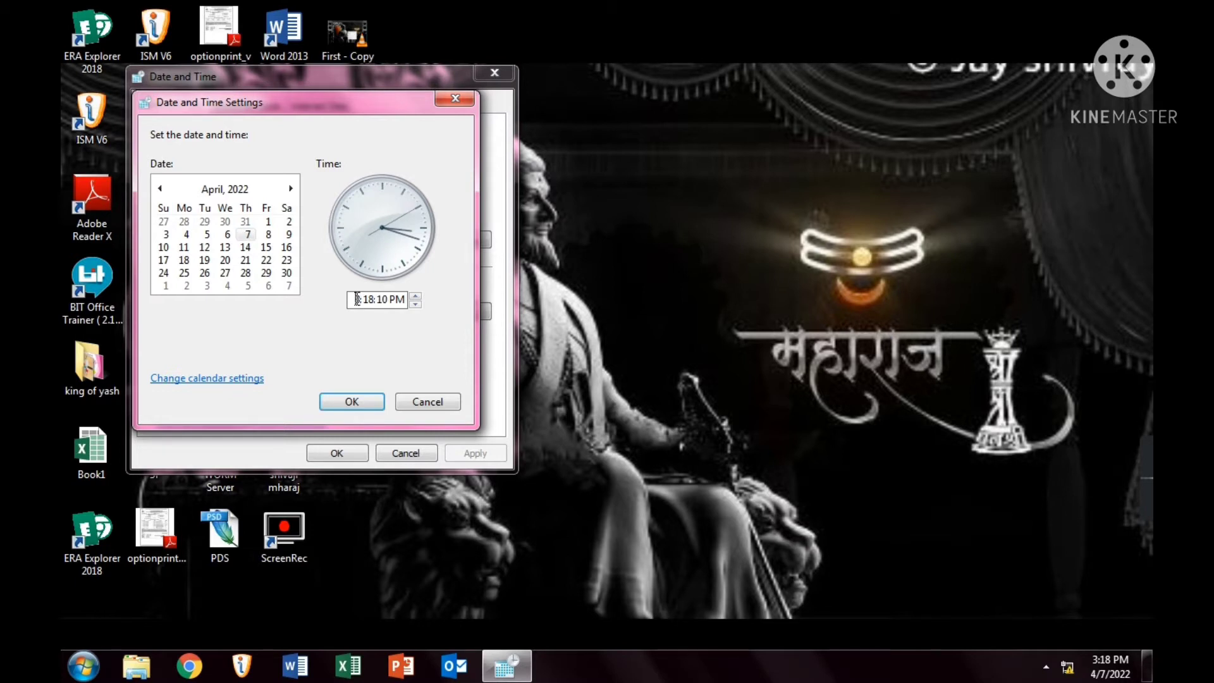
{"action": "left_click", "coordinate": [356, 299]}
{"action": "left_click", "coordinate": [368, 299]}
{"action": "left_click", "coordinate": [375, 400]}
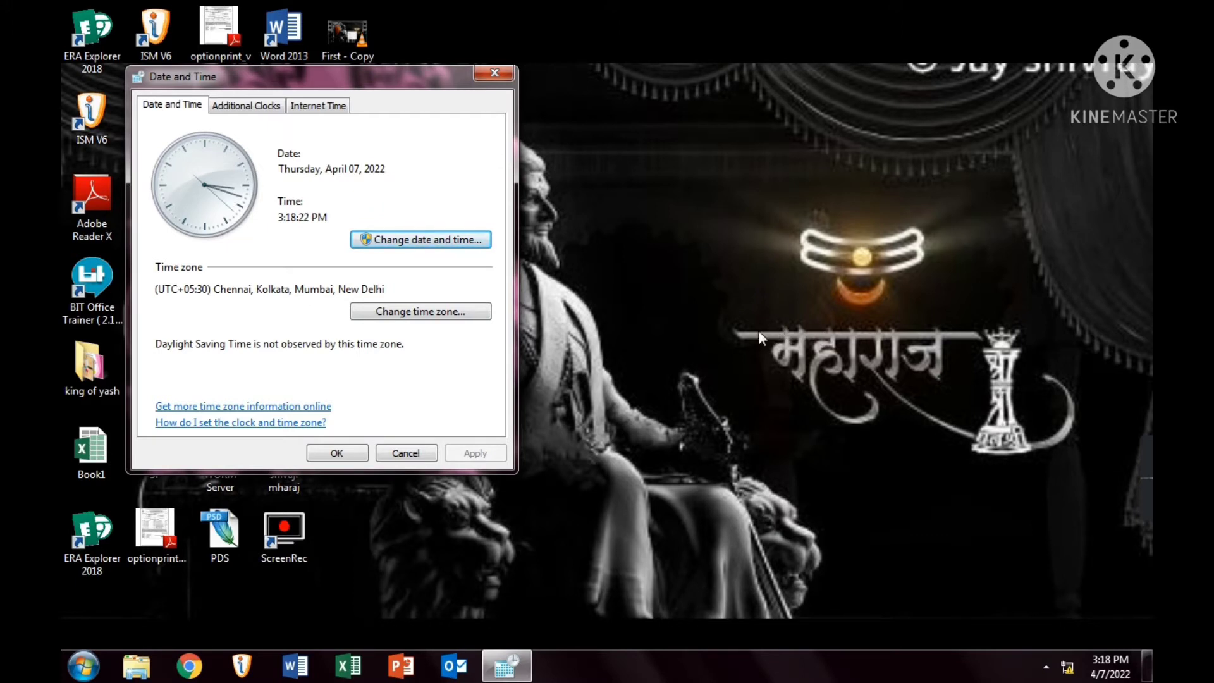
Review the Internet time synchronization settings, accept them and refresh the desktop.
{"action": "left_click", "coordinate": [323, 109]}
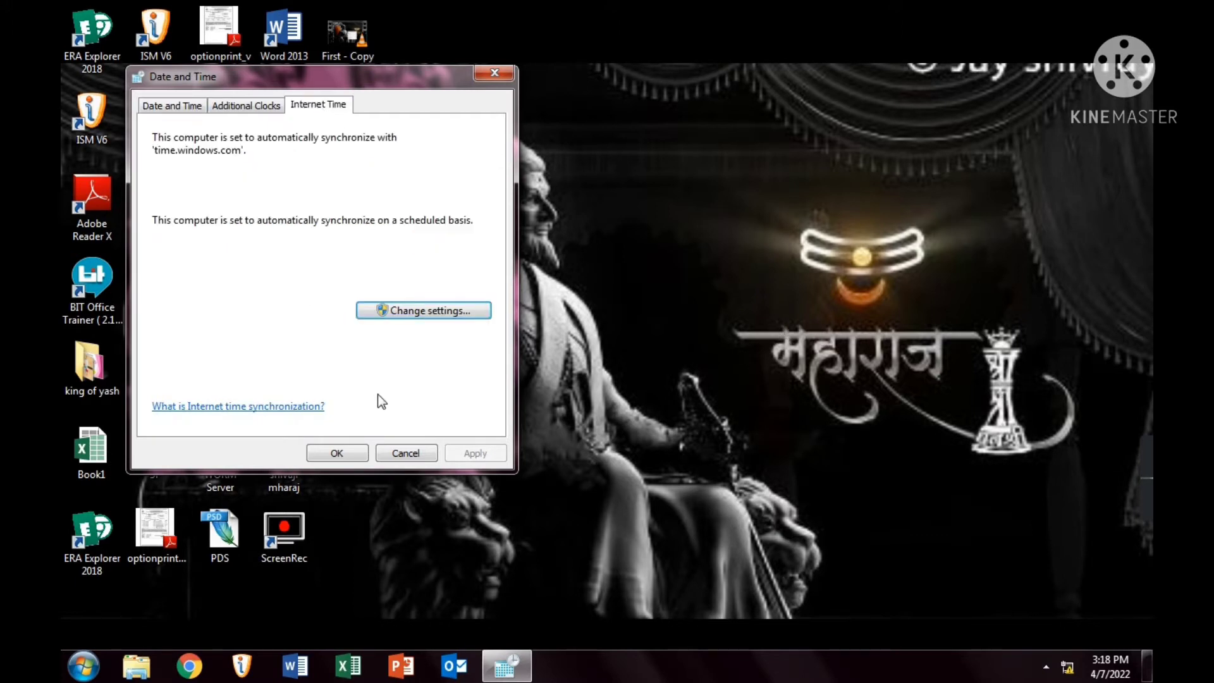
{"action": "left_click", "coordinate": [408, 313]}
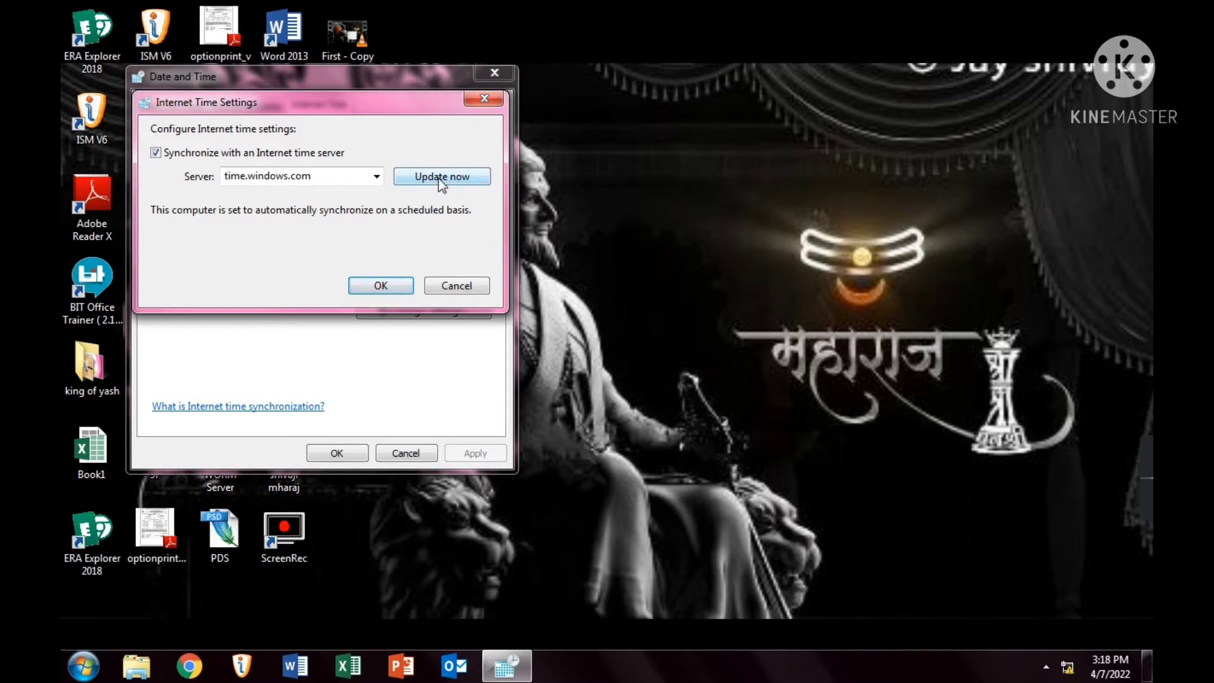
{"action": "left_click", "coordinate": [403, 288]}
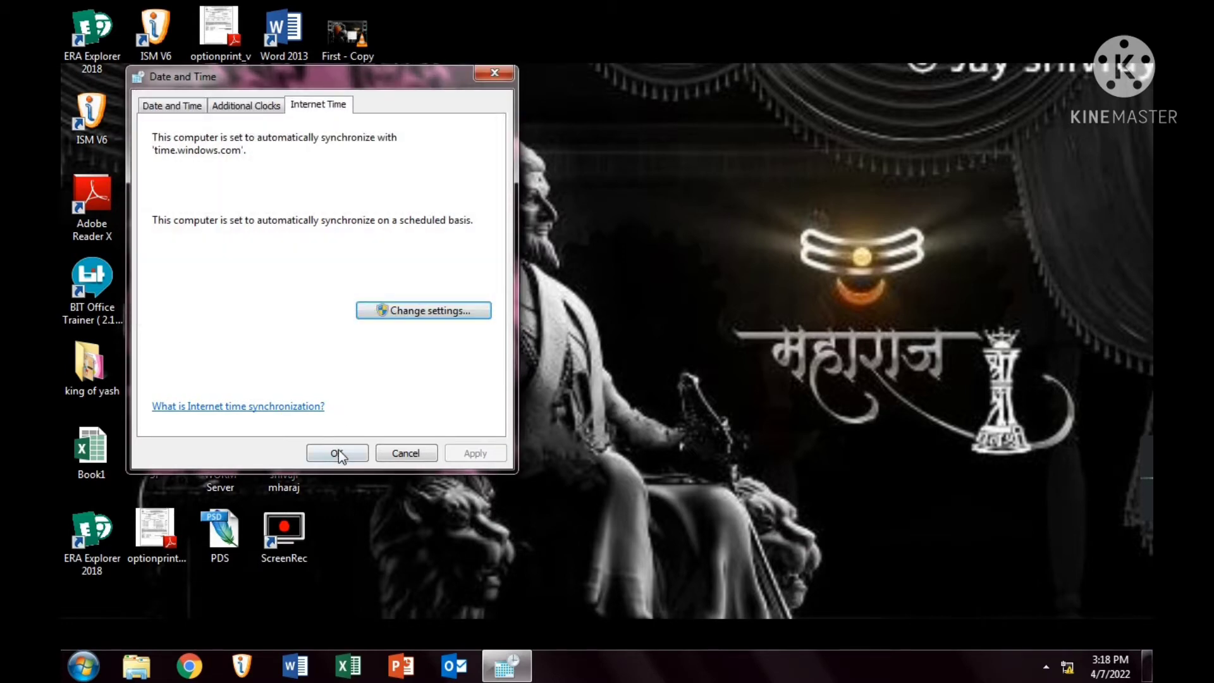
{"action": "left_click", "coordinate": [337, 451]}
{"action": "right_click", "coordinate": [632, 177]}
{"action": "left_click", "coordinate": [687, 250]}
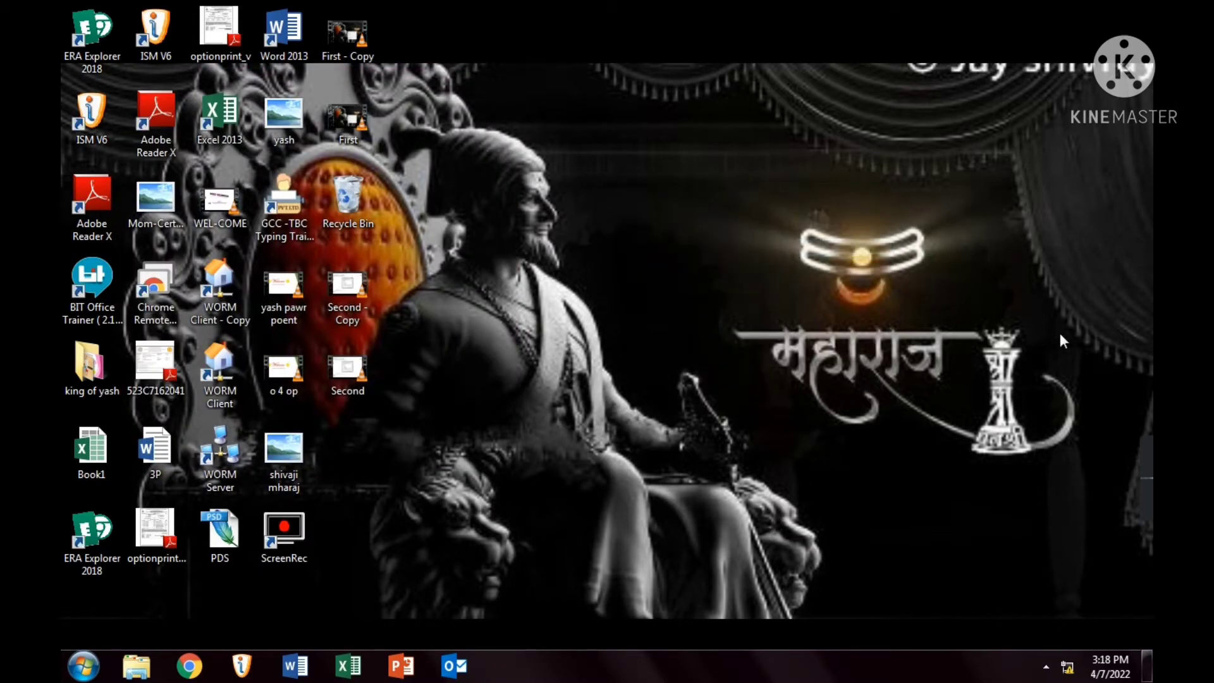
Raise the system volume to maximum using the hidden notification area's speaker control.
{"action": "left_click", "coordinate": [1048, 668]}
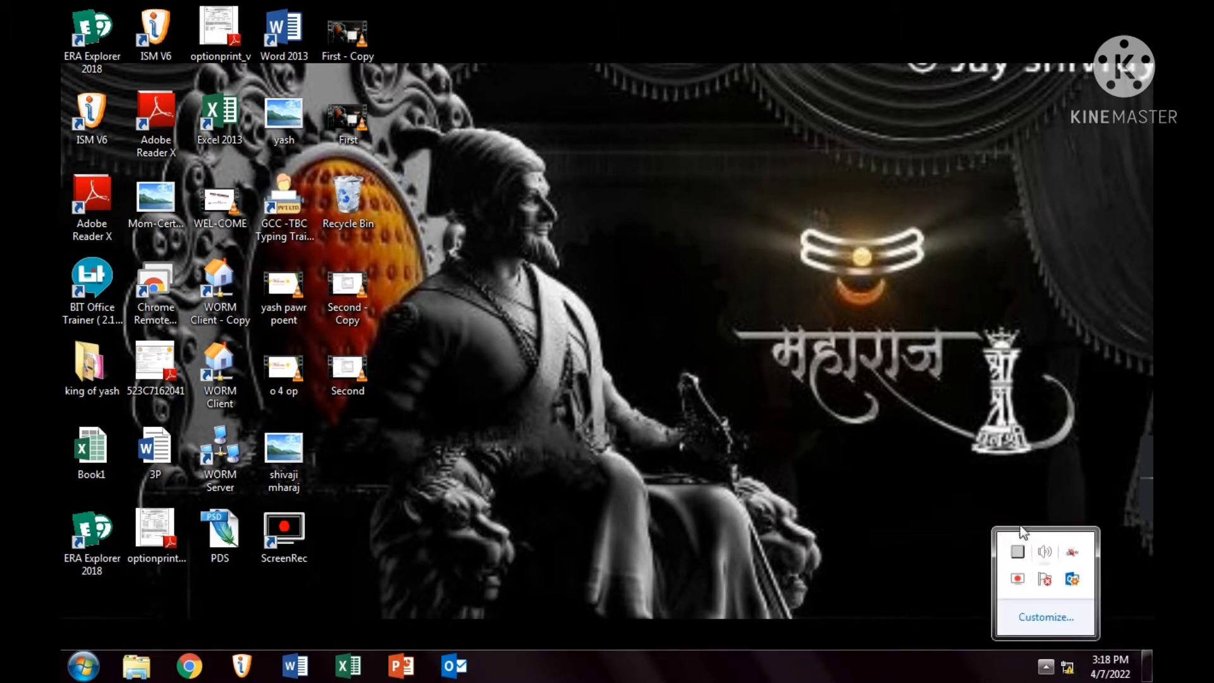
{"action": "left_click", "coordinate": [1044, 551]}
{"action": "scroll", "coordinate": [1056, 449], "scroll_direction": "down", "scroll_amount": 20}
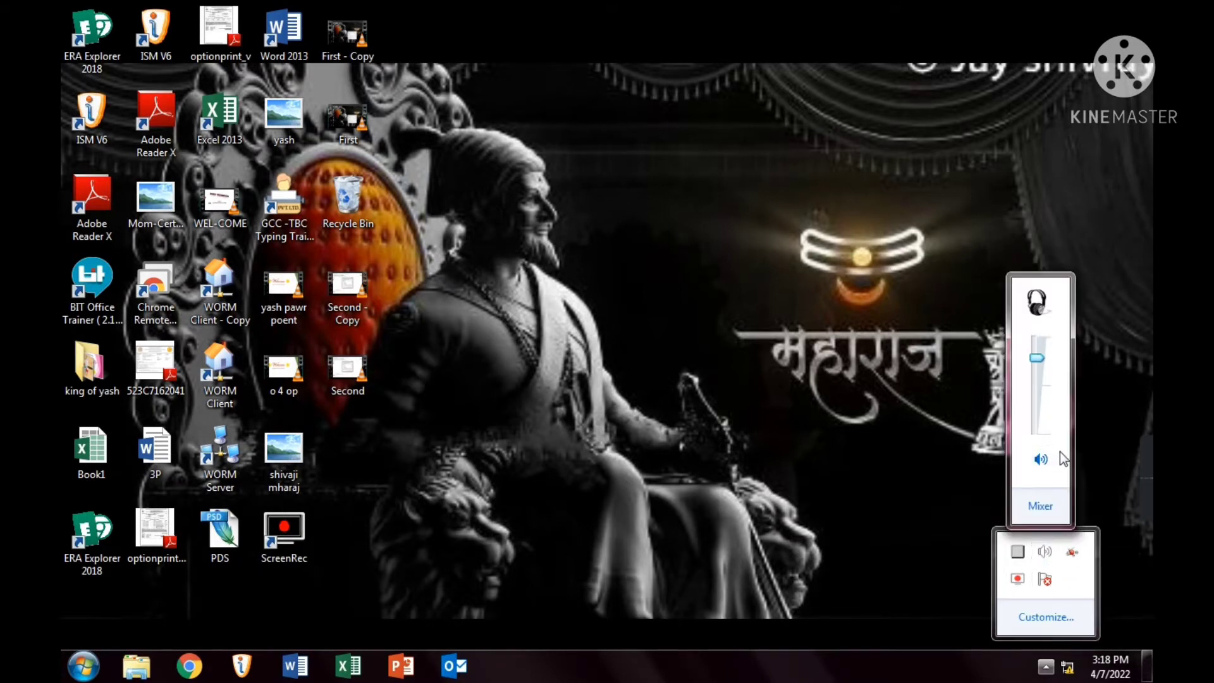
{"action": "scroll", "coordinate": [1067, 482], "scroll_direction": "up", "scroll_amount": 1}
{"action": "scroll", "coordinate": [1068, 477], "scroll_direction": "up", "scroll_amount": 20}
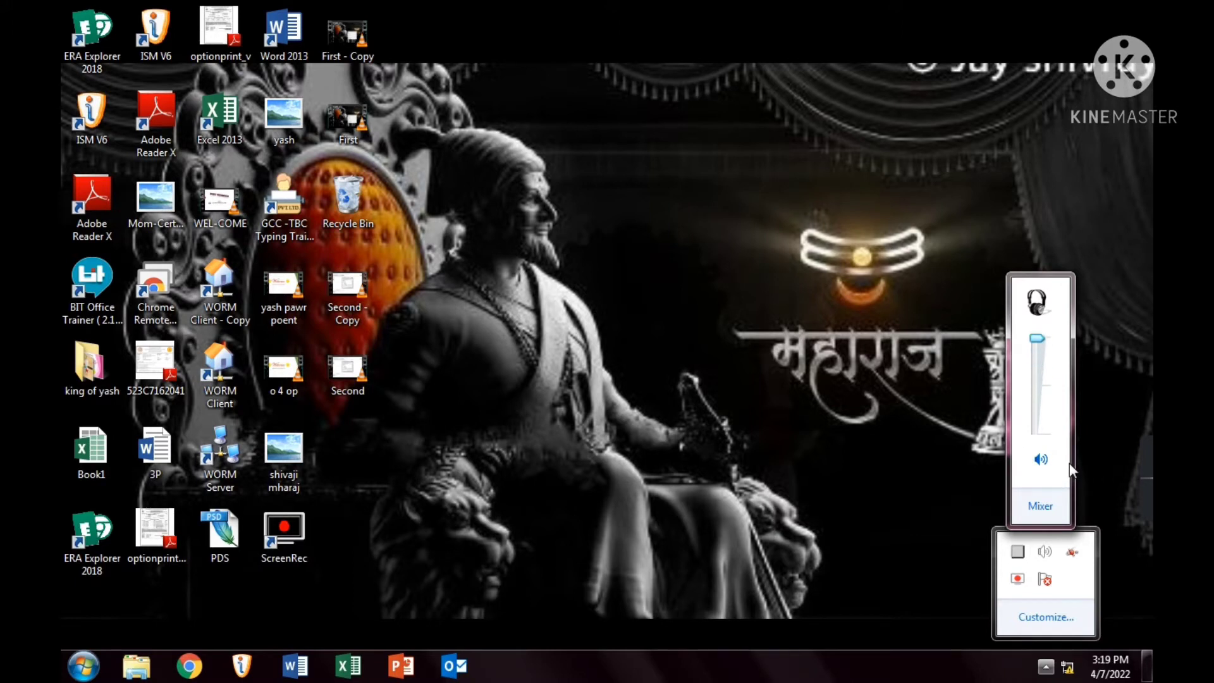
View the Action Center messages and refresh the desktop.
{"action": "left_click", "coordinate": [1051, 580]}
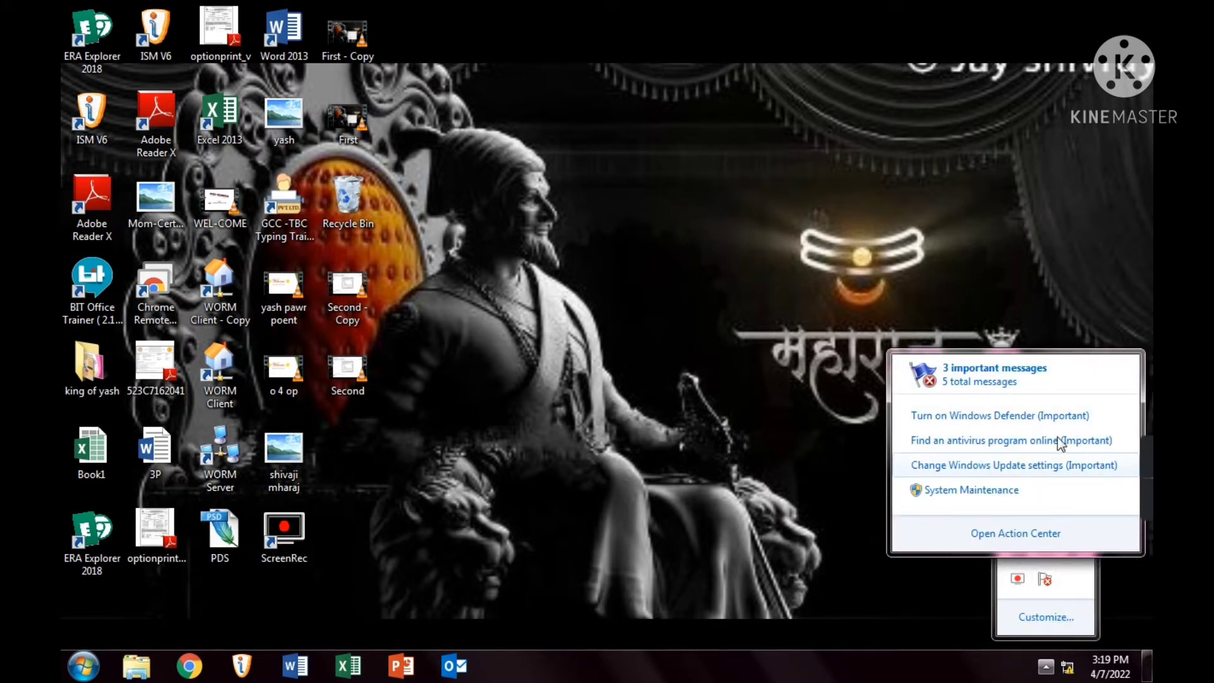
{"action": "left_click", "coordinate": [1052, 582]}
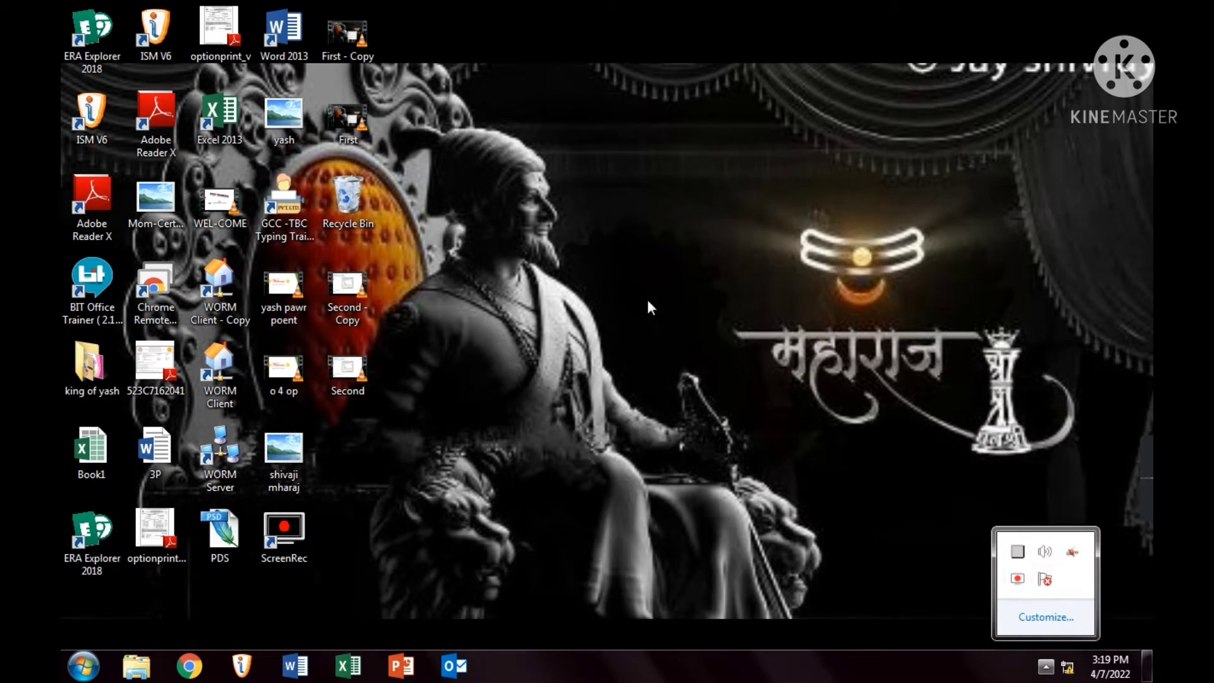
{"action": "right_click", "coordinate": [658, 287]}
{"action": "right_click", "coordinate": [708, 365]}
{"action": "left_click", "coordinate": [727, 437]}
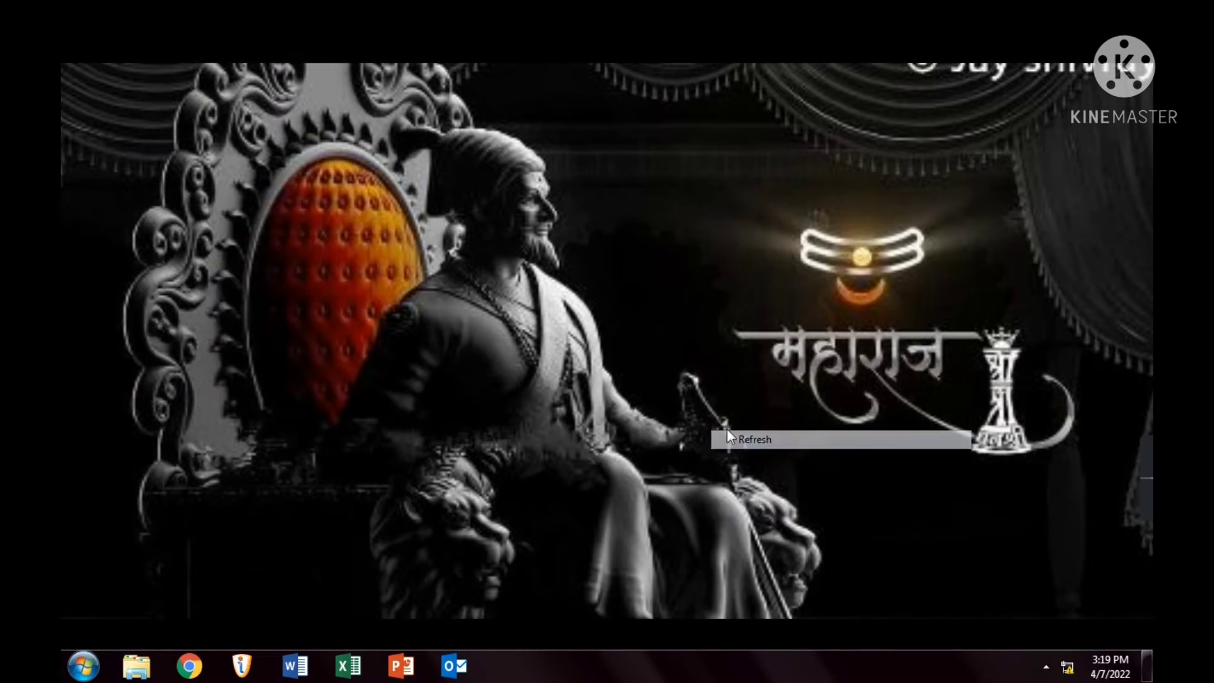
Turn off automatic arrangement of the desktop icons.
{"action": "right_click", "coordinate": [672, 183]}
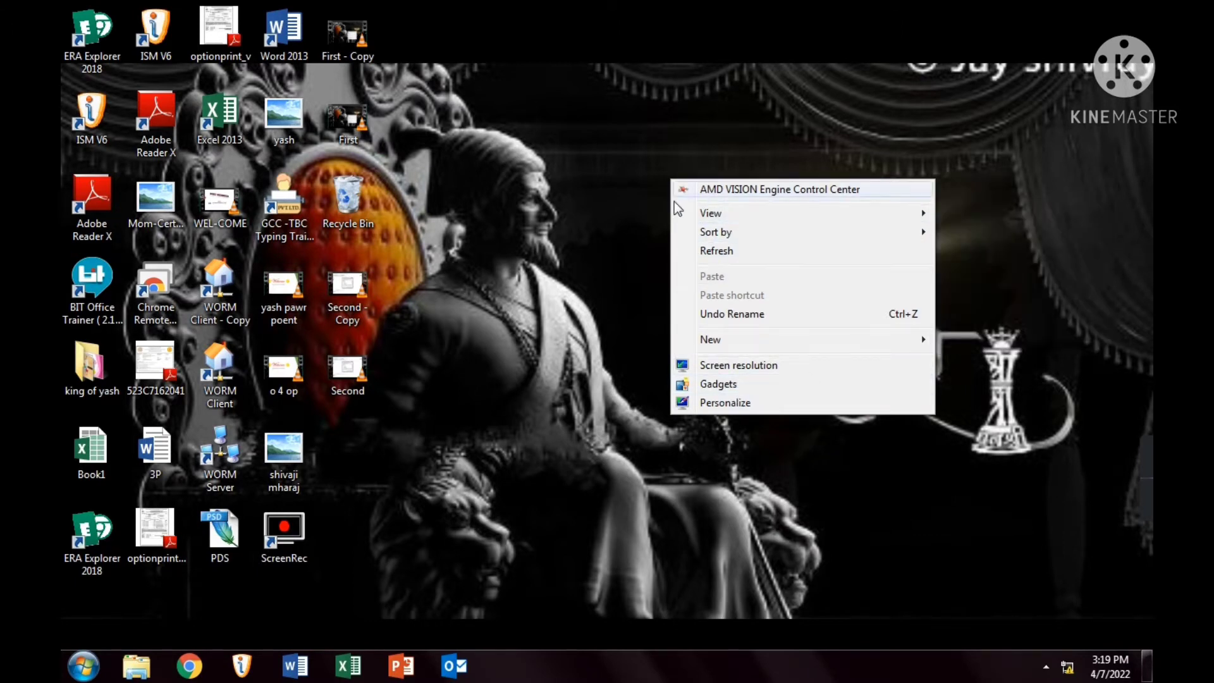
{"action": "mouse_move", "coordinate": [746, 214]}
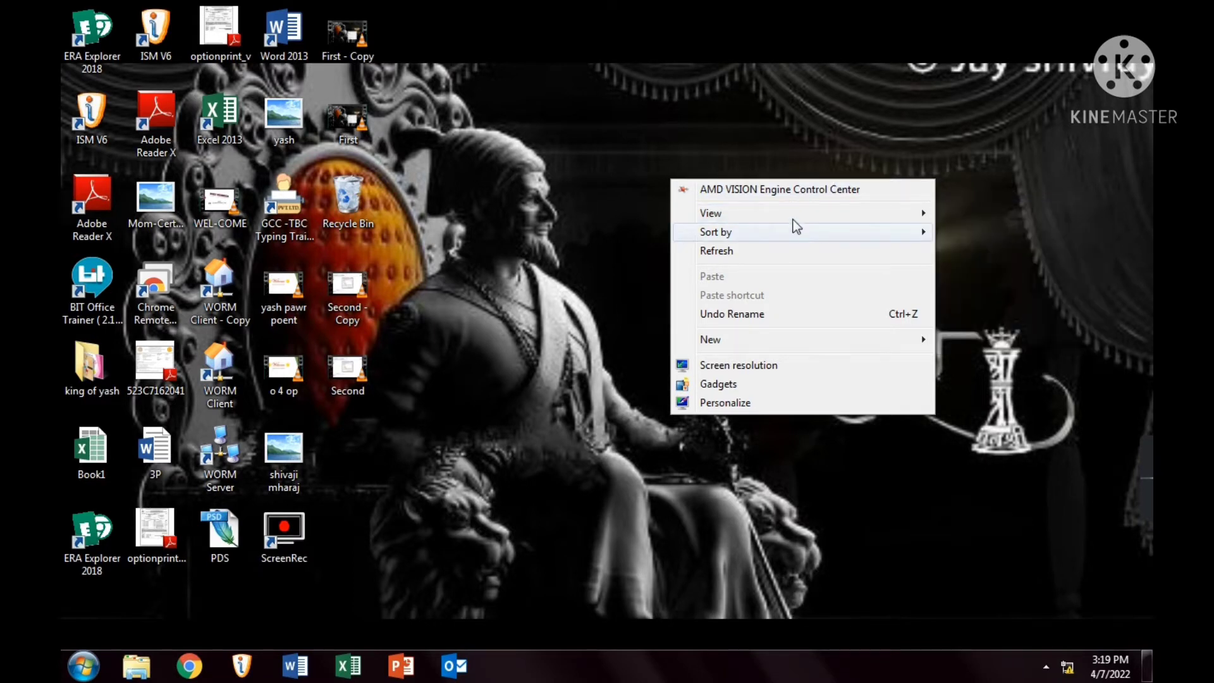
{"action": "mouse_move", "coordinate": [926, 213]}
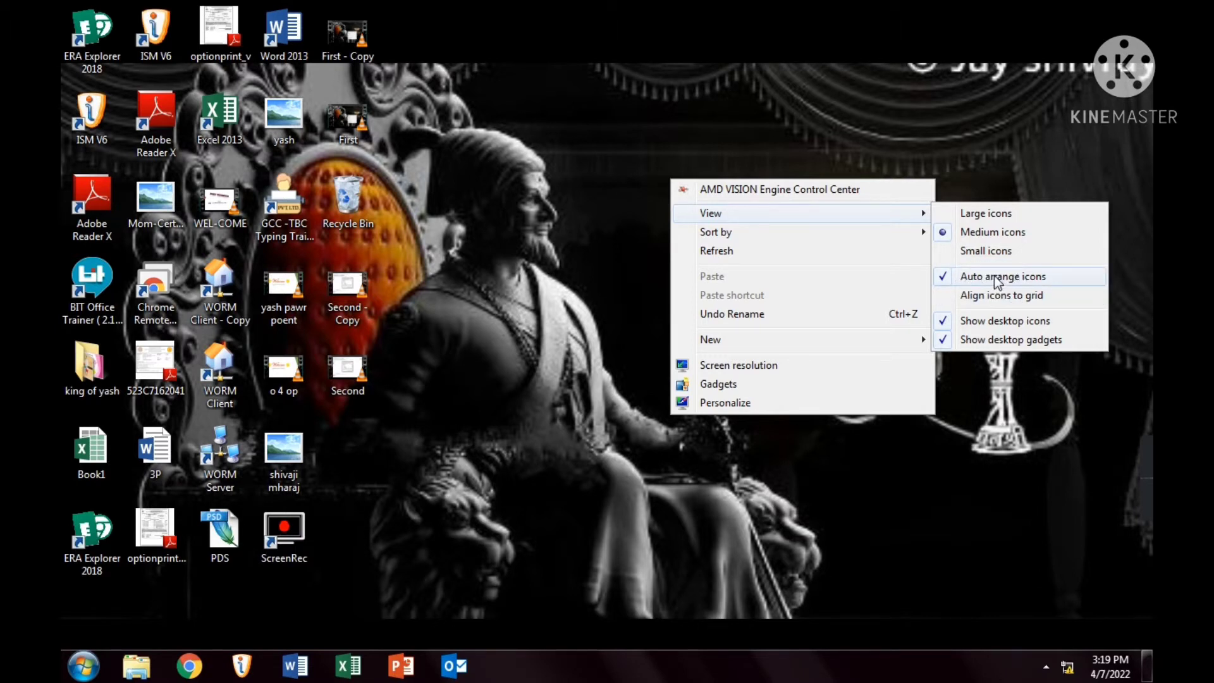
{"action": "left_click", "coordinate": [1024, 278]}
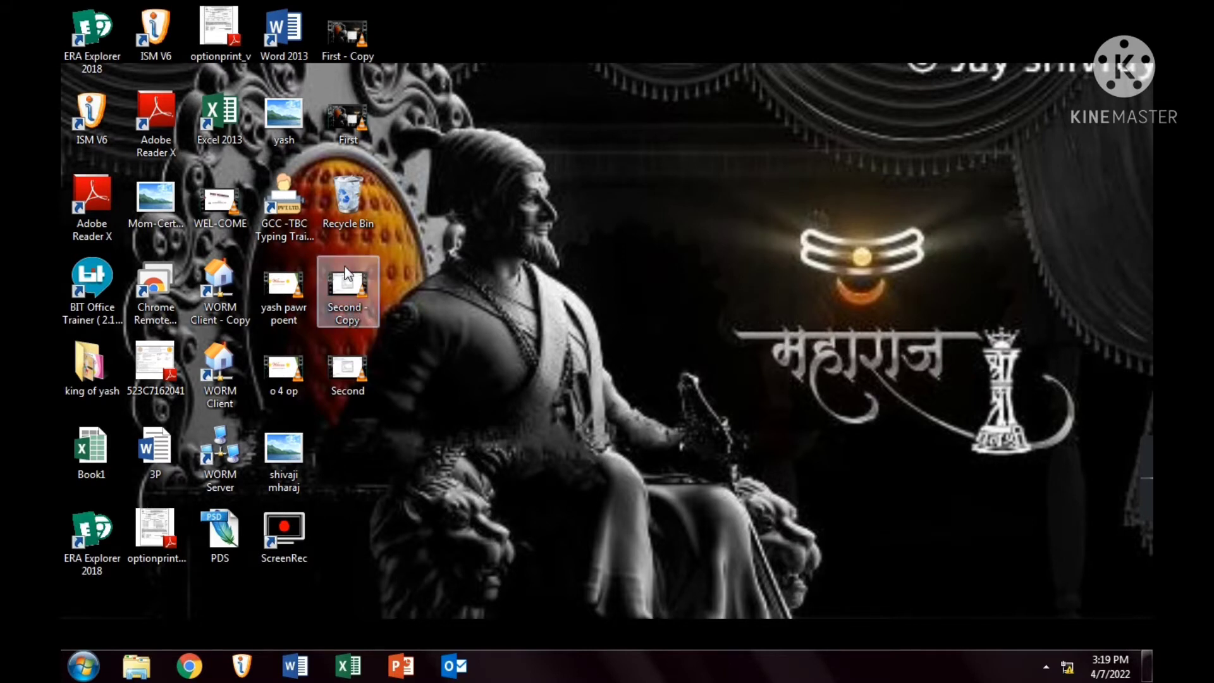
Turn automatic arrangement of the desktop icons back on.
{"action": "right_click", "coordinate": [469, 198]}
{"action": "mouse_move", "coordinate": [520, 255]}
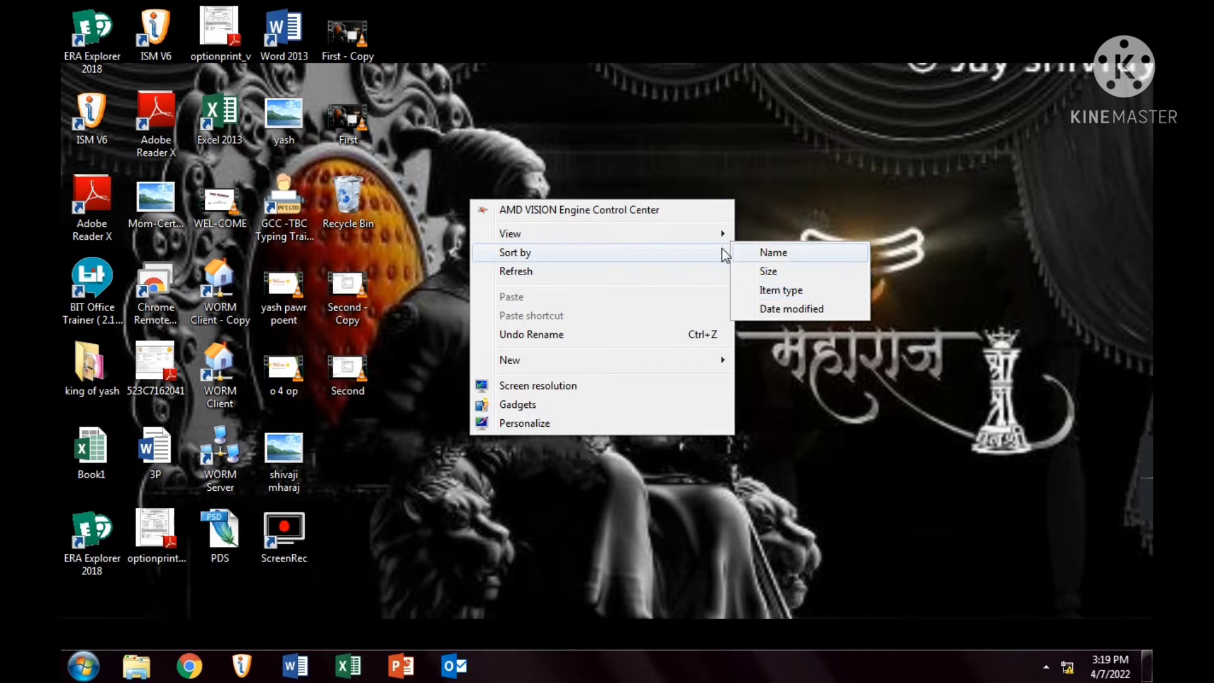
{"action": "mouse_move", "coordinate": [677, 239]}
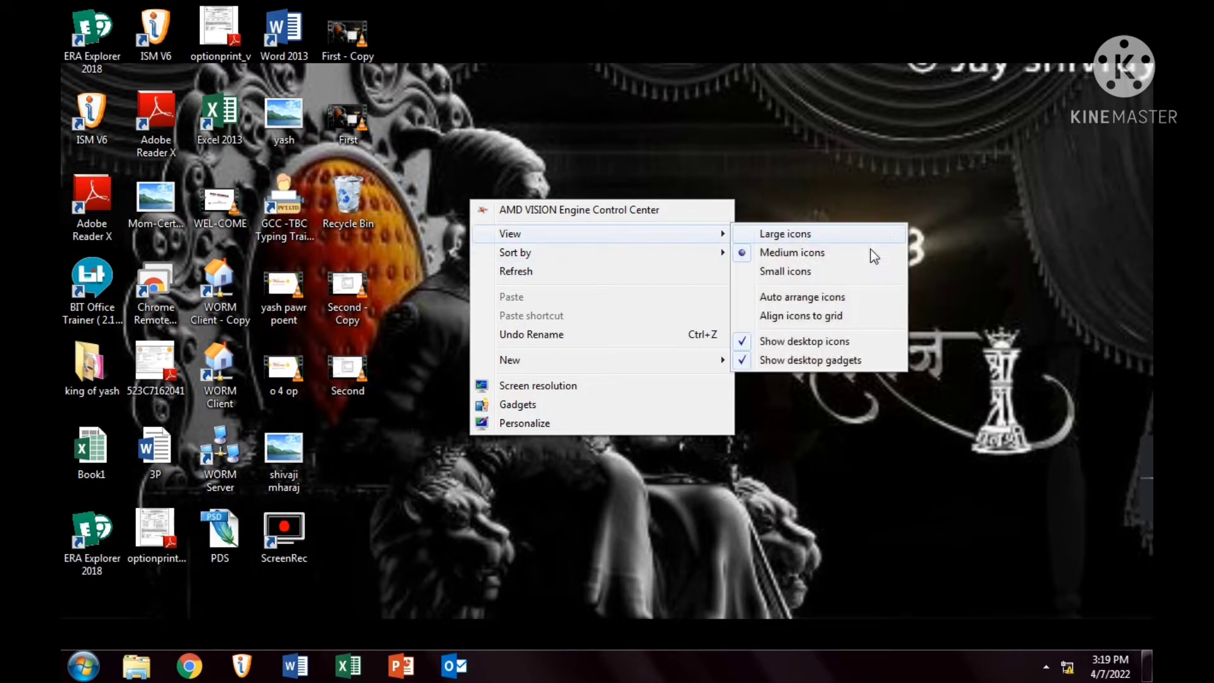
{"action": "left_click", "coordinate": [830, 298]}
Disable auto arrange for the desktop icons and move Second - Copy and the Recycle Bin to the empty area away from the icon columns.
{"action": "right_click", "coordinate": [588, 291]}
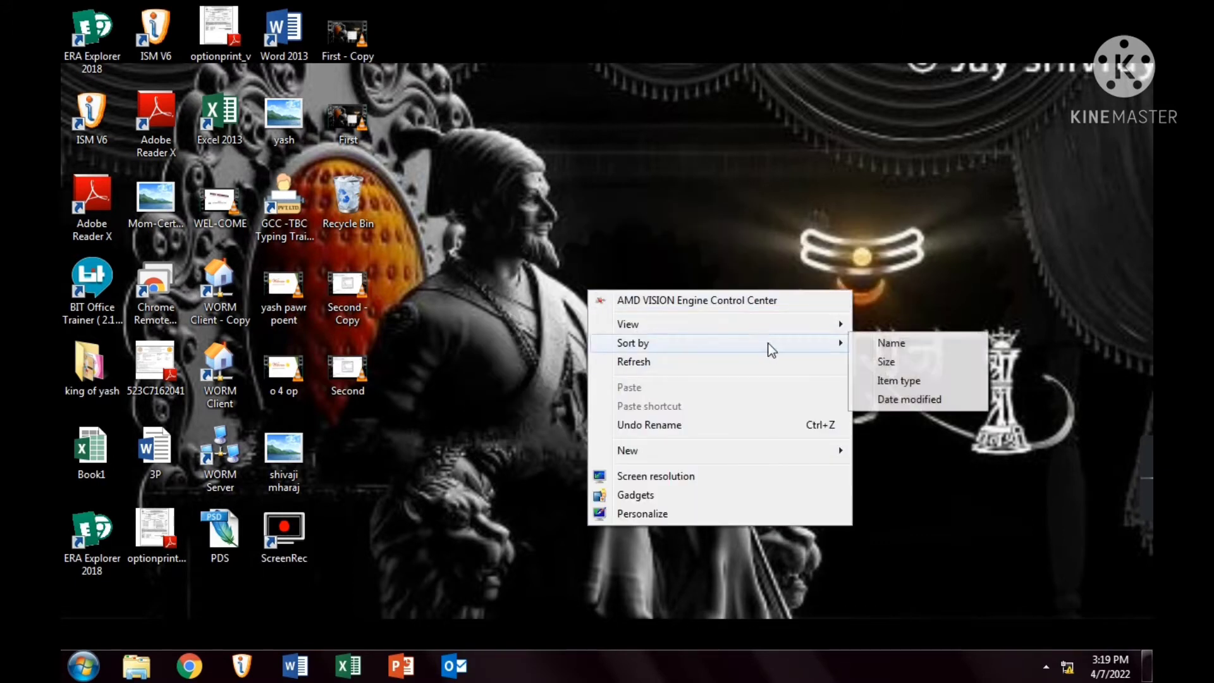
{"action": "mouse_move", "coordinate": [787, 326]}
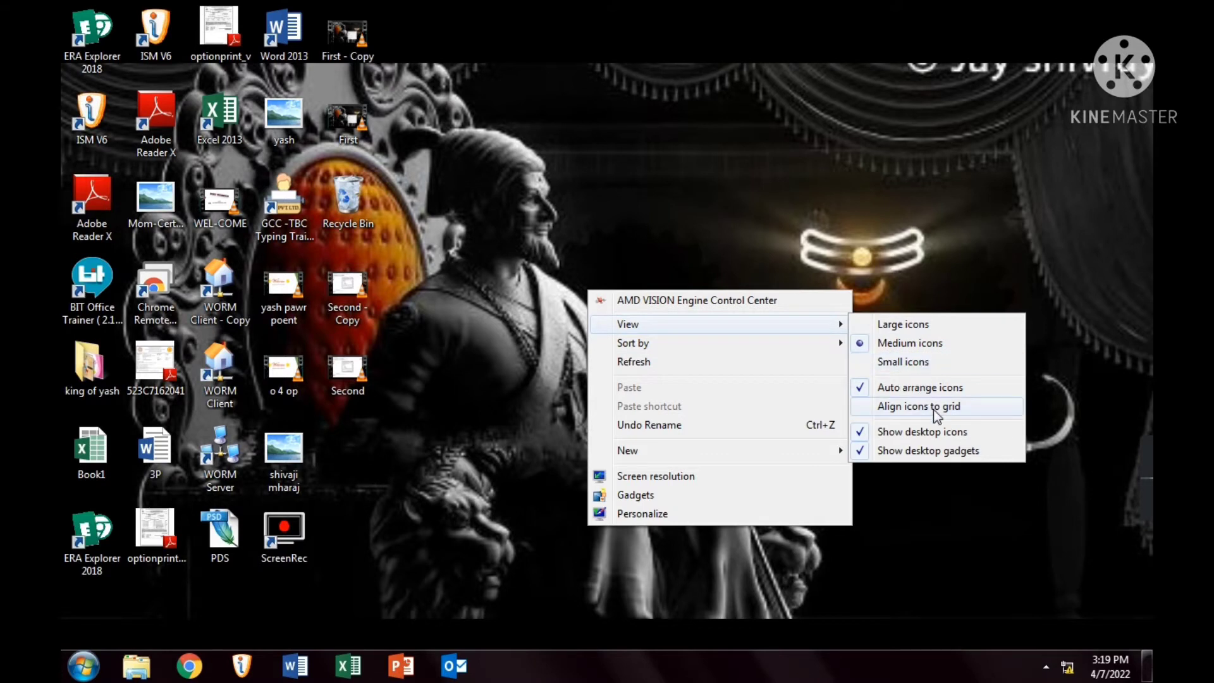
{"action": "left_click", "coordinate": [922, 387]}
{"action": "left_click_drag", "start_coordinate": [332, 297], "coordinate": [885, 242]}
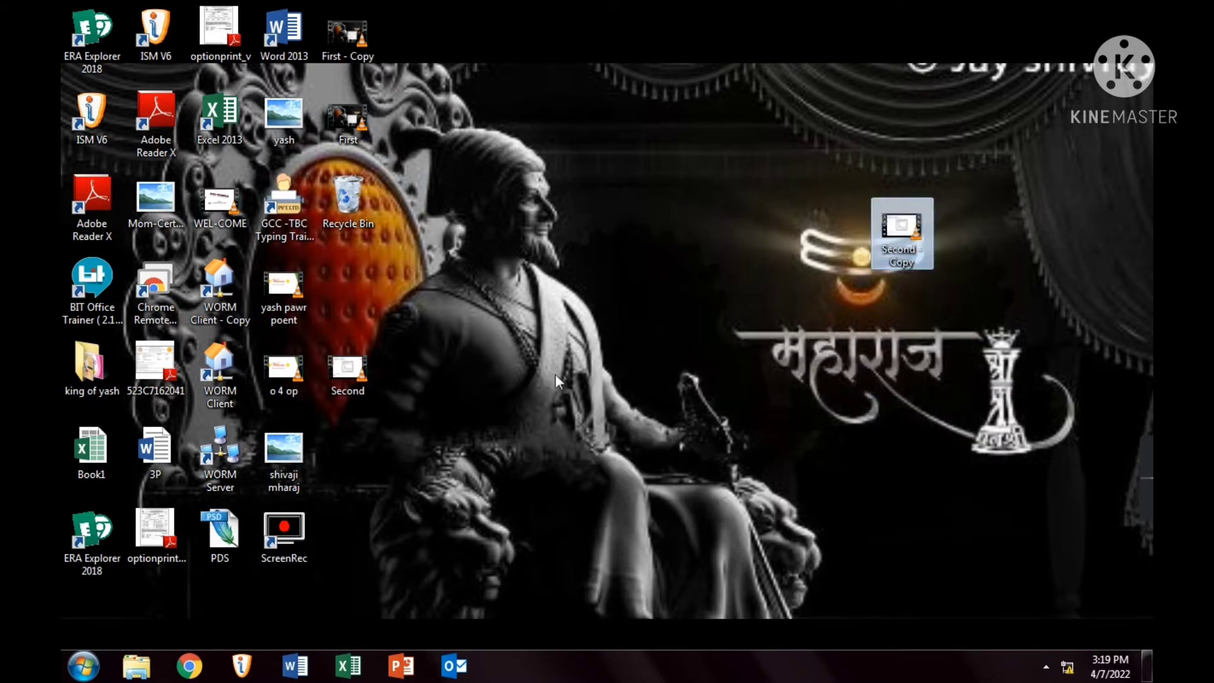
{"action": "left_click_drag", "start_coordinate": [355, 194], "coordinate": [886, 476]}
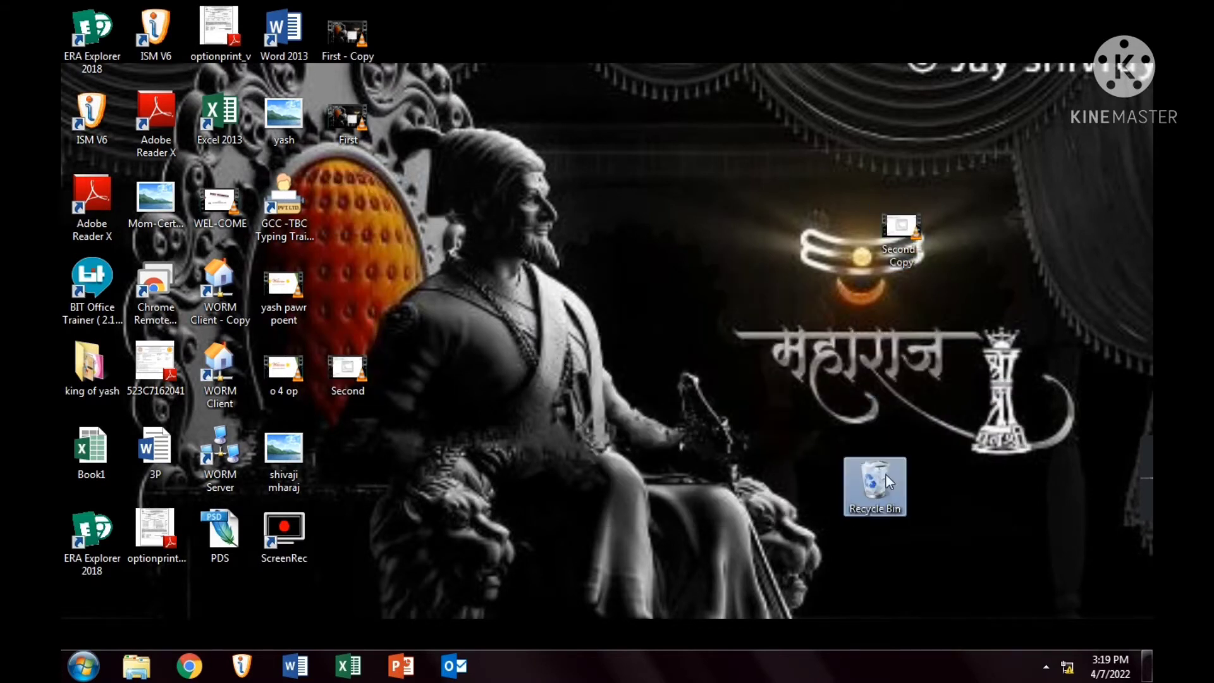
Hide all desktop icons.
{"action": "right_click", "coordinate": [670, 222]}
{"action": "mouse_move", "coordinate": [757, 260]}
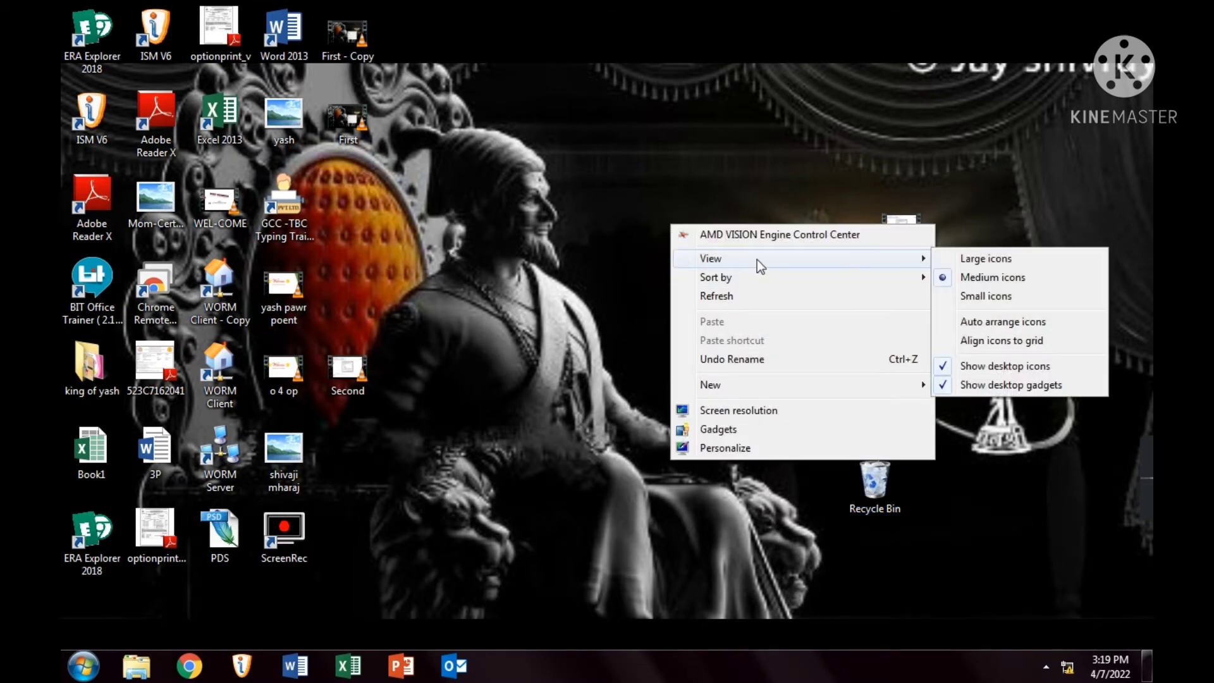
{"action": "left_click", "coordinate": [1014, 365]}
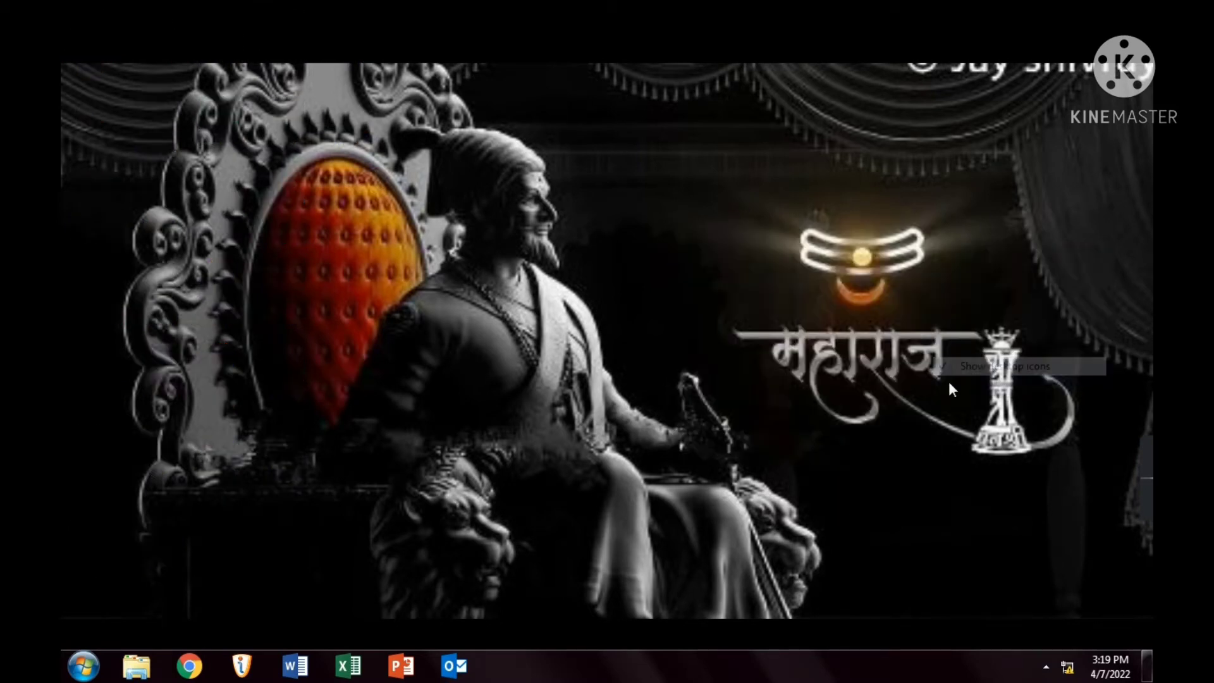
Show the desktop icons again and refresh the desktop.
{"action": "right_click", "coordinate": [666, 271]}
{"action": "mouse_move", "coordinate": [840, 312]}
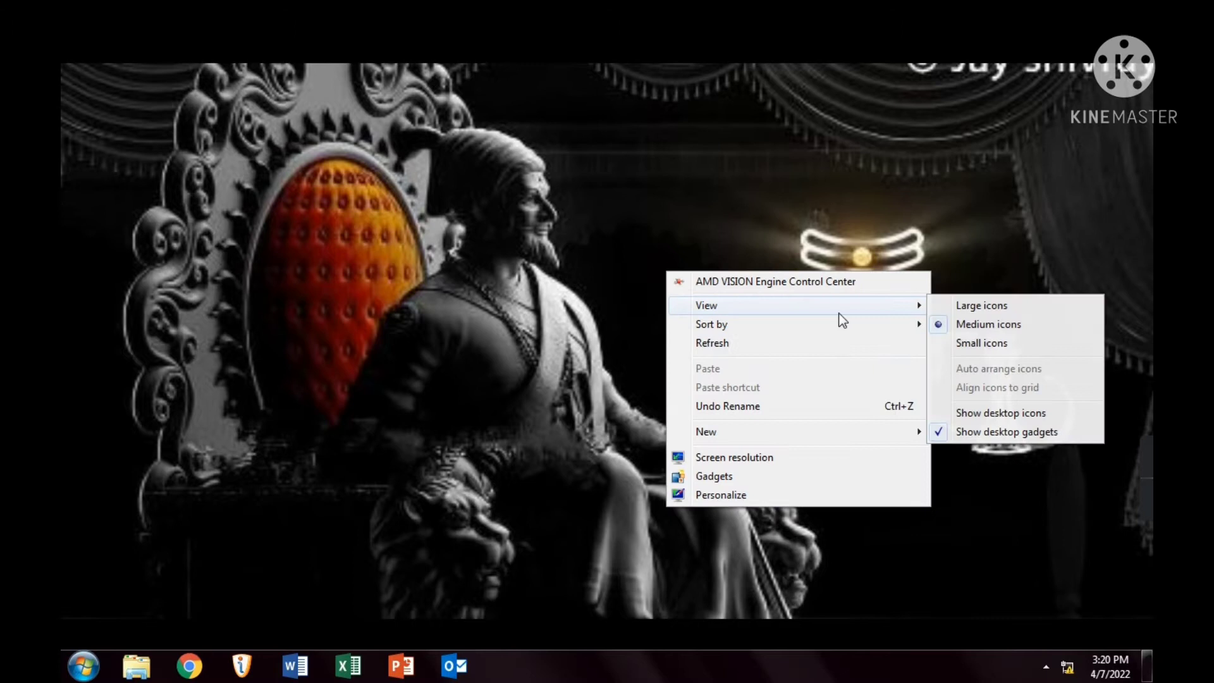
{"action": "left_click", "coordinate": [1019, 414]}
{"action": "right_click", "coordinate": [664, 242]}
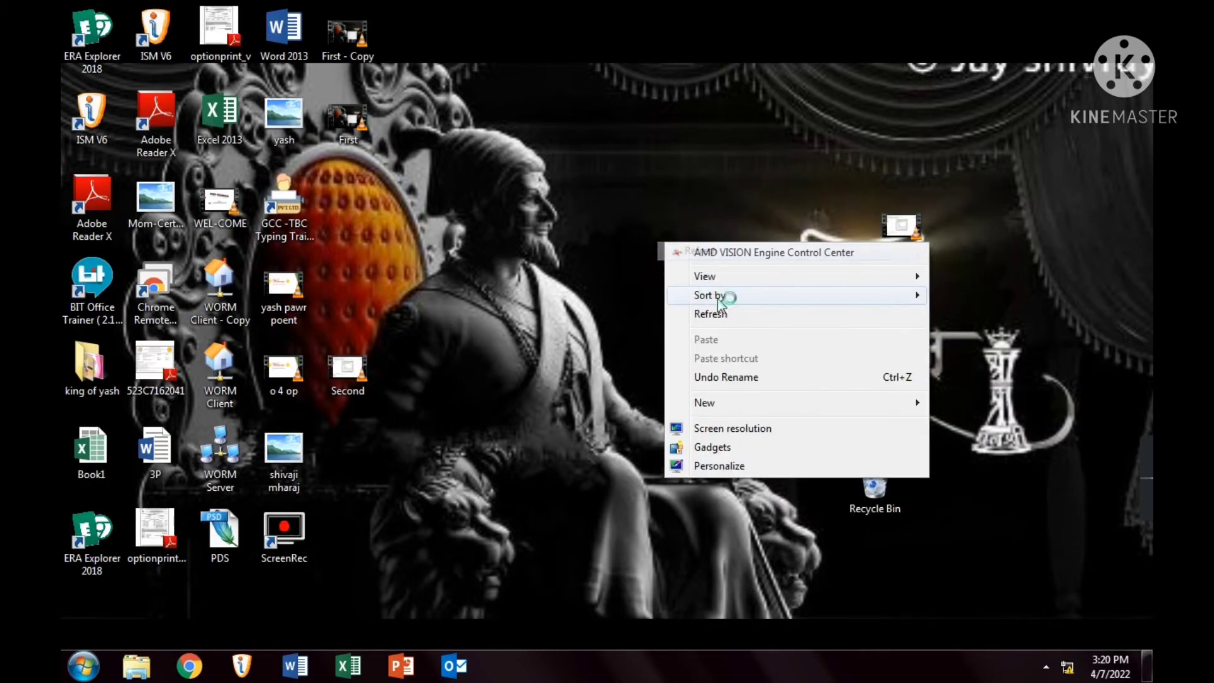
{"action": "left_click", "coordinate": [731, 314]}
View the sorting options for the desktop icons, and refresh the desktop repeatedly.
{"action": "right_click", "coordinate": [649, 140]}
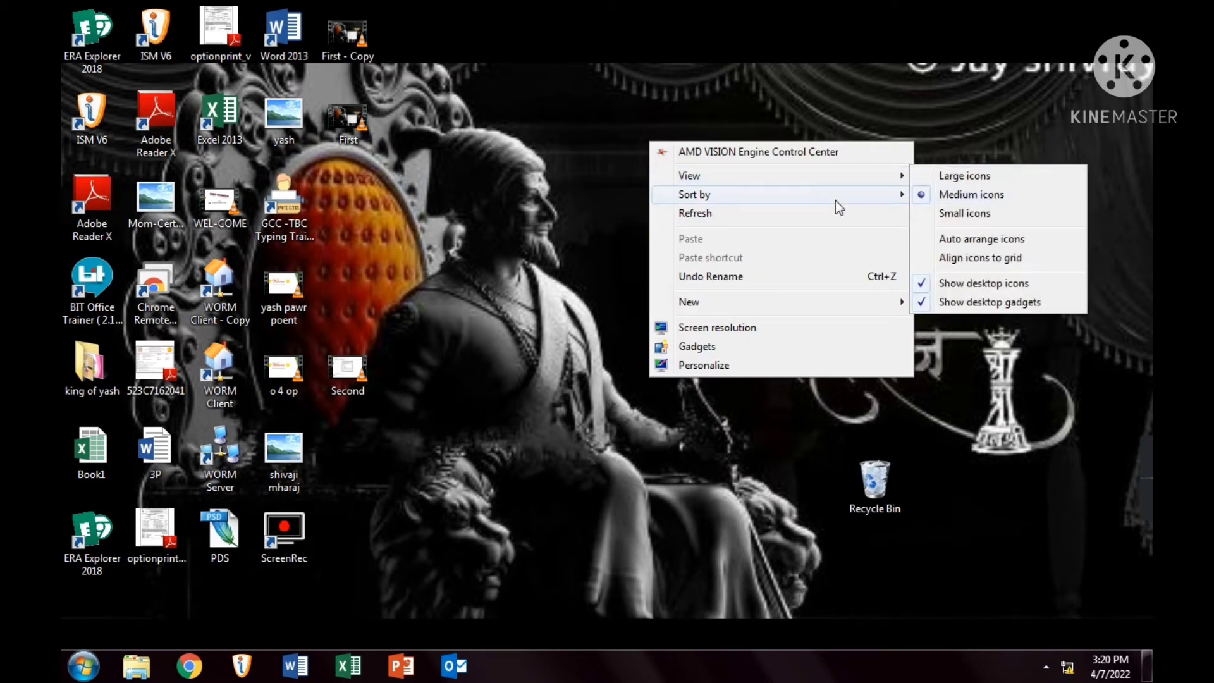
{"action": "mouse_move", "coordinate": [835, 200]}
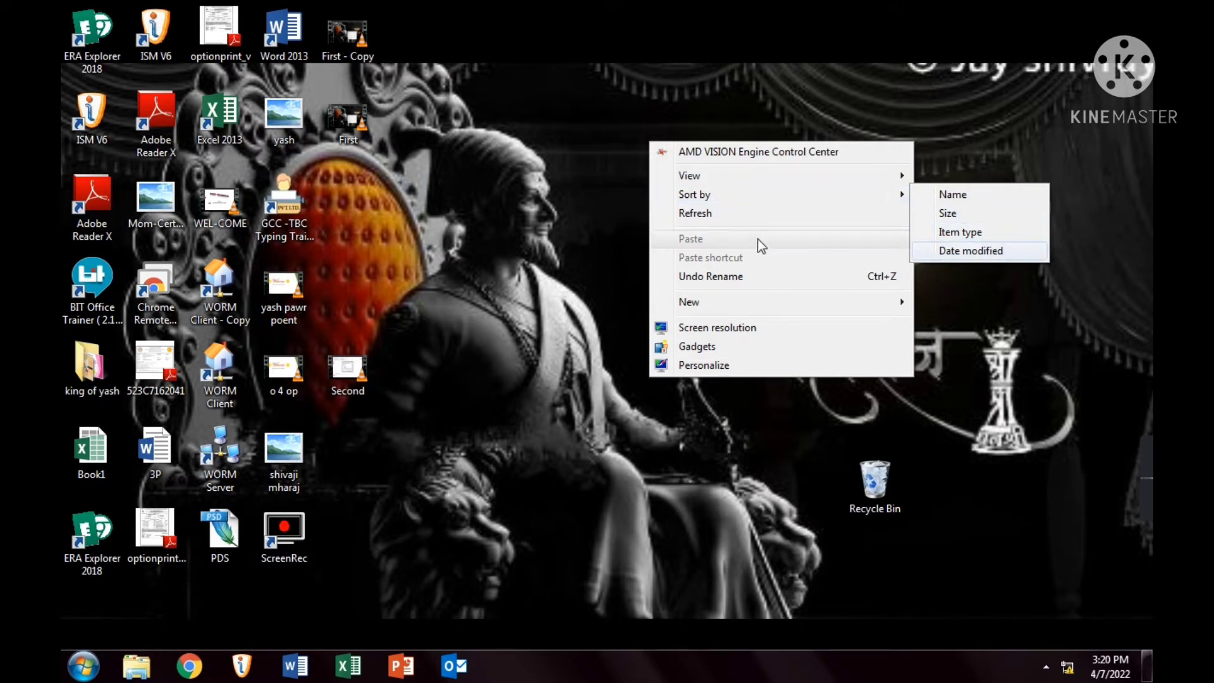
{"action": "left_click", "coordinate": [729, 218]}
{"action": "right_click", "coordinate": [661, 184]}
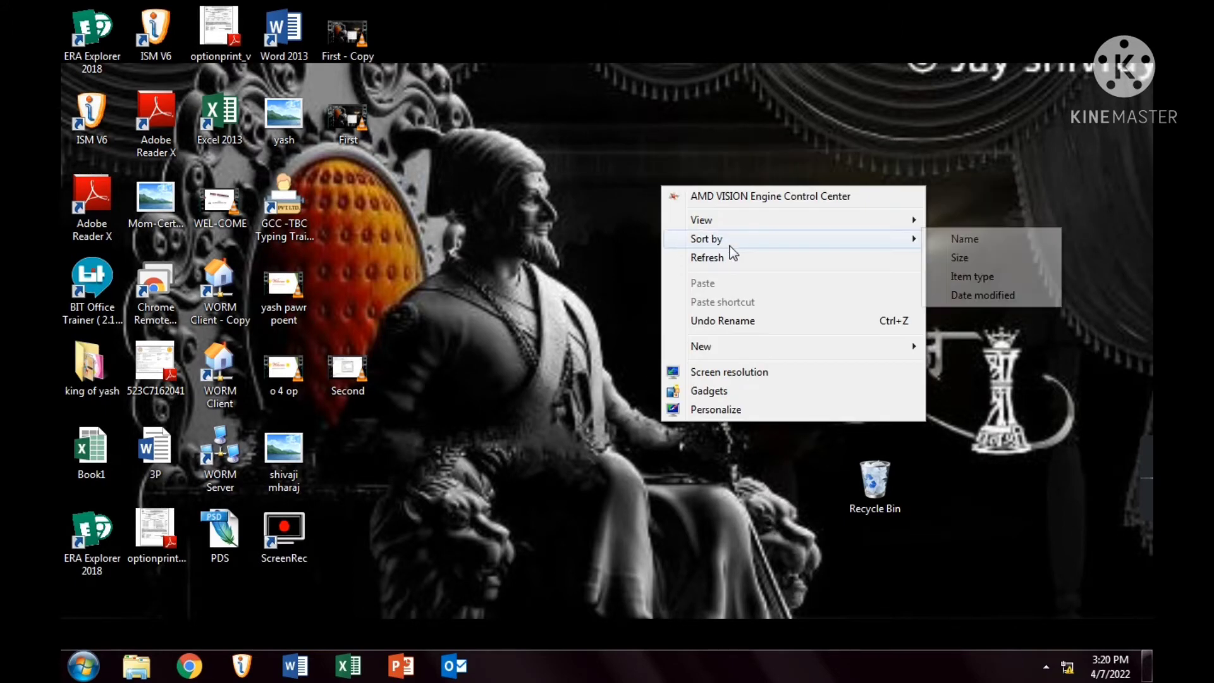
{"action": "left_click", "coordinate": [737, 262]}
{"action": "right_click", "coordinate": [738, 264]}
{"action": "left_click", "coordinate": [813, 333]}
{"action": "right_click", "coordinate": [669, 179]}
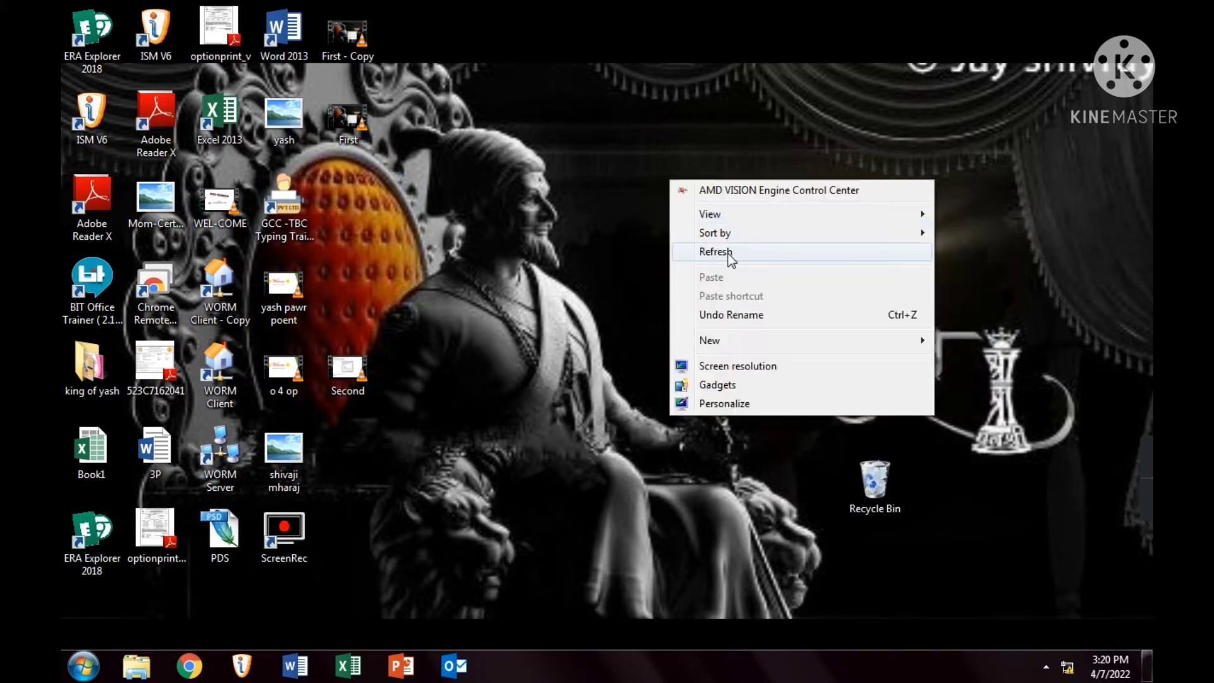
{"action": "left_click", "coordinate": [727, 252]}
{"action": "right_click", "coordinate": [727, 244]}
{"action": "left_click", "coordinate": [797, 325]}
{"action": "right_click", "coordinate": [630, 228]}
{"action": "left_click", "coordinate": [718, 304]}
{"action": "right_click", "coordinate": [725, 311]}
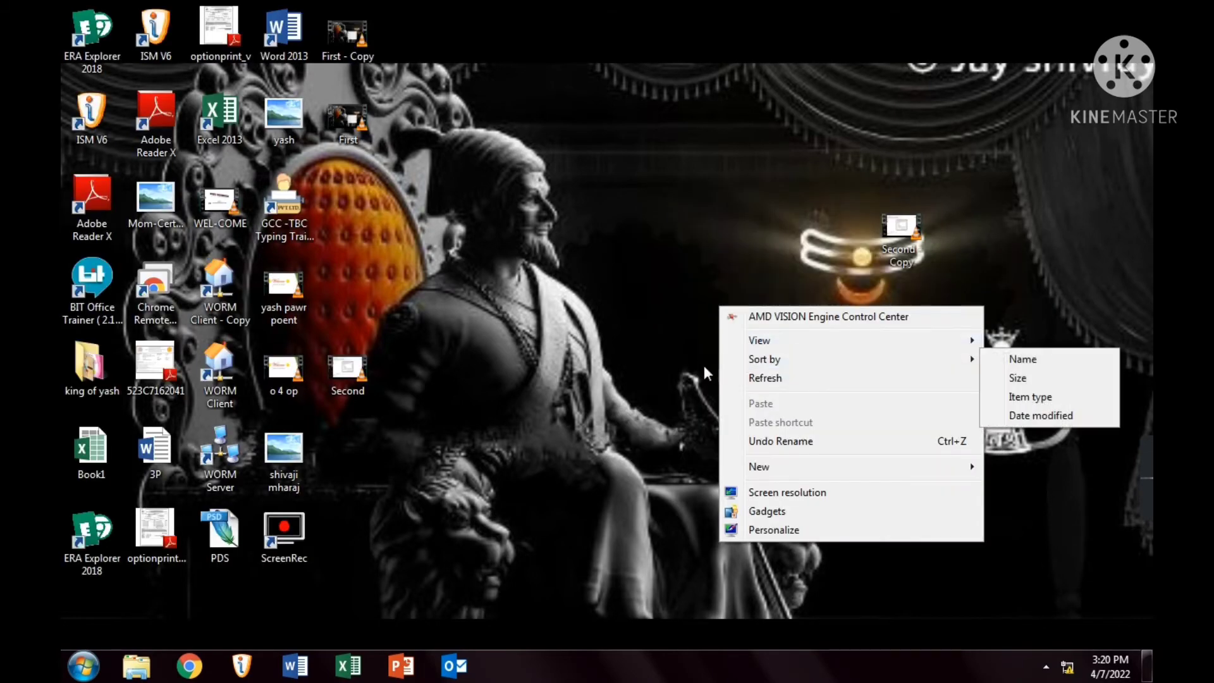
{"action": "left_click", "coordinate": [756, 381]}
{"action": "right_click", "coordinate": [644, 236]}
{"action": "left_click", "coordinate": [695, 310]}
{"action": "right_click", "coordinate": [690, 311]}
{"action": "left_click", "coordinate": [727, 382]}
{"action": "right_click", "coordinate": [637, 271]}
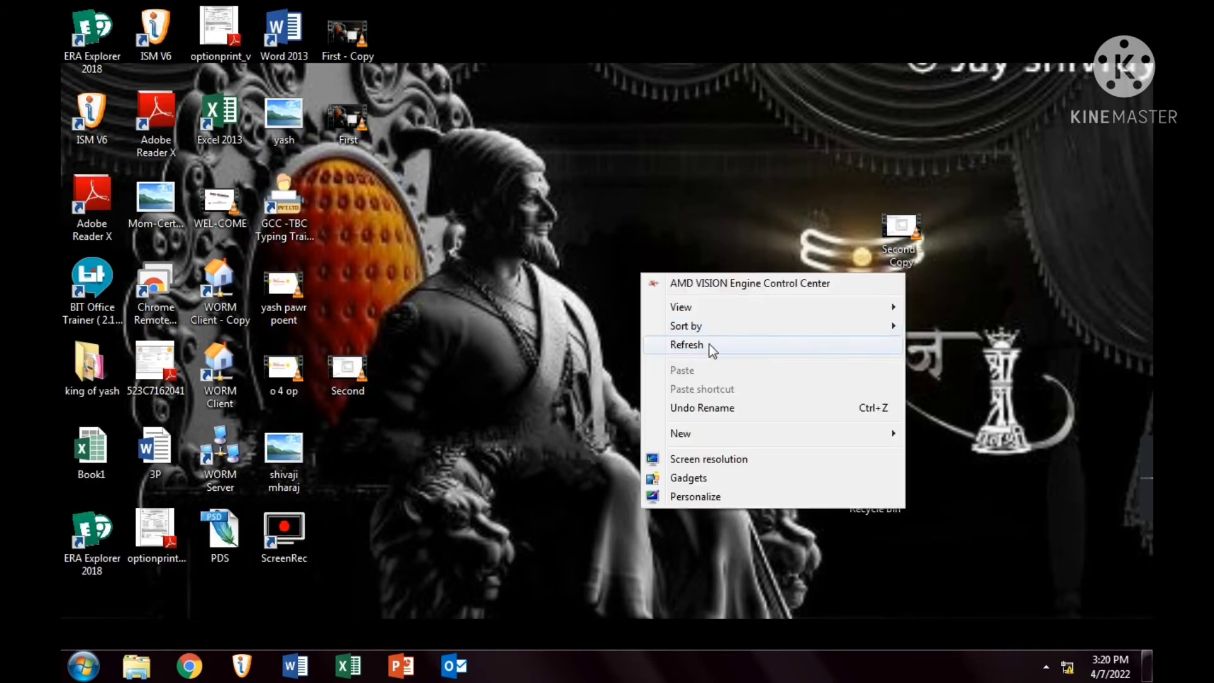
{"action": "left_click", "coordinate": [708, 343]}
{"action": "right_click", "coordinate": [736, 333]}
{"action": "left_click", "coordinate": [792, 407]}
{"action": "right_click", "coordinate": [597, 190]}
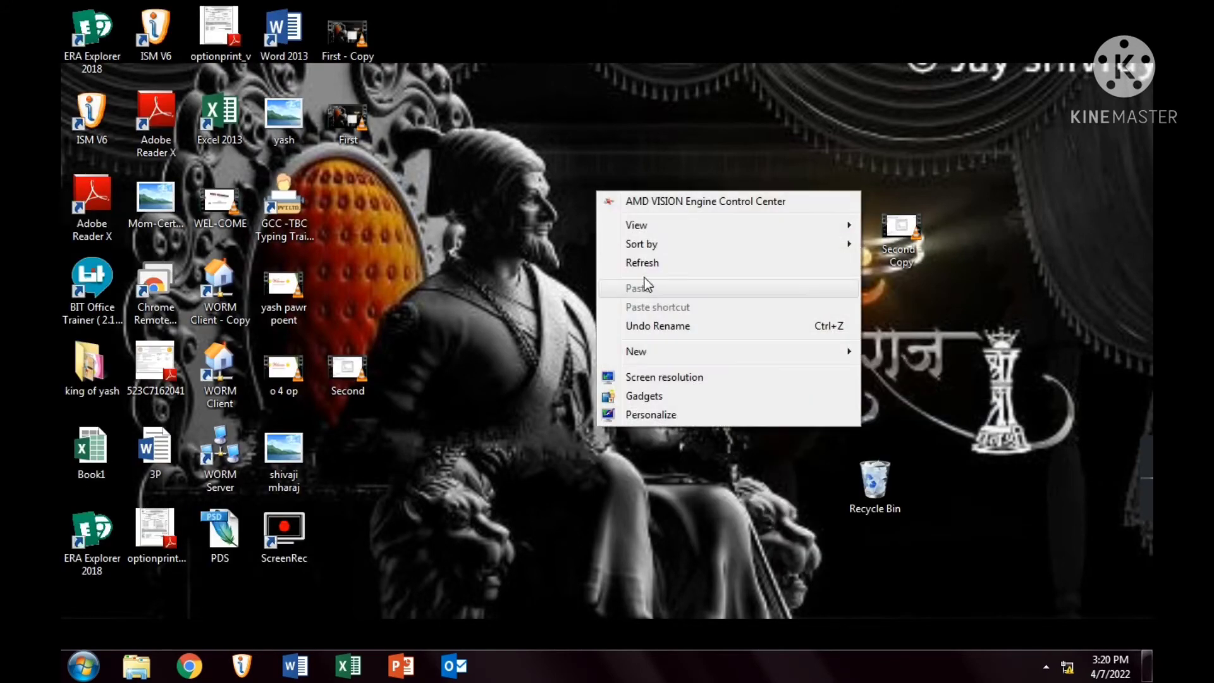
{"action": "left_click", "coordinate": [664, 262]}
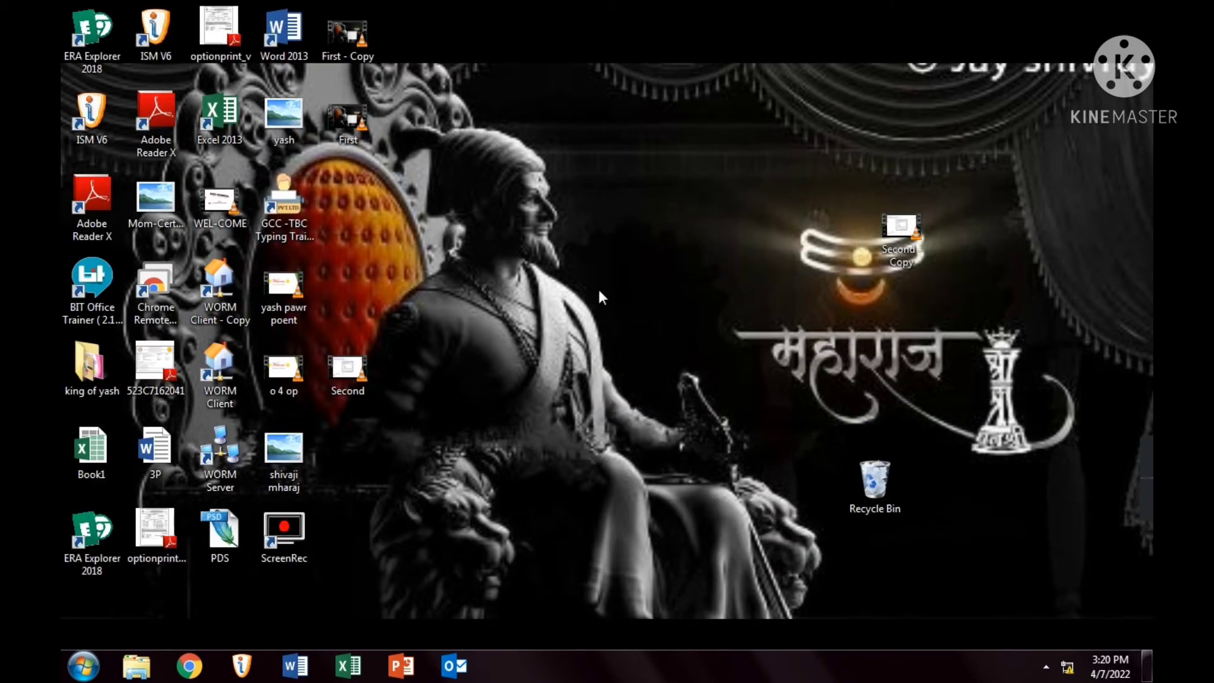
{"action": "right_click", "coordinate": [601, 255]}
{"action": "left_click", "coordinate": [638, 326]}
View the types of new items that can be created on the desktop, and open the screen resolution settings.
{"action": "right_click", "coordinate": [640, 303]}
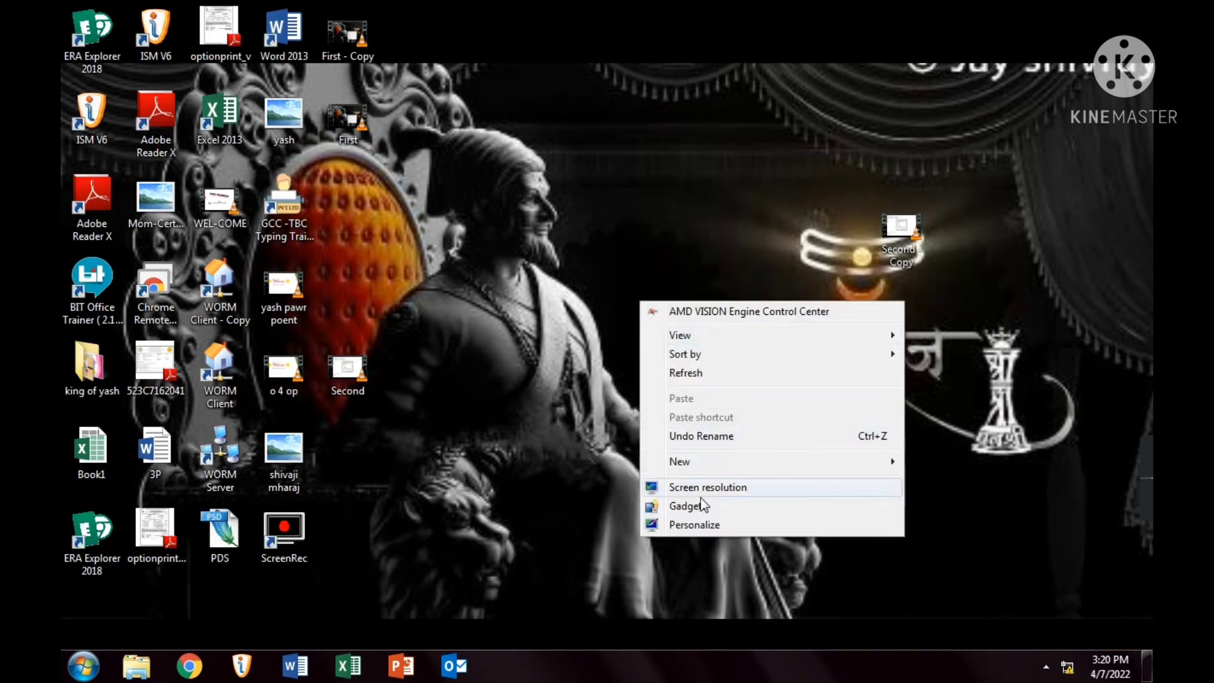
{"action": "mouse_move", "coordinate": [712, 465]}
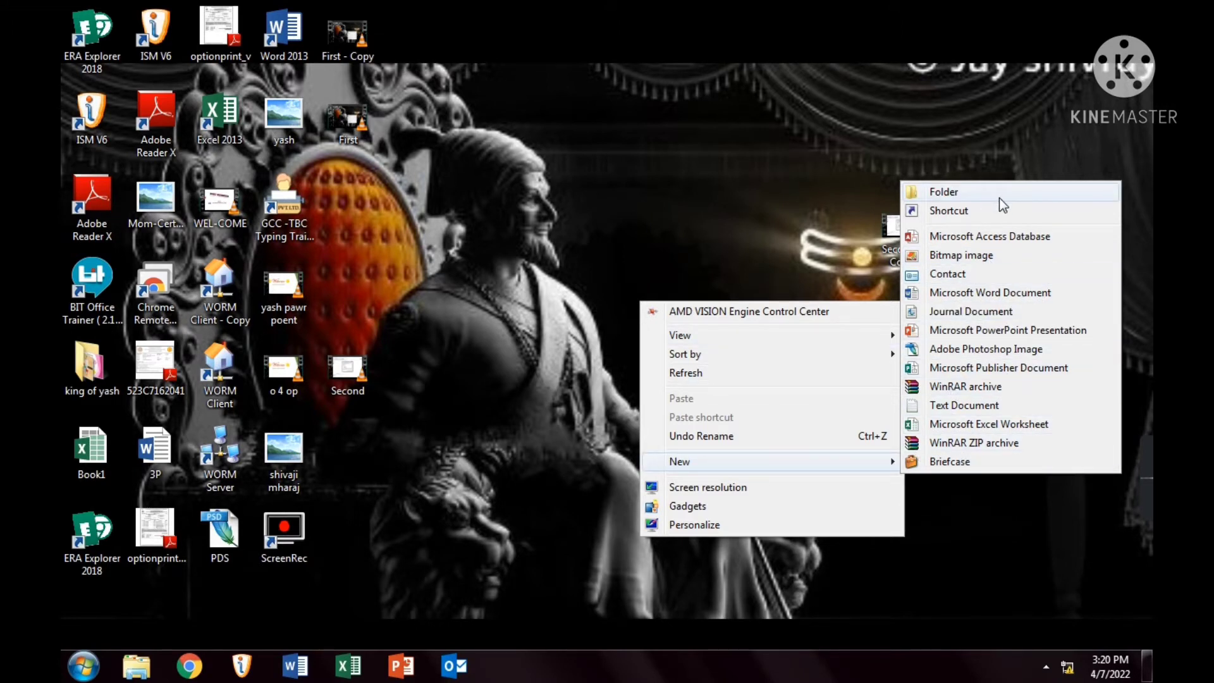
{"action": "left_click", "coordinate": [692, 488]}
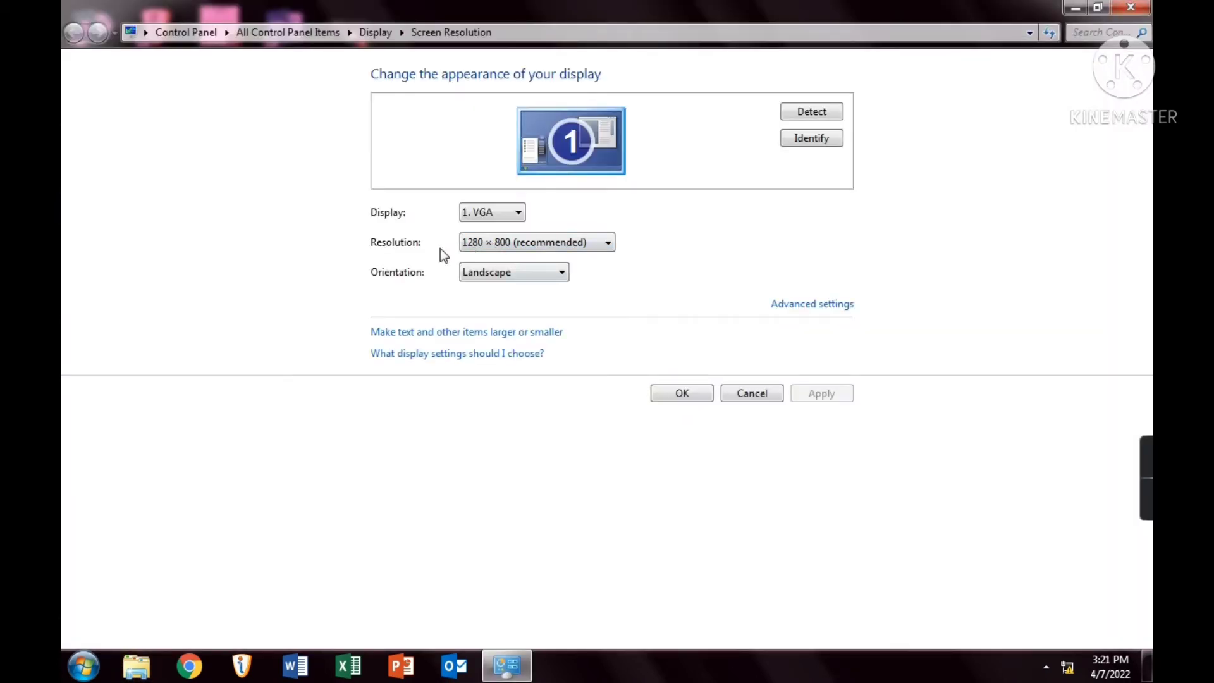
Lower the screen resolution to 800 × 600, return it to the recommended 1280 × 800, and apply it.
{"action": "left_click", "coordinate": [490, 242]}
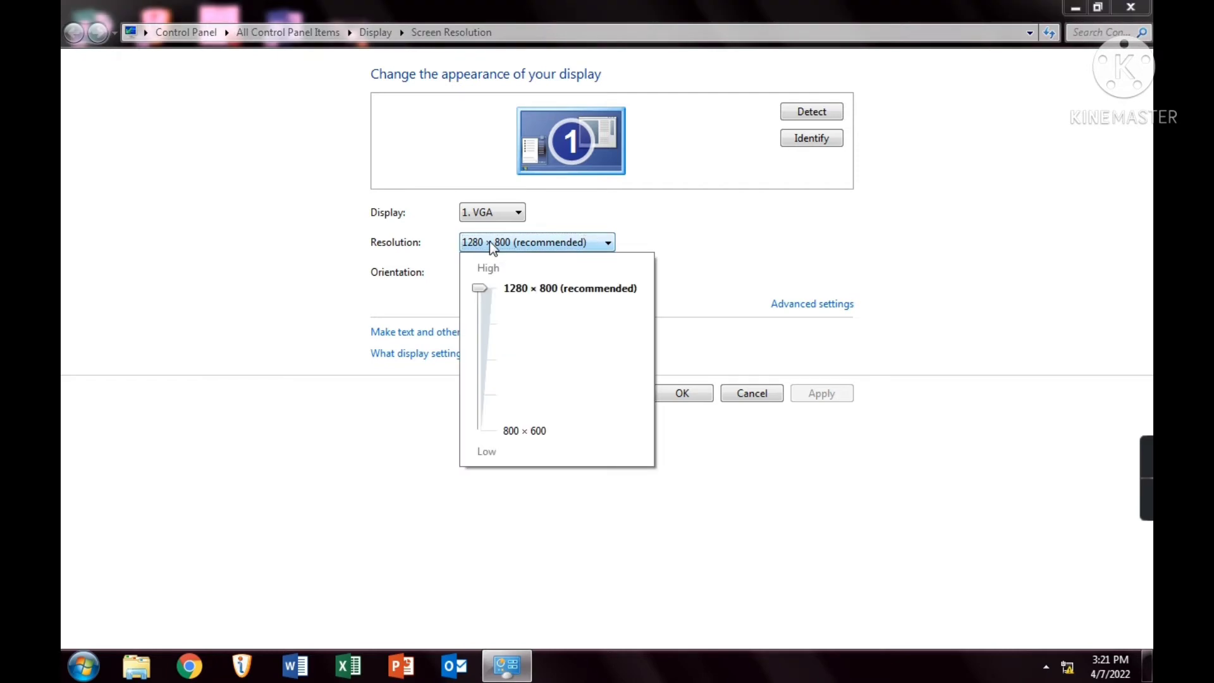
{"action": "left_click_drag", "start_coordinate": [481, 306], "coordinate": [487, 412]}
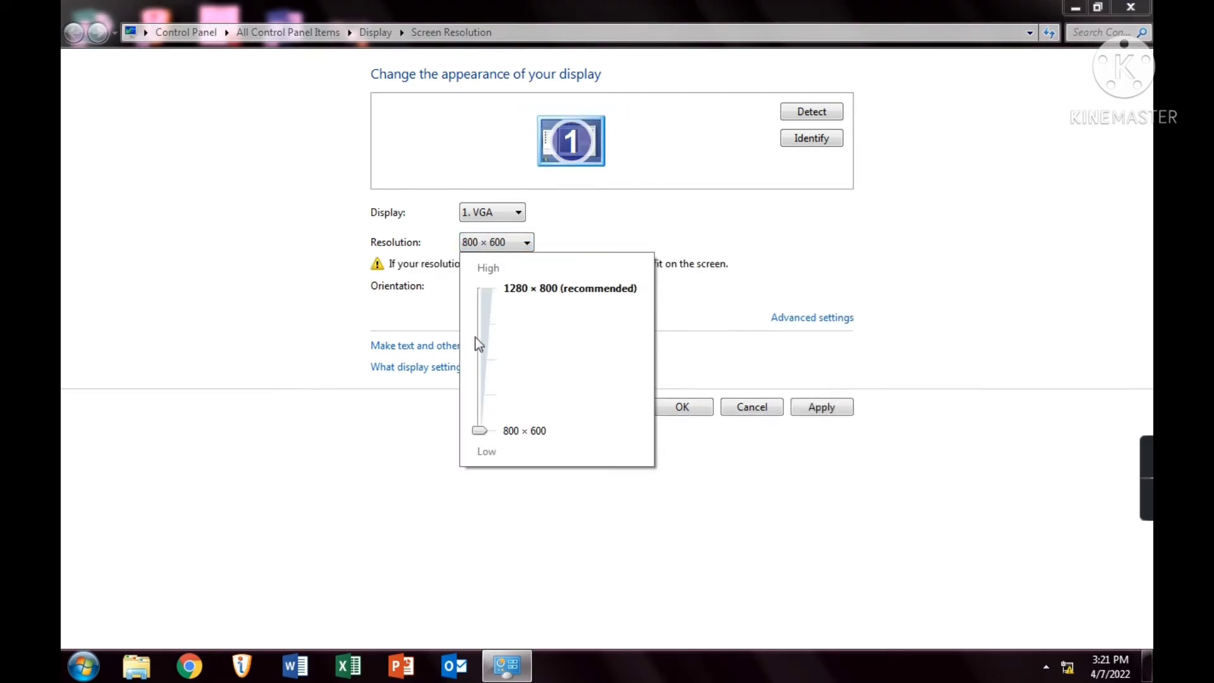
{"action": "left_click", "coordinate": [490, 288]}
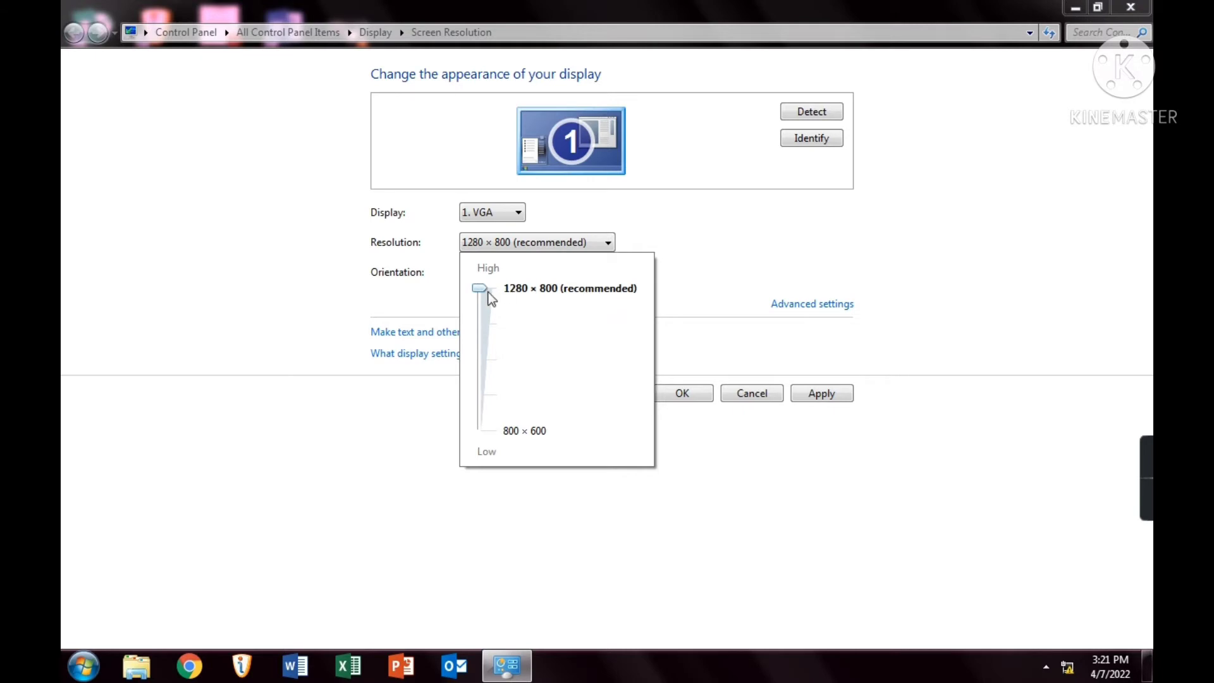
{"action": "left_click", "coordinate": [839, 396]}
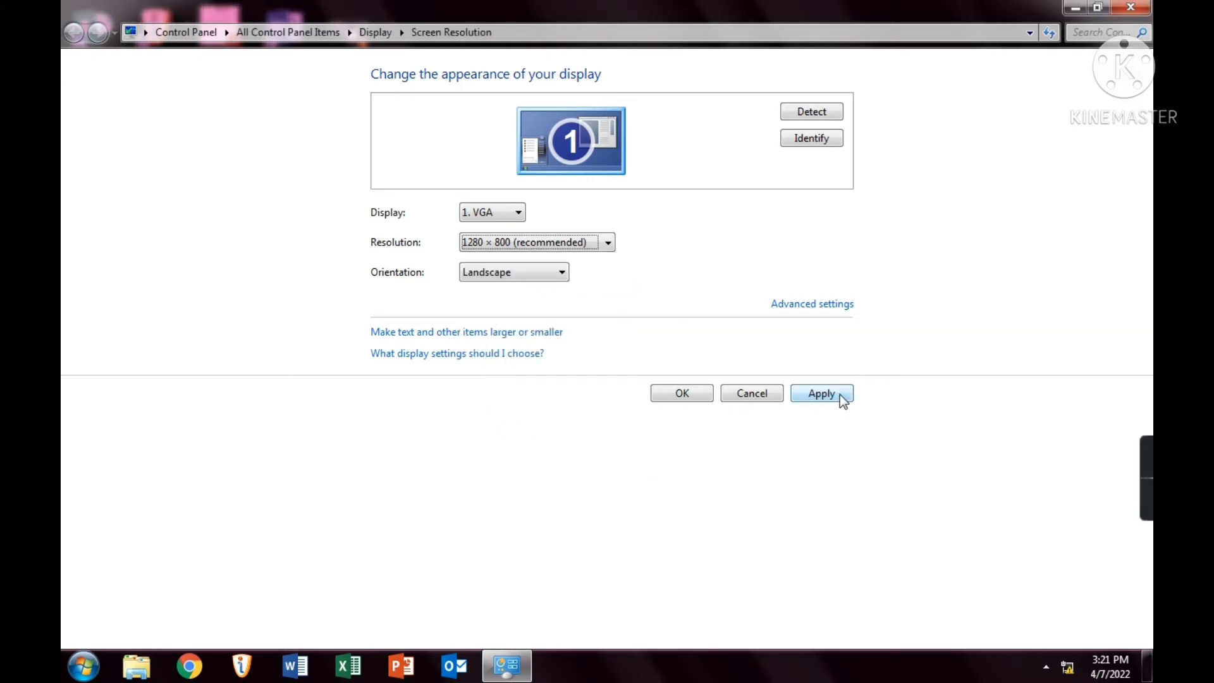
Set the display orientation to Landscape, apply it, and close the screen resolution settings.
{"action": "left_click", "coordinate": [566, 275]}
{"action": "left_click", "coordinate": [510, 292]}
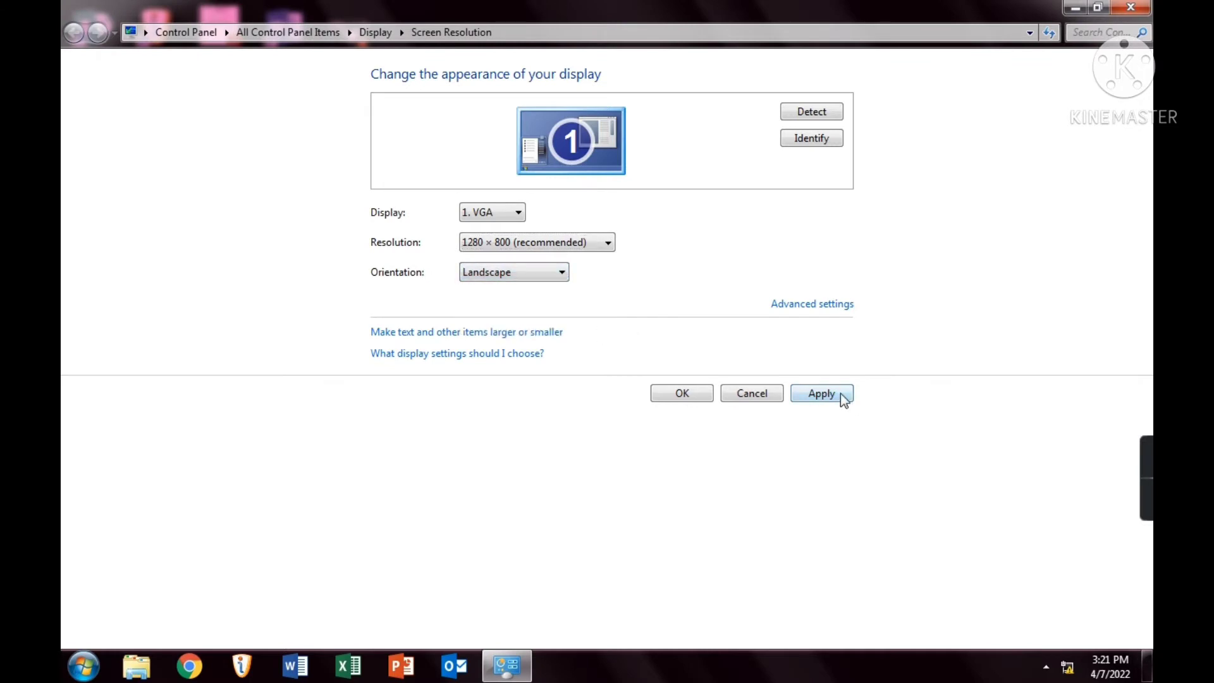
{"action": "left_click", "coordinate": [830, 392]}
{"action": "left_click", "coordinate": [684, 394]}
Add the Clock gadget to the desktop and place it in the upper-right area of the desktop.
{"action": "right_click", "coordinate": [637, 144]}
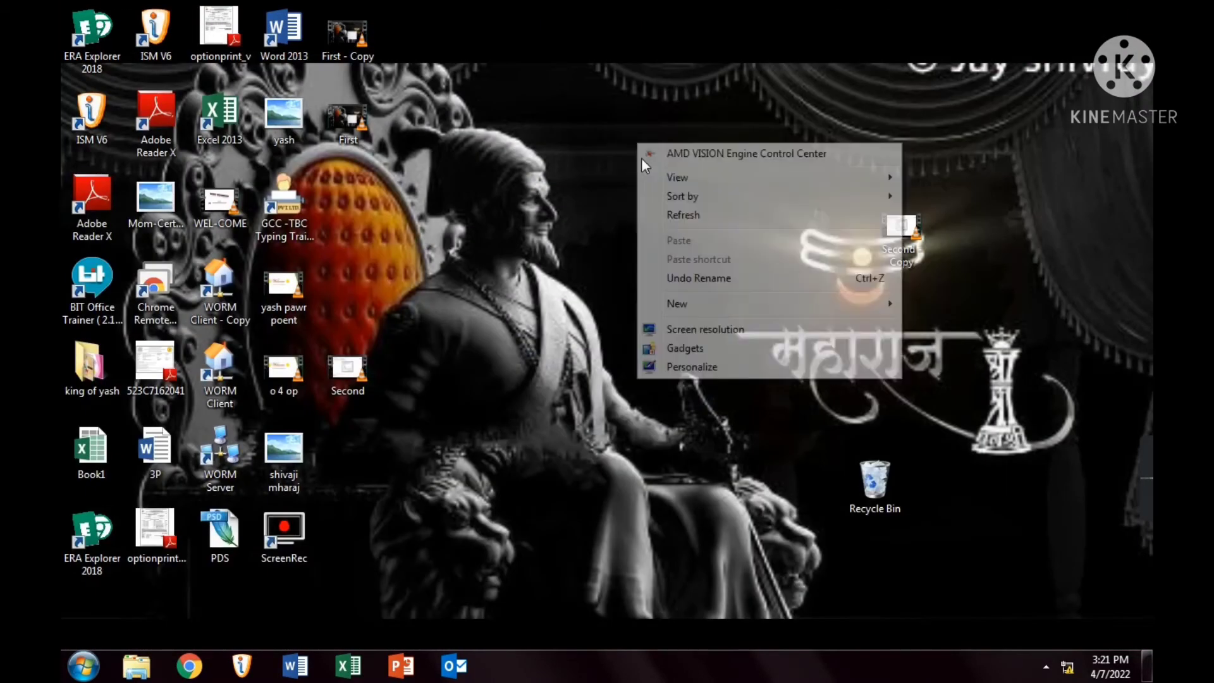
{"action": "left_click", "coordinate": [700, 354]}
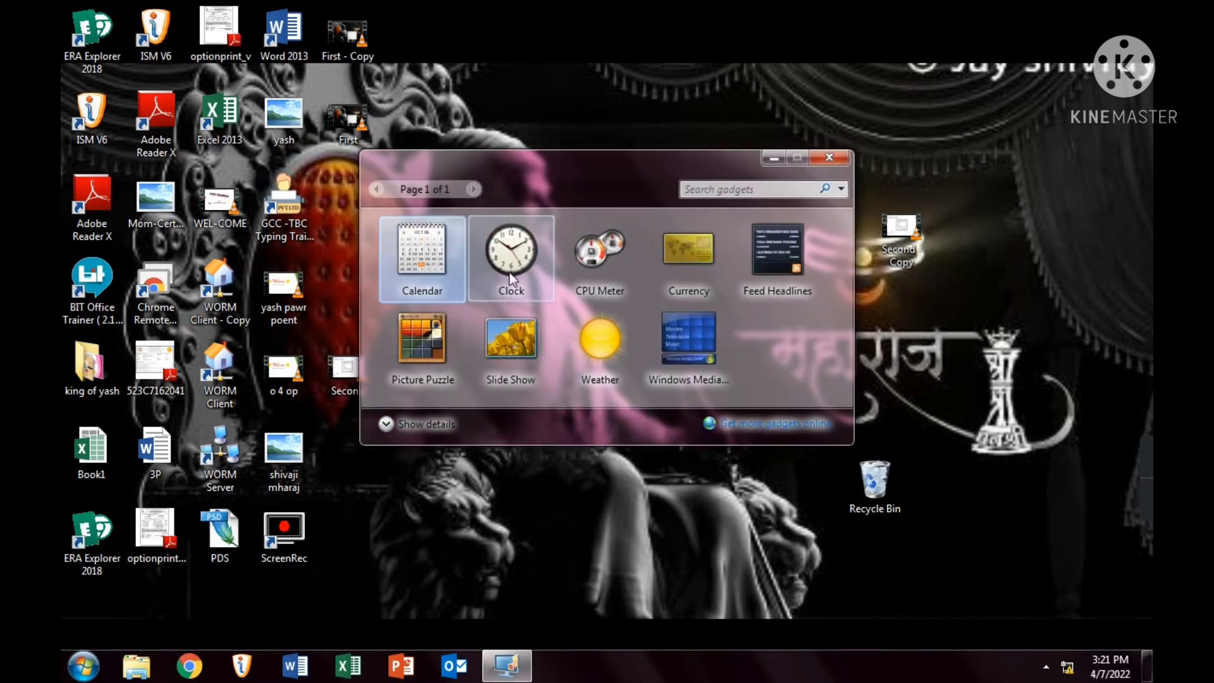
{"action": "left_click_drag", "start_coordinate": [509, 272], "coordinate": [1034, 63]}
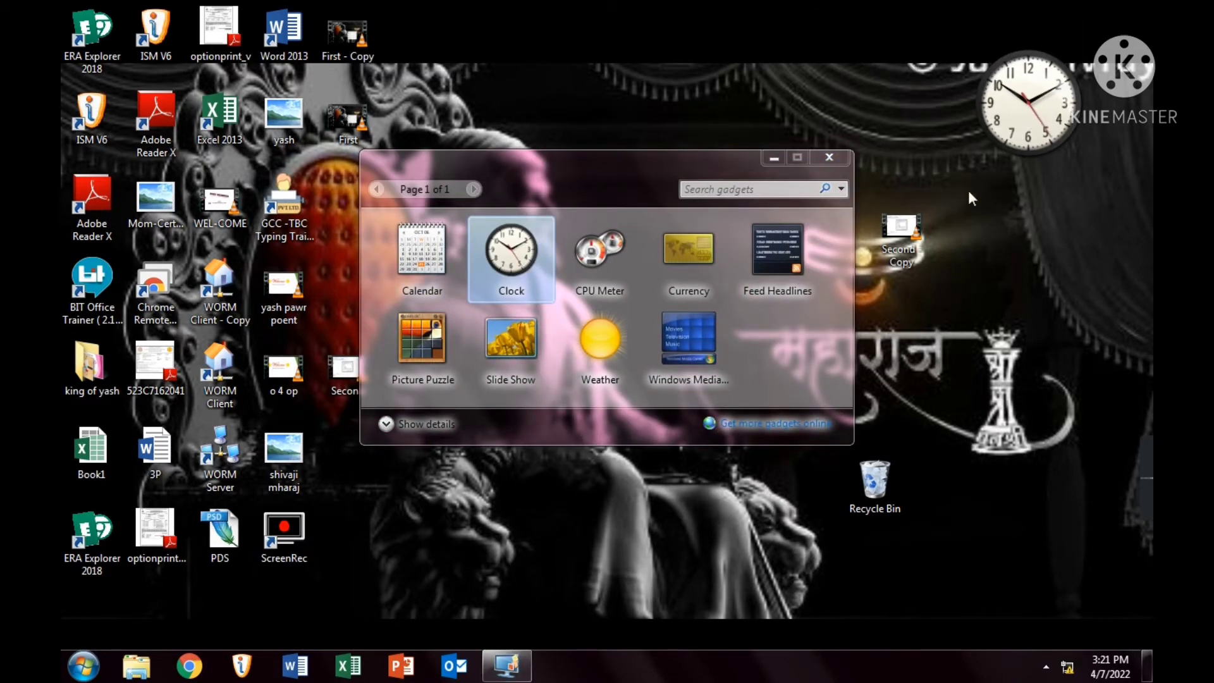
{"action": "mouse_move", "coordinate": [1049, 82]}
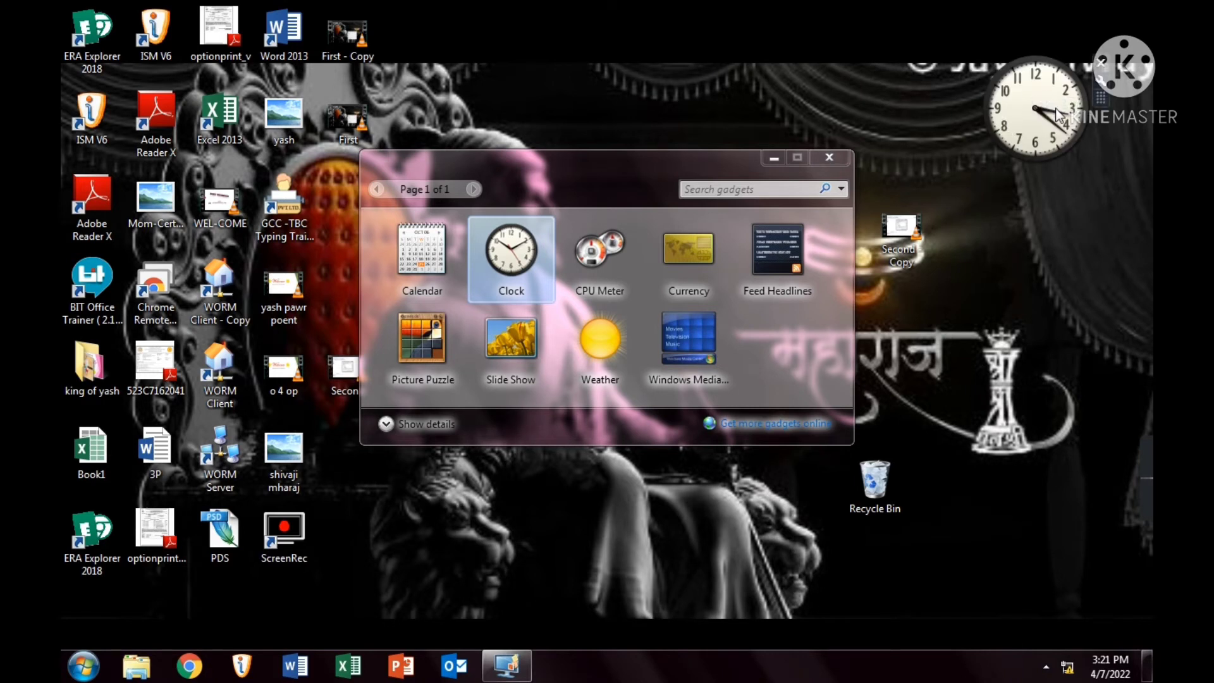
{"action": "left_click_drag", "start_coordinate": [1036, 112], "coordinate": [1050, 139]}
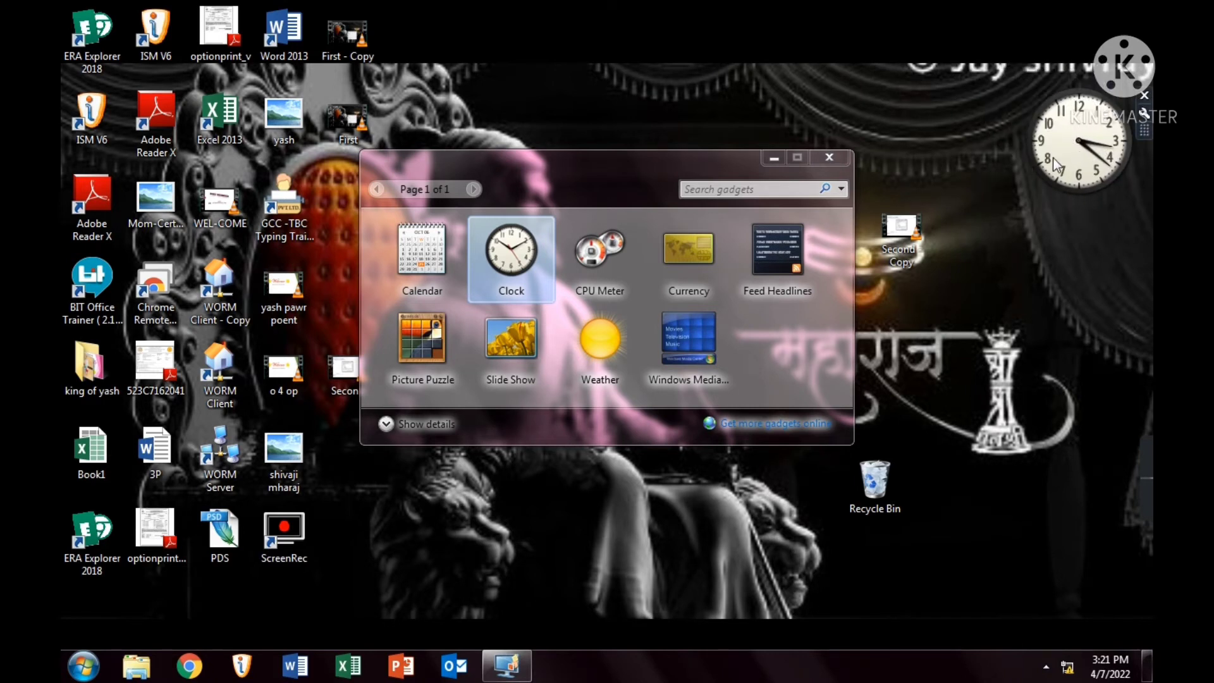
Apply the Characters Aero theme in the personalization settings.
{"action": "right_click", "coordinate": [556, 250]}
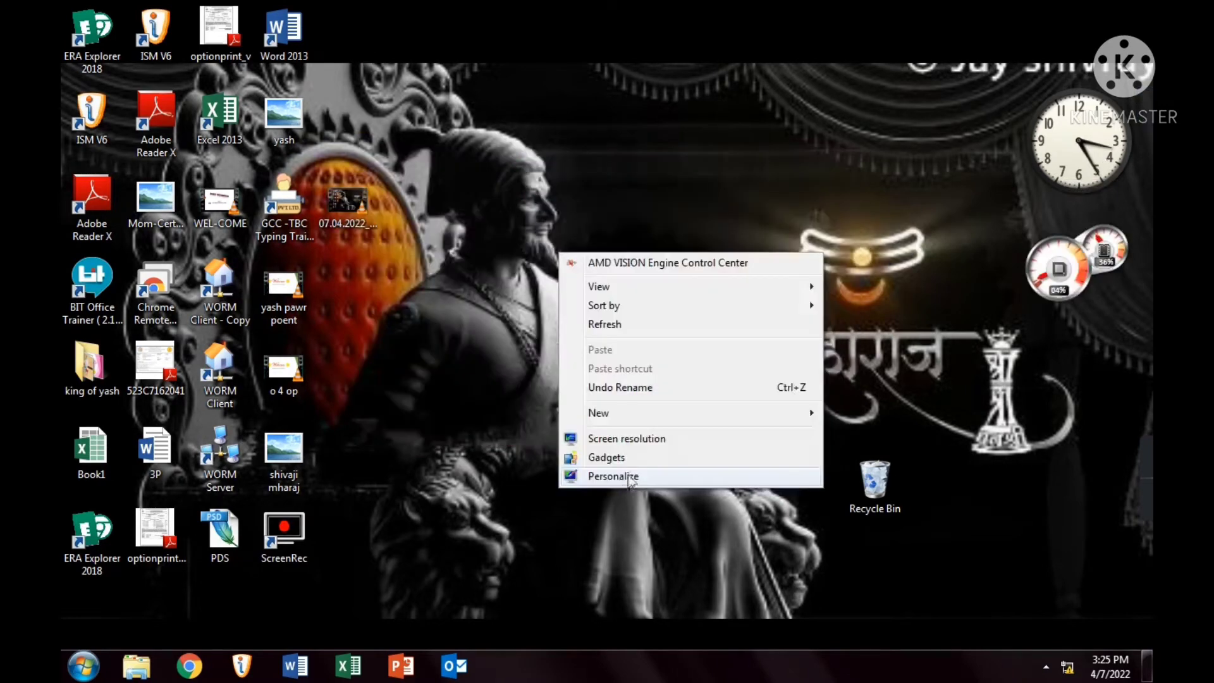
{"action": "left_click", "coordinate": [569, 478]}
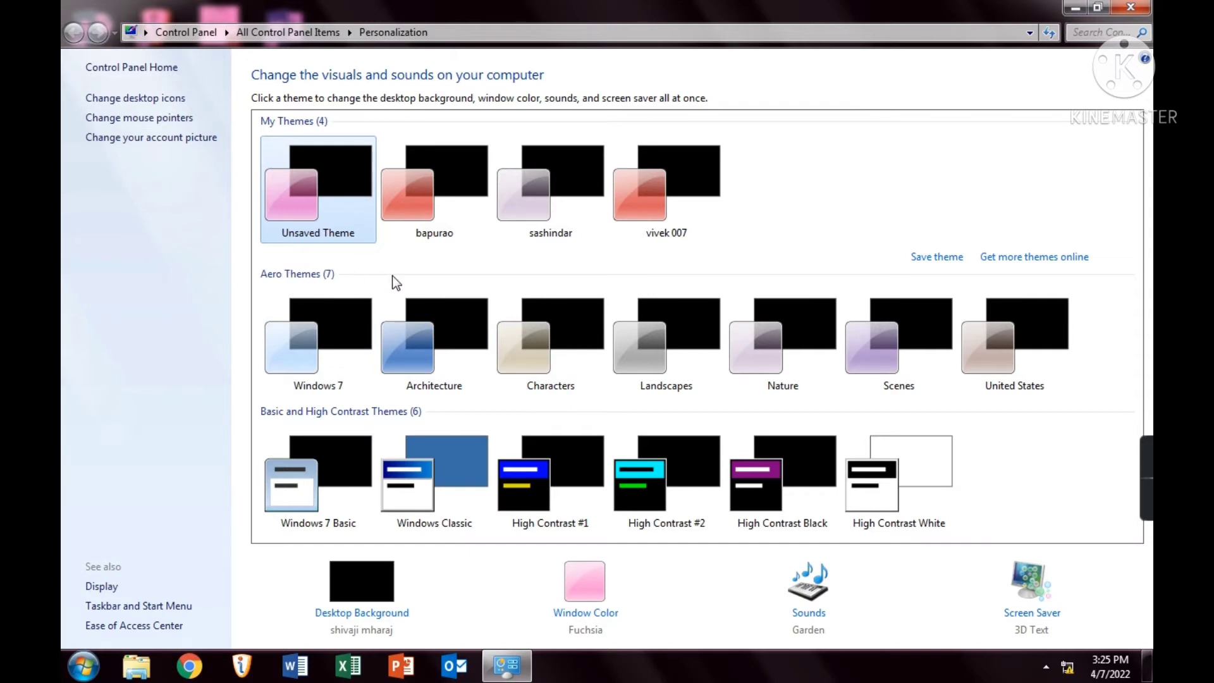
{"action": "left_click", "coordinate": [551, 342]}
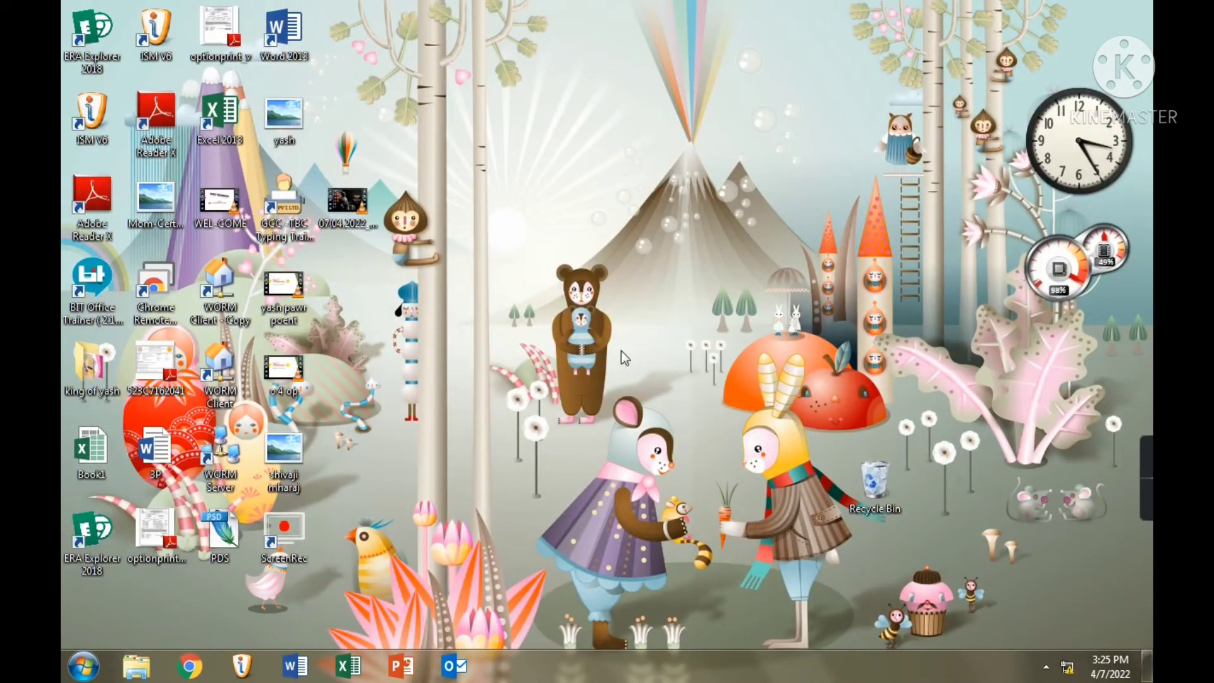
Advance to the next desktop background three times.
{"action": "right_click", "coordinate": [604, 207]}
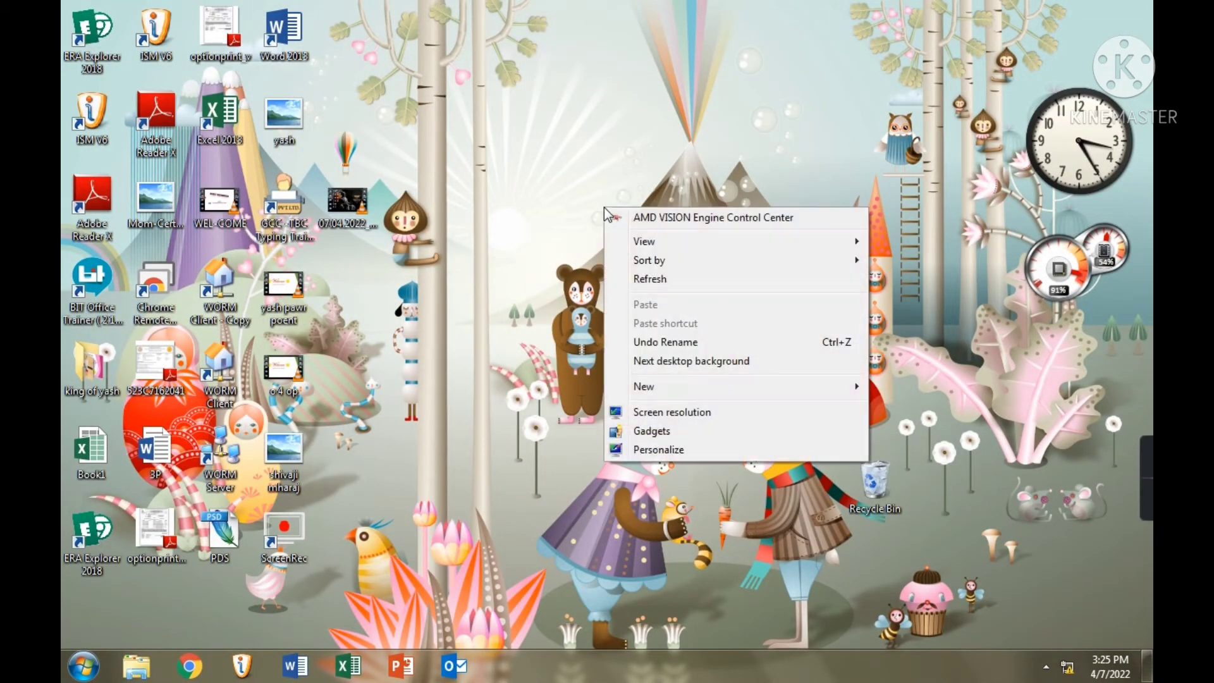
{"action": "left_click", "coordinate": [686, 361]}
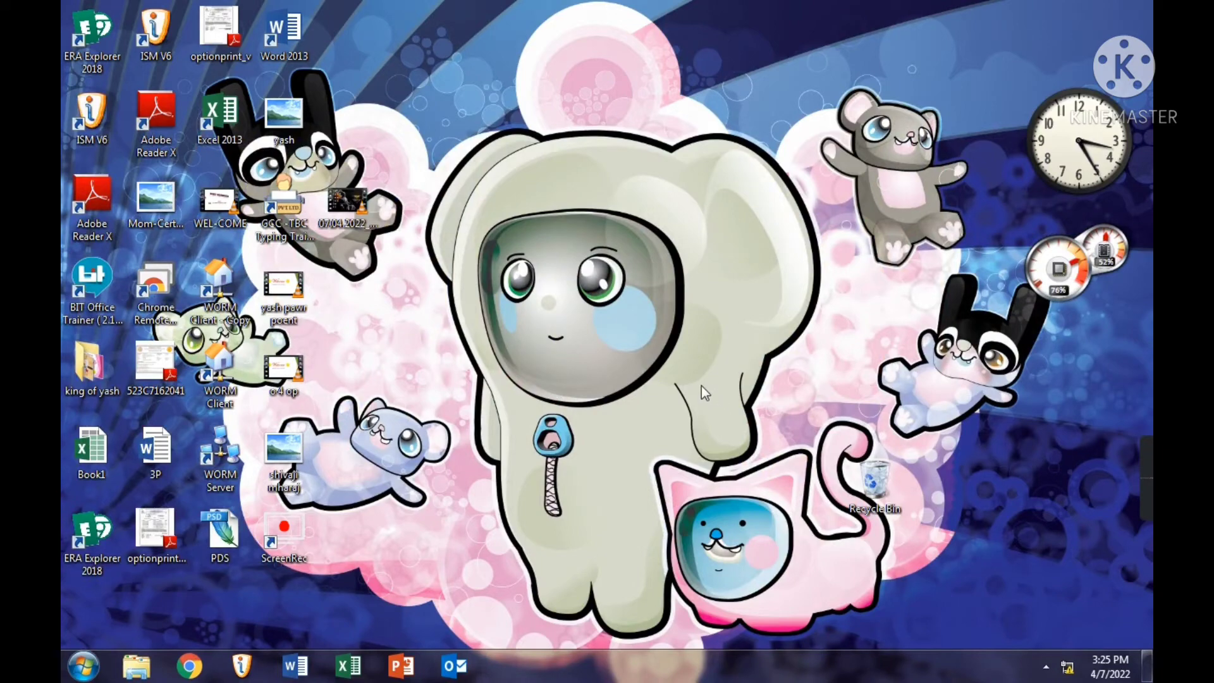
{"action": "right_click", "coordinate": [684, 297]}
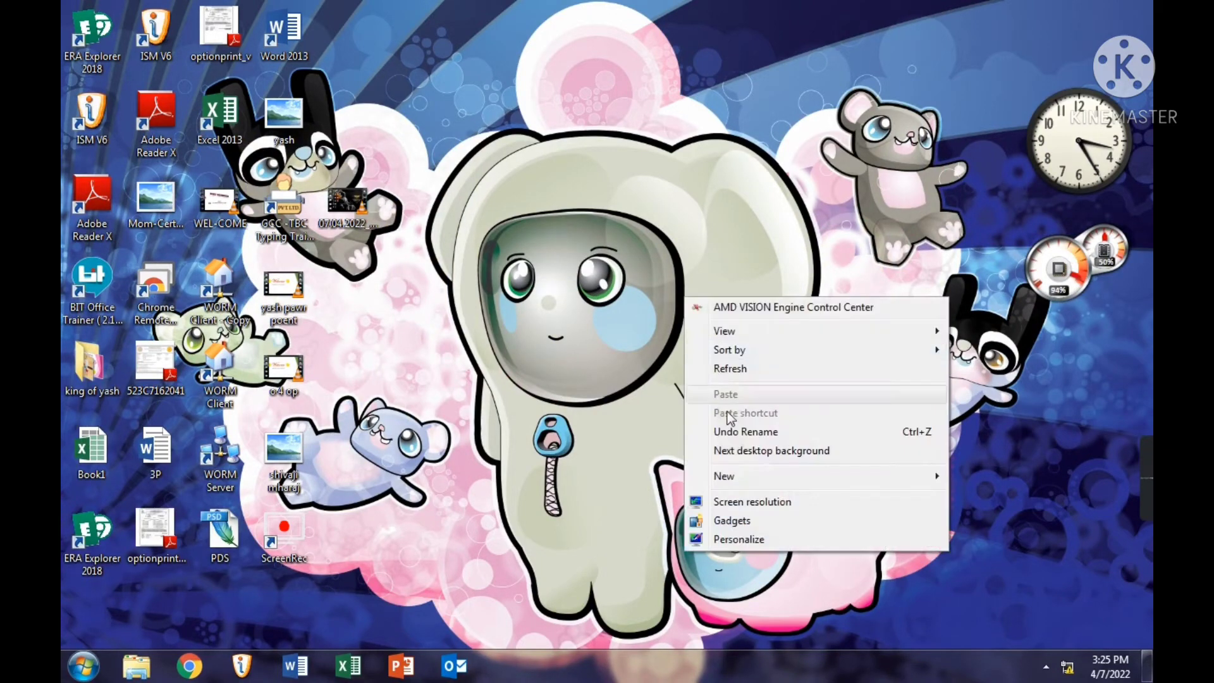
{"action": "left_click", "coordinate": [761, 452]}
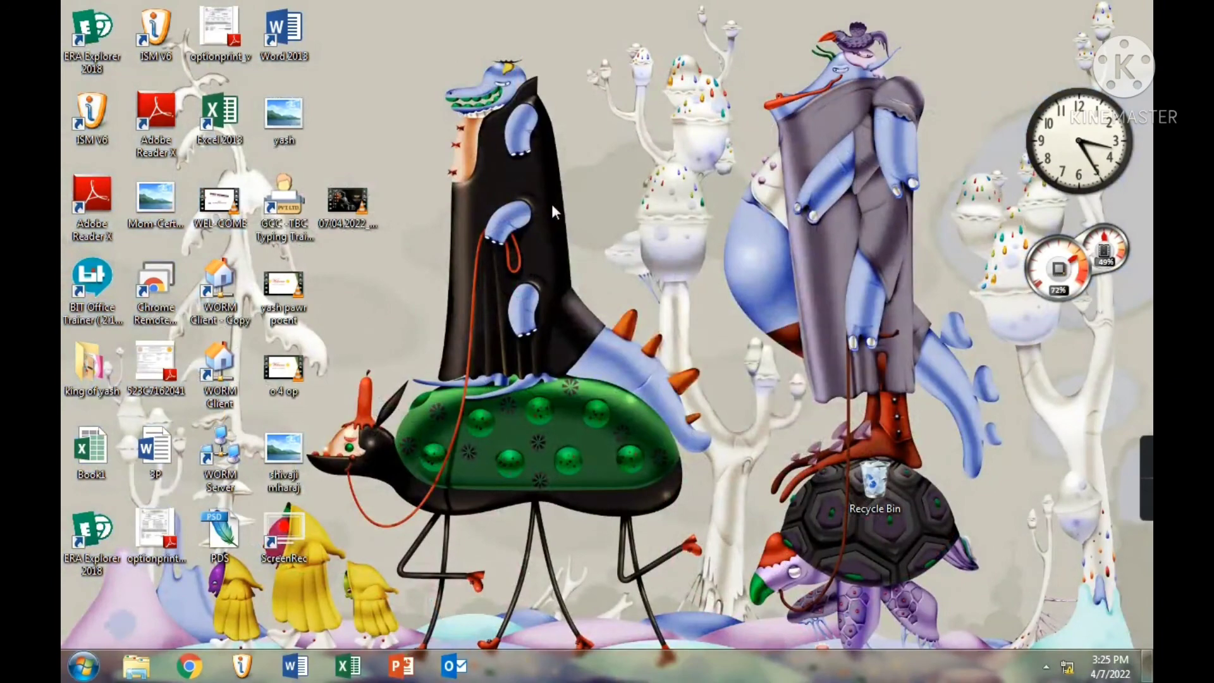
{"action": "right_click", "coordinate": [551, 203]}
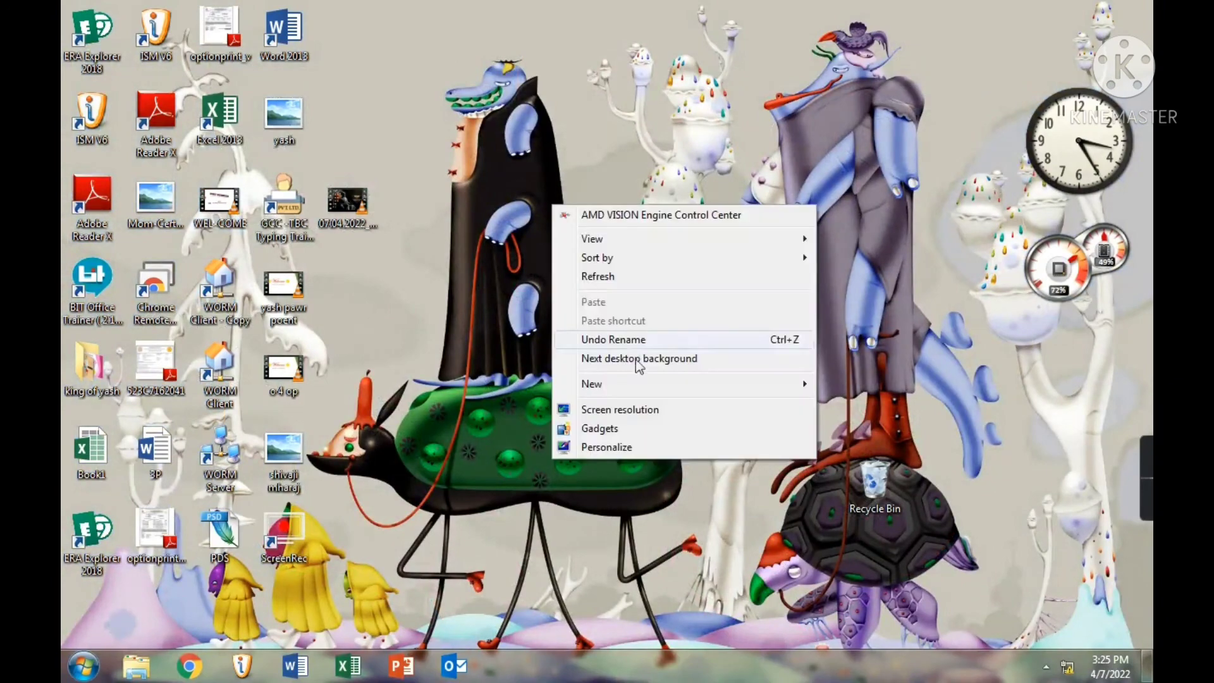
{"action": "left_click", "coordinate": [708, 359]}
Select only the fifth Architecture picture in the desktop background settings, without choosing another picture folder.
{"action": "right_click", "coordinate": [572, 260]}
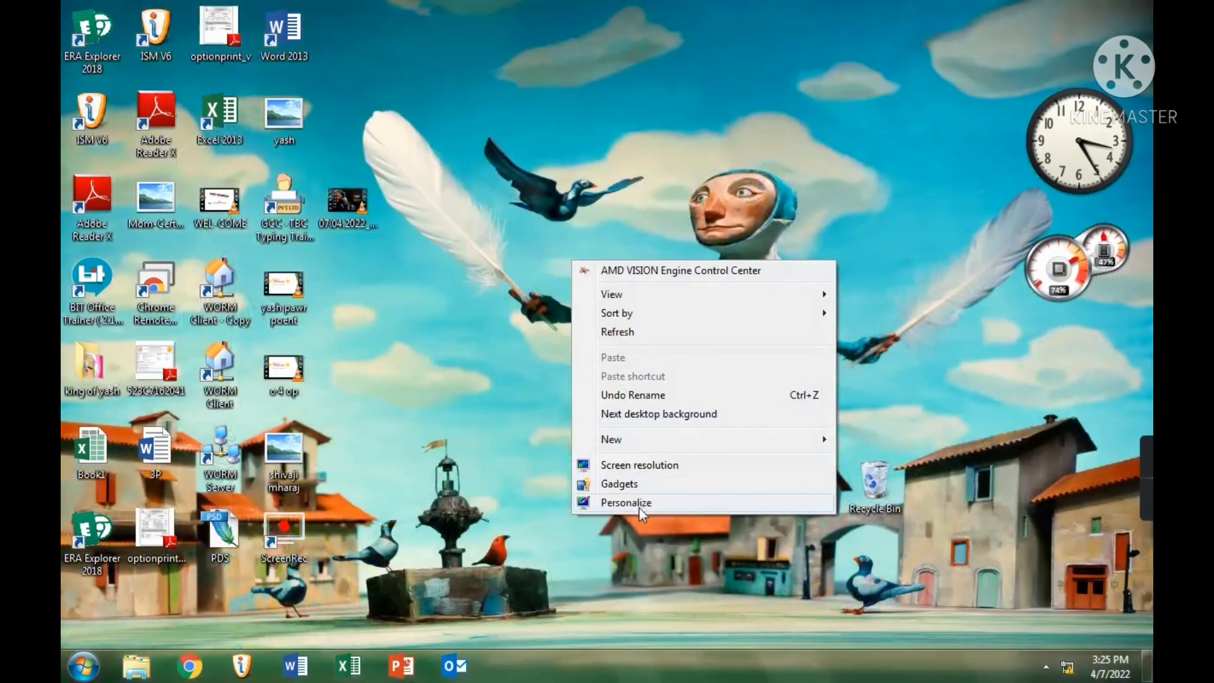
{"action": "left_click", "coordinate": [638, 503]}
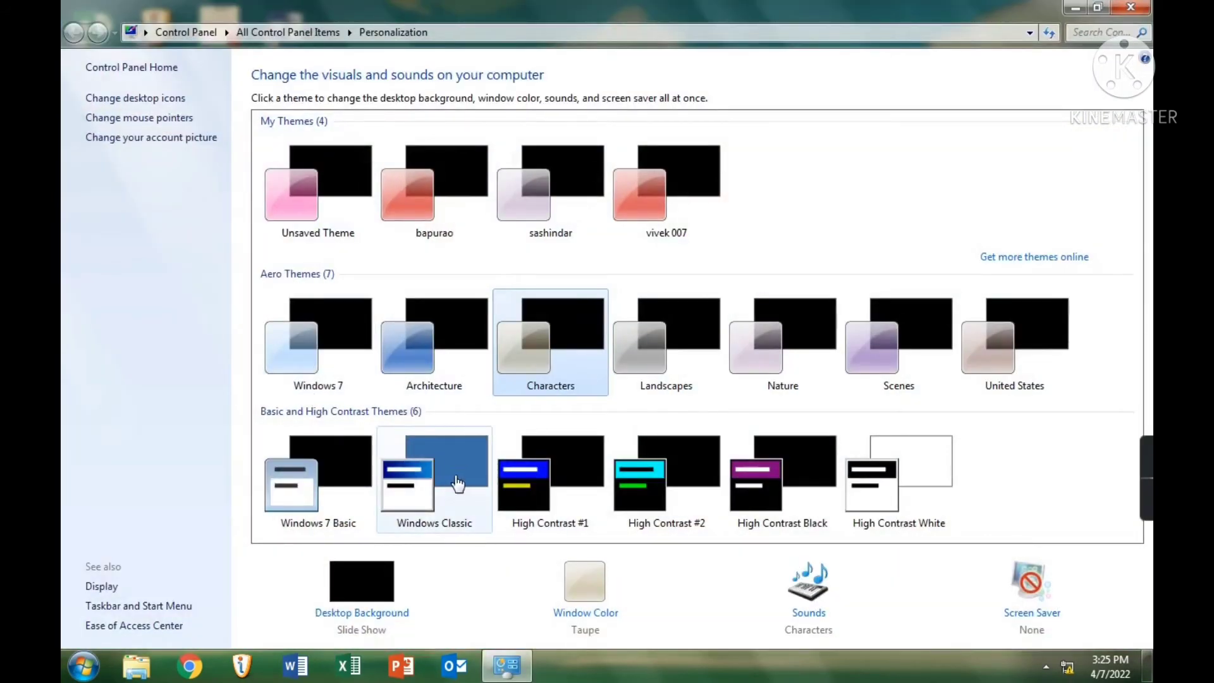
{"action": "left_click", "coordinate": [393, 614]}
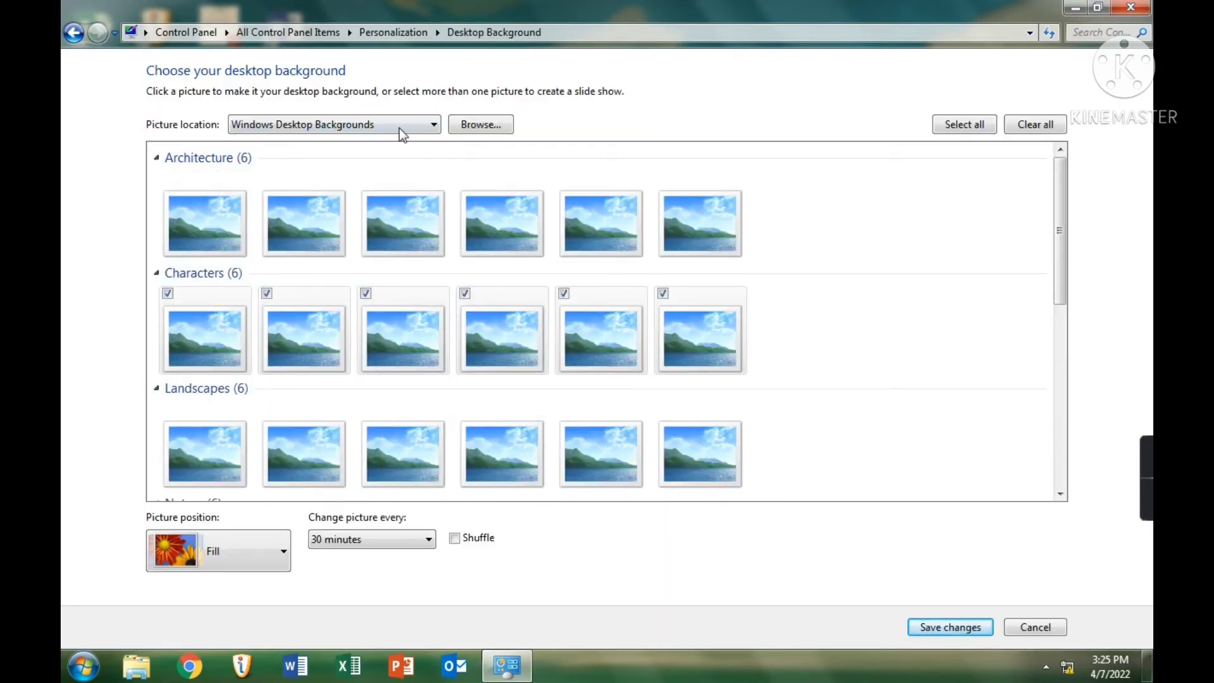
{"action": "left_click", "coordinate": [499, 130]}
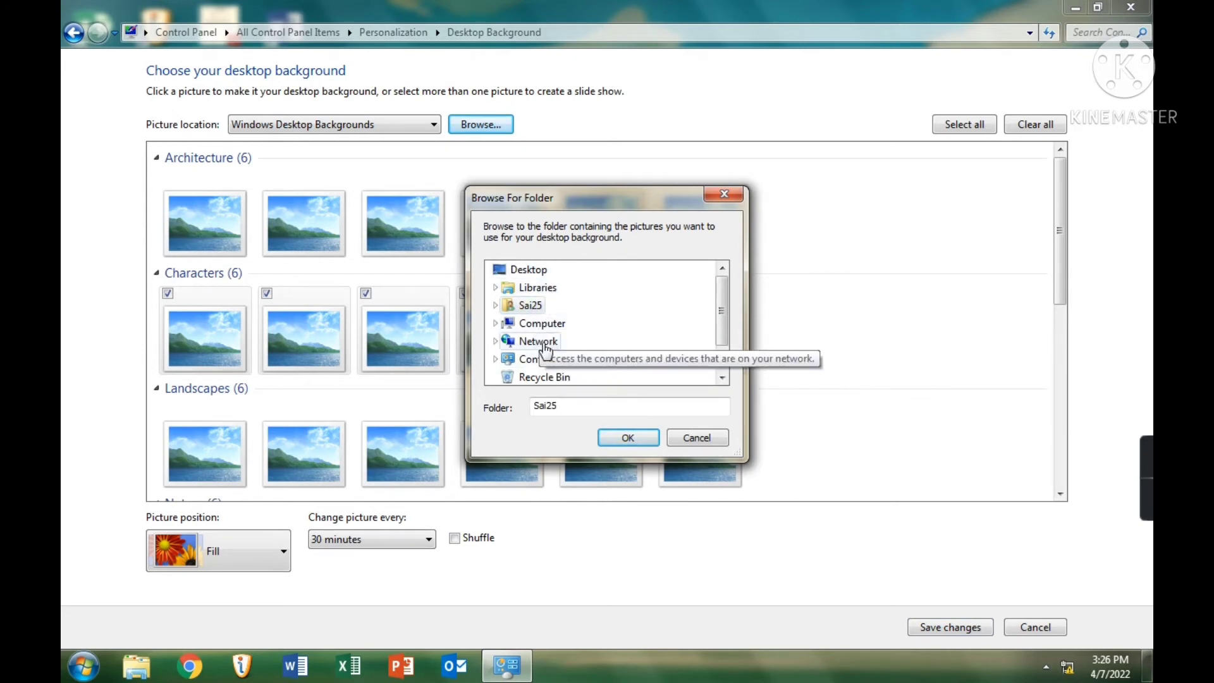
{"action": "left_click", "coordinate": [695, 438]}
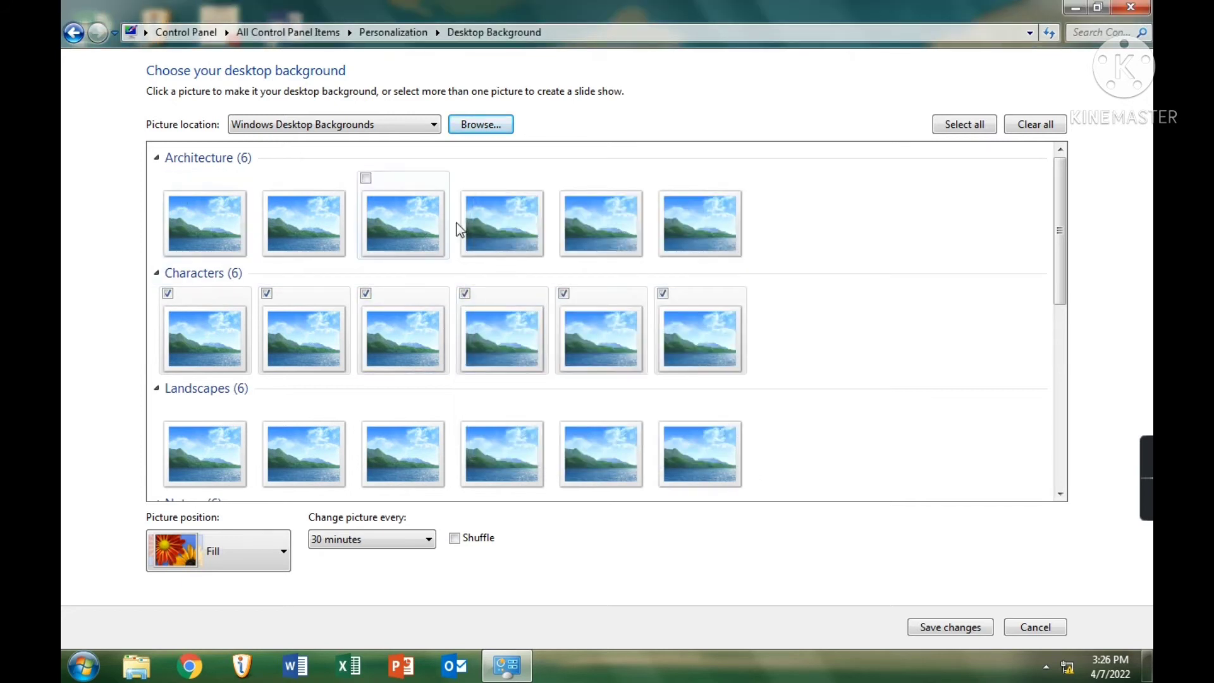
{"action": "left_click", "coordinate": [594, 225]}
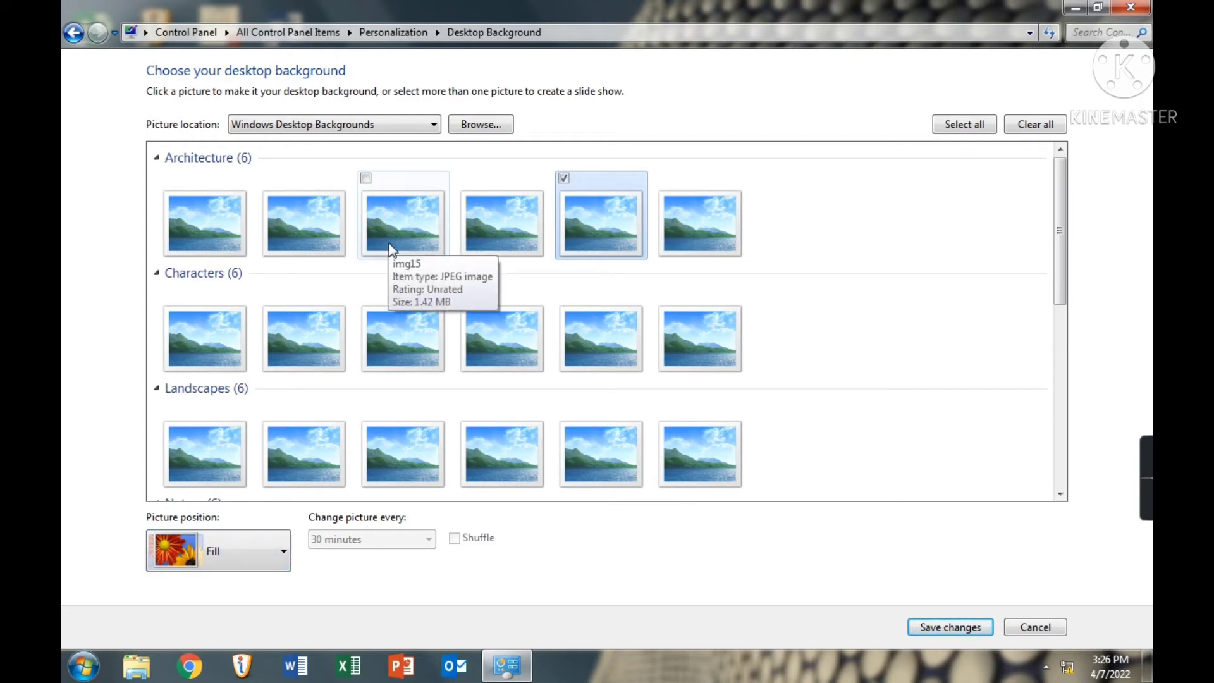
Add the third Architecture picture to the desktop background selection with the Fill picture position and save the changes.
{"action": "left_click", "coordinate": [408, 208], "text": "ctrl"}
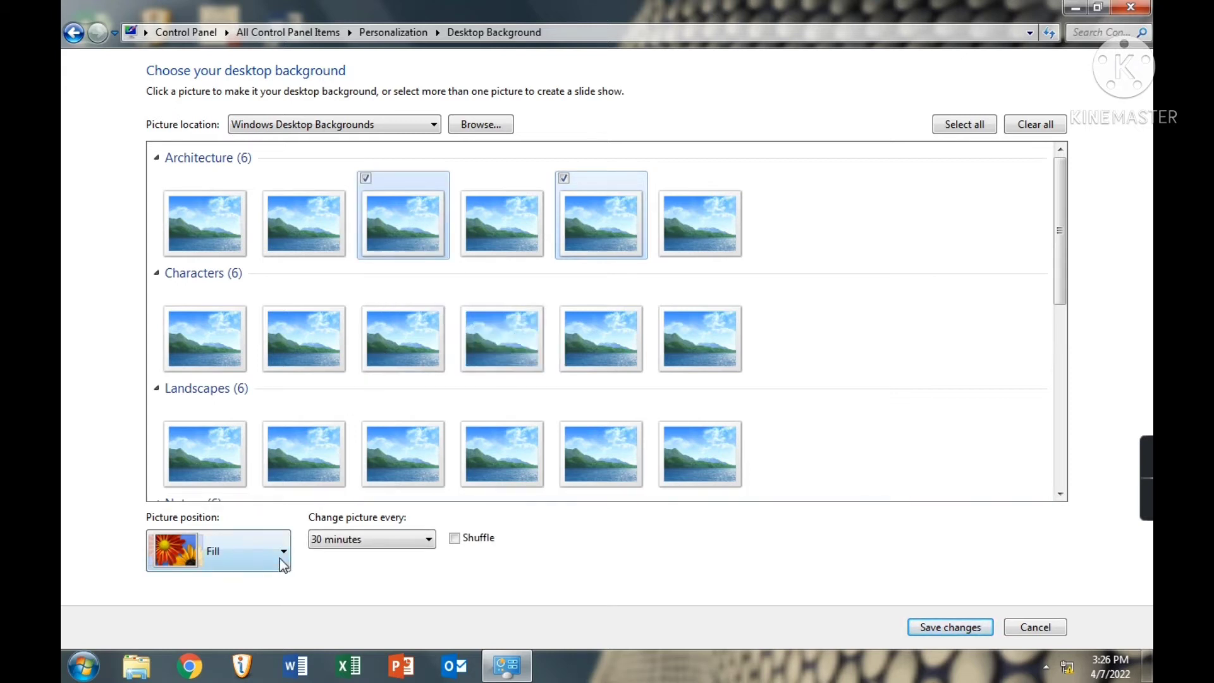
{"action": "left_click", "coordinate": [221, 553]}
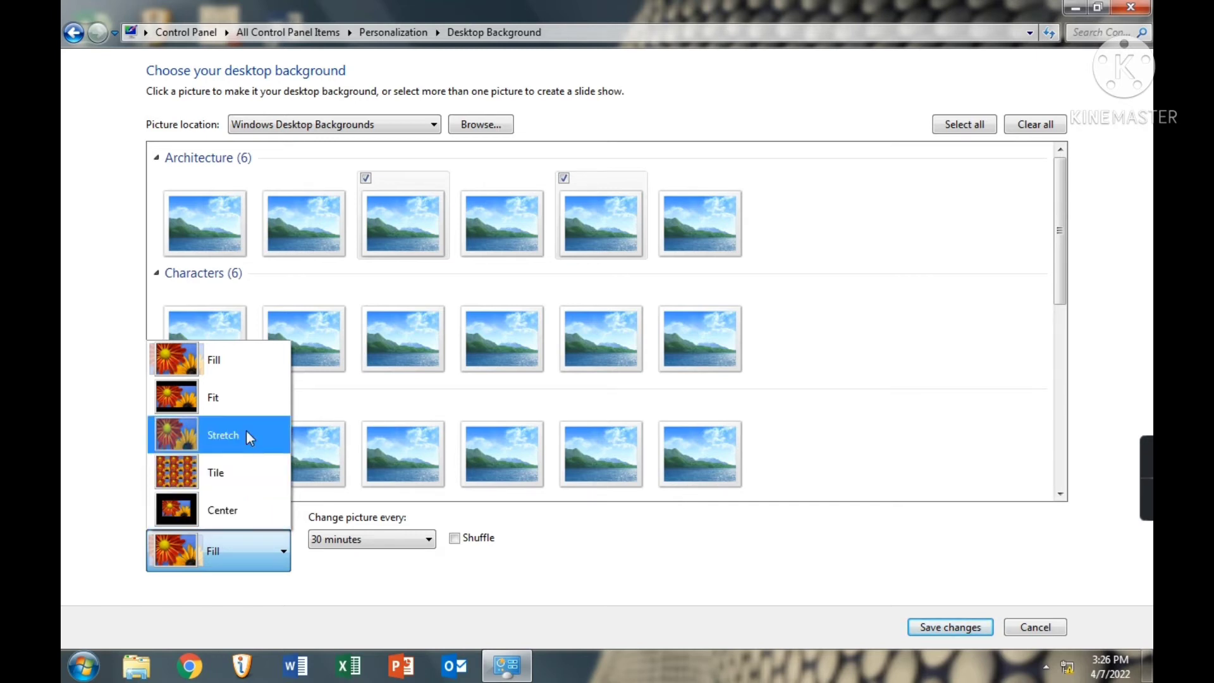
{"action": "left_click", "coordinate": [237, 369]}
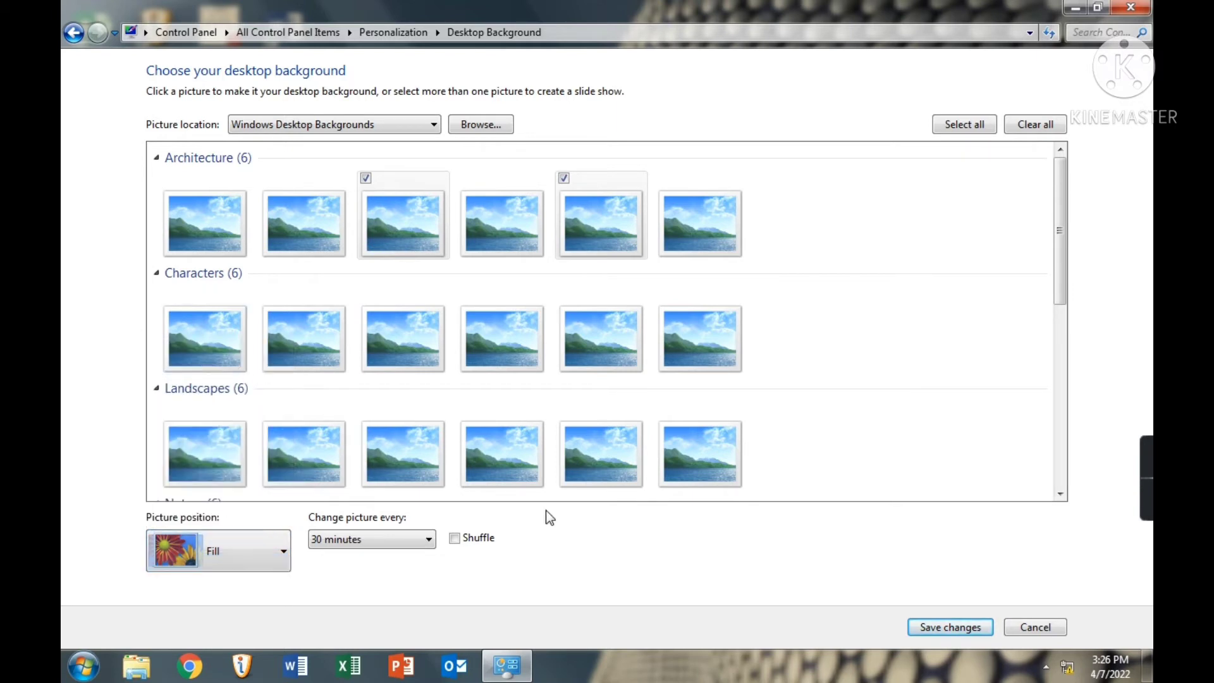
{"action": "left_click", "coordinate": [971, 628]}
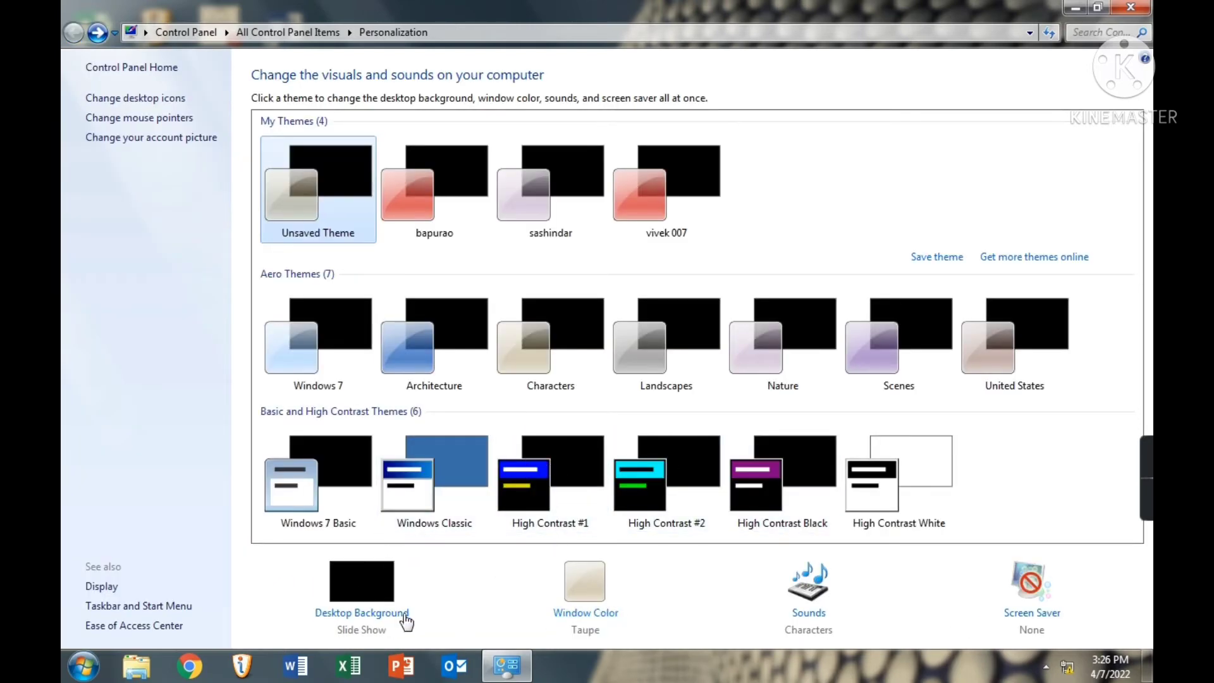
Show the desktop, refresh it and advance to the next desktop background twice.
{"action": "left_click", "coordinate": [1075, 7]}
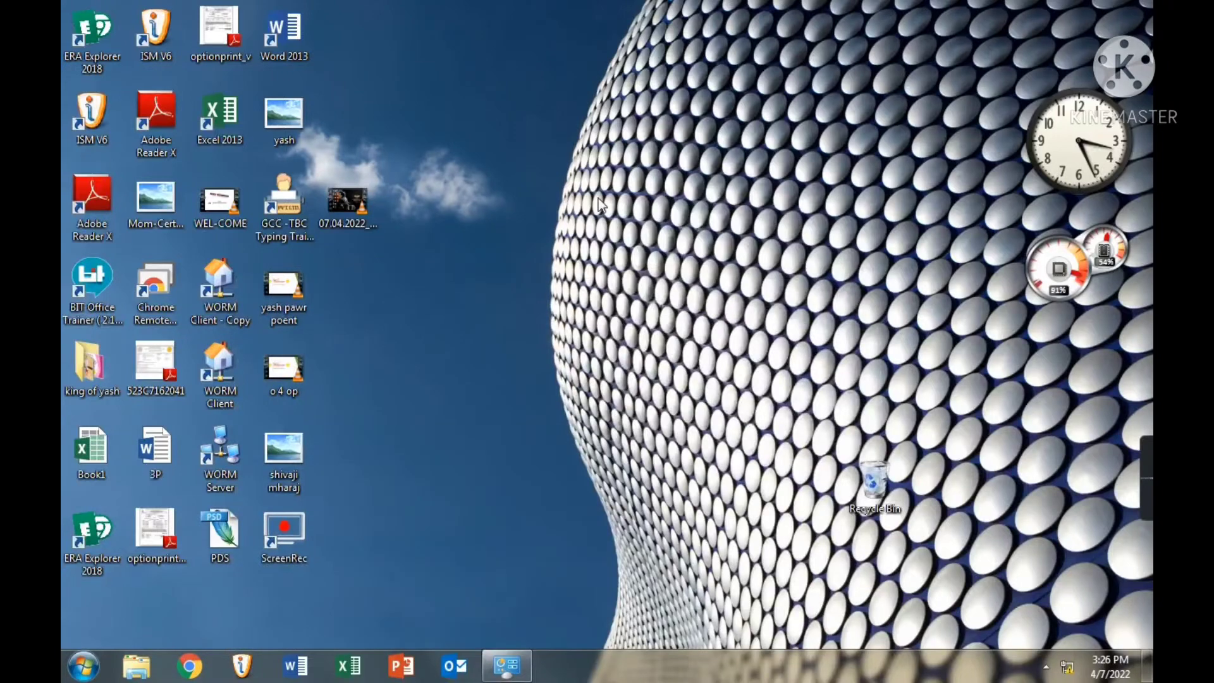
{"action": "right_click", "coordinate": [598, 198]}
{"action": "left_click", "coordinate": [695, 269]}
{"action": "right_click", "coordinate": [601, 220]}
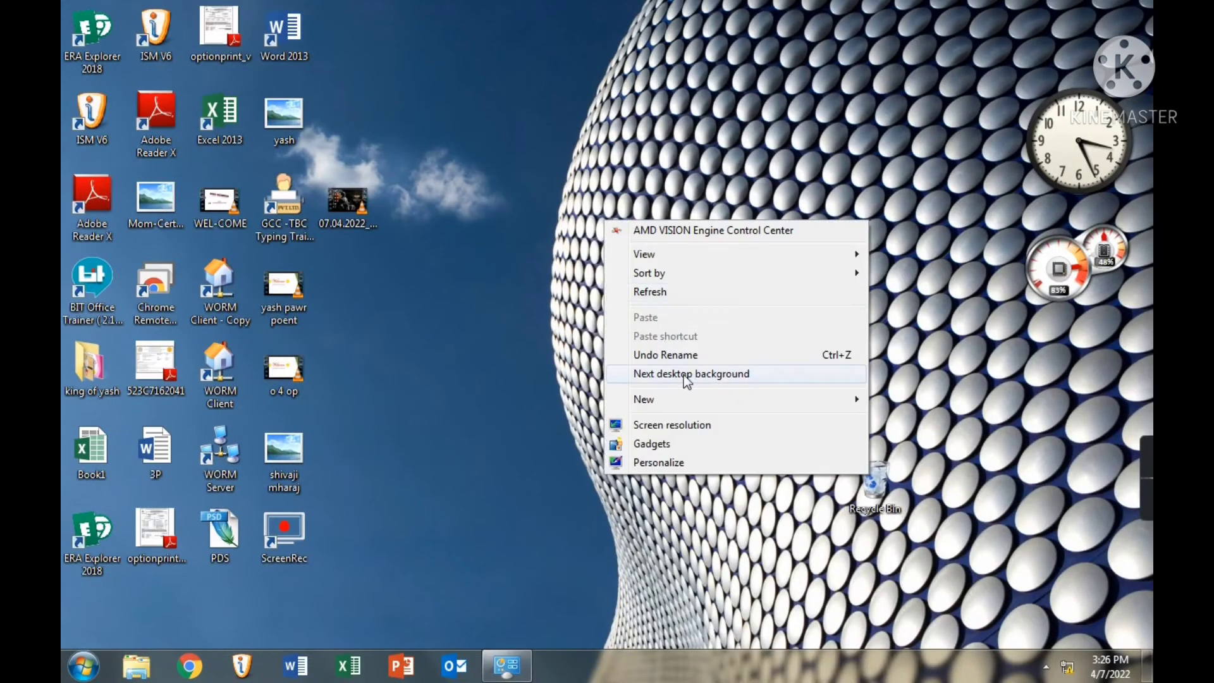
{"action": "left_click", "coordinate": [684, 374]}
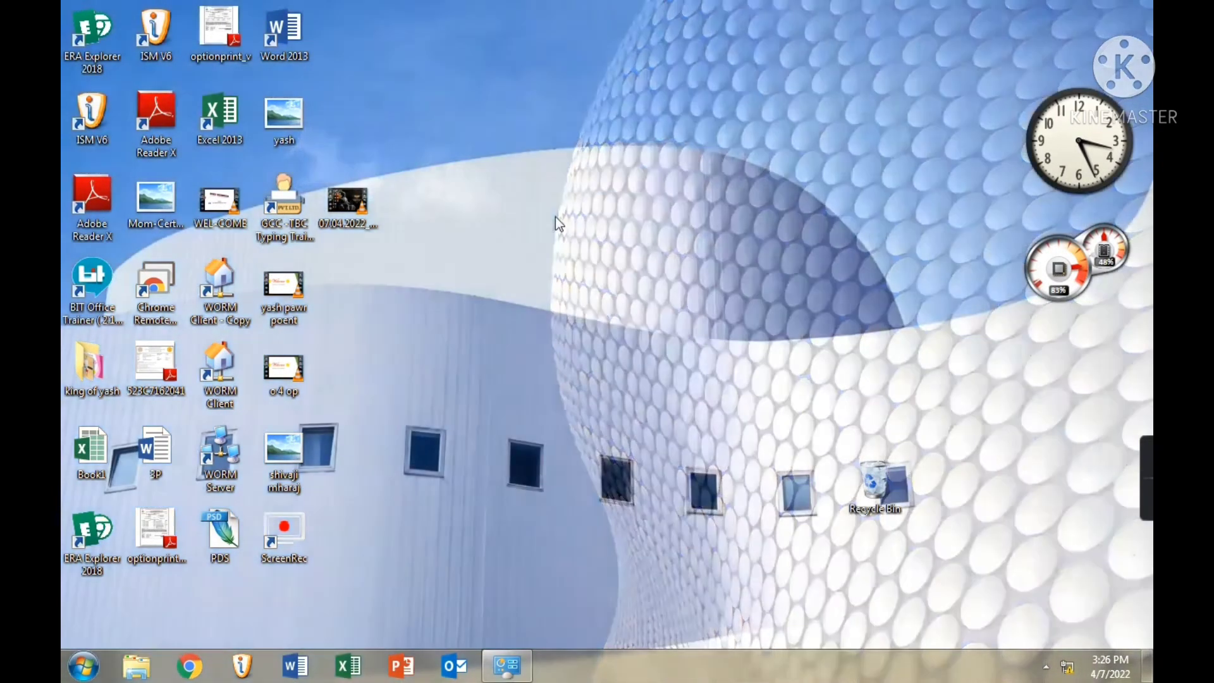
{"action": "right_click", "coordinate": [555, 217]}
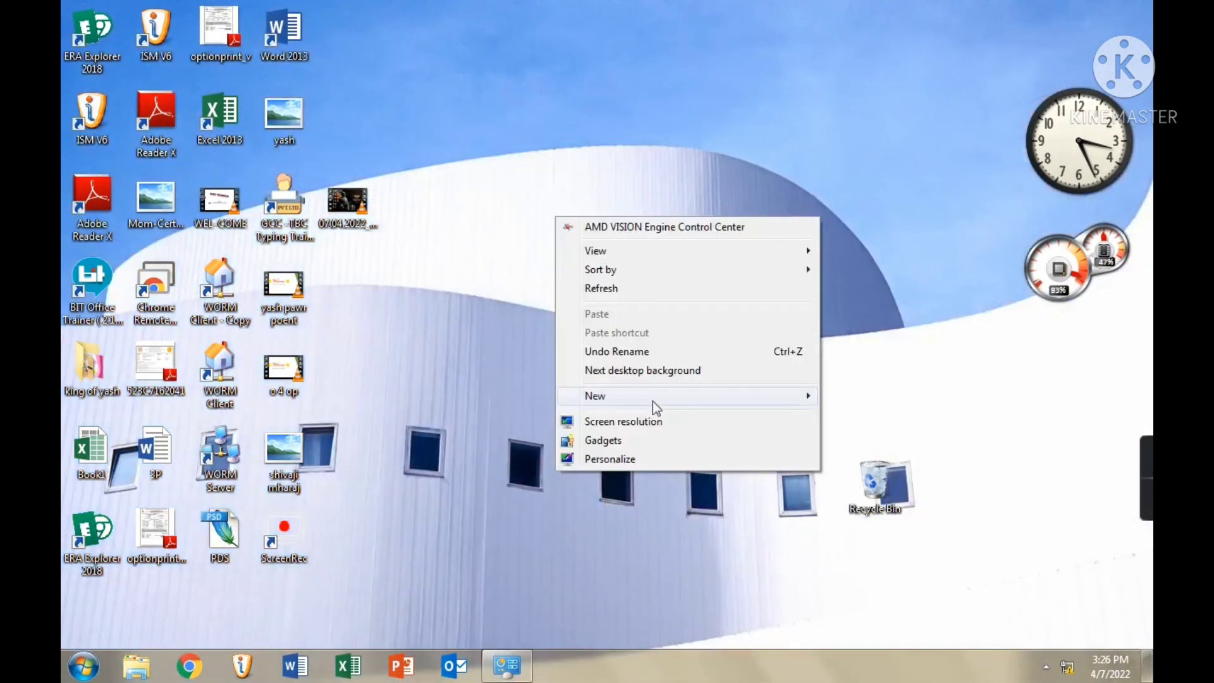
{"action": "left_click", "coordinate": [669, 371]}
{"action": "right_click", "coordinate": [610, 277]}
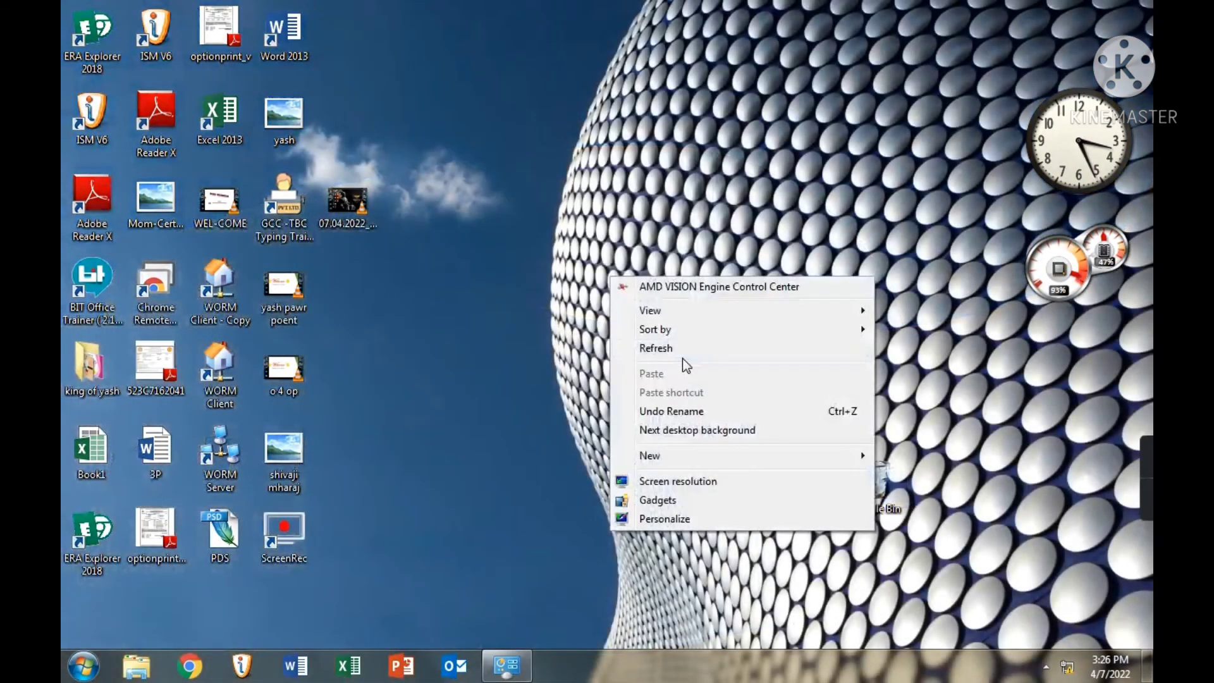
{"action": "left_click", "coordinate": [682, 354]}
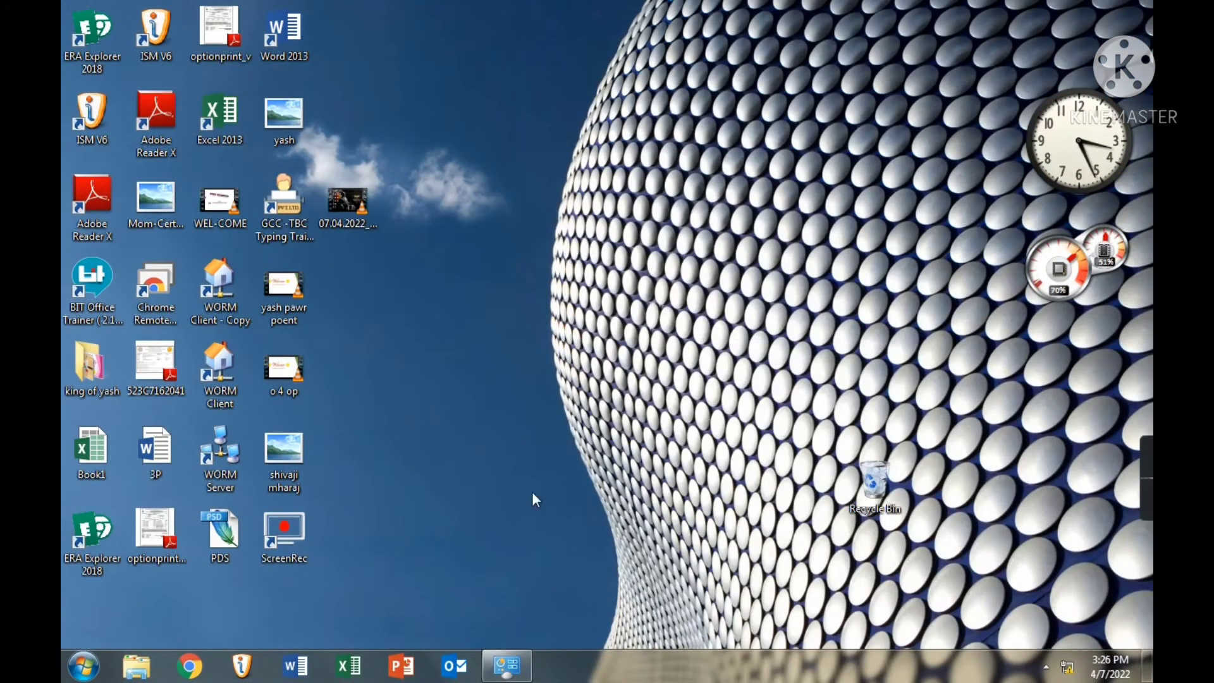
Set the window color to Ruby, check it on the Start menu, and save the changes.
{"action": "left_click", "coordinate": [506, 665]}
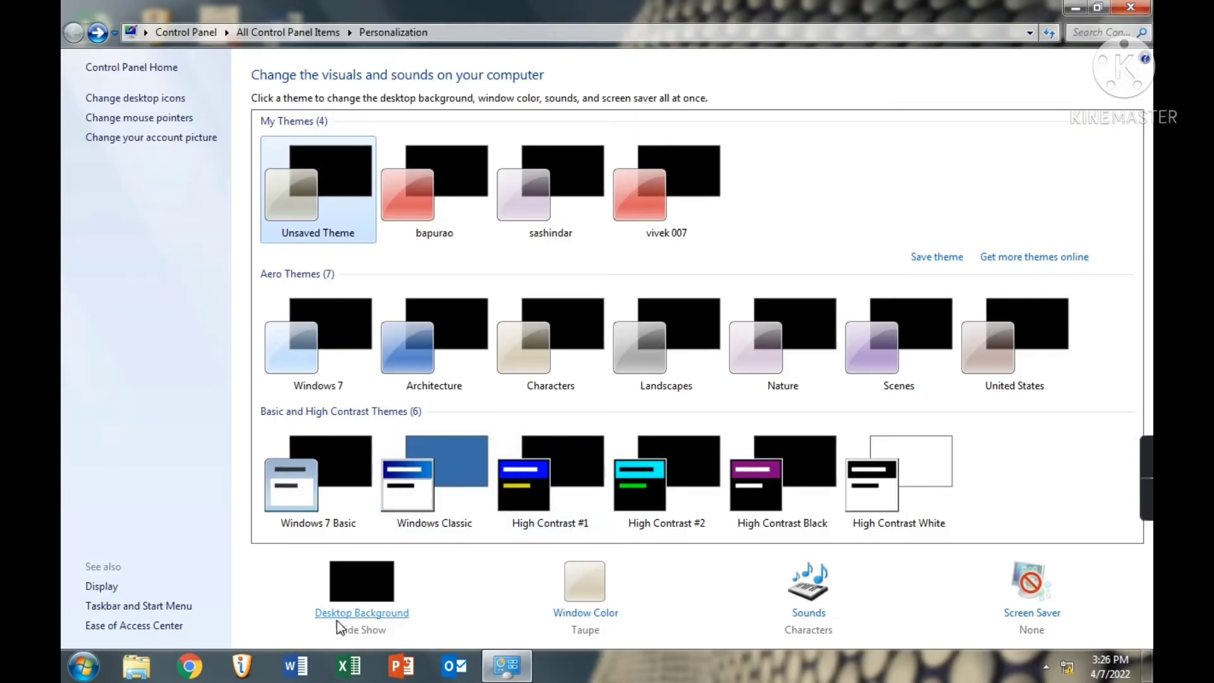
{"action": "left_click", "coordinate": [608, 619]}
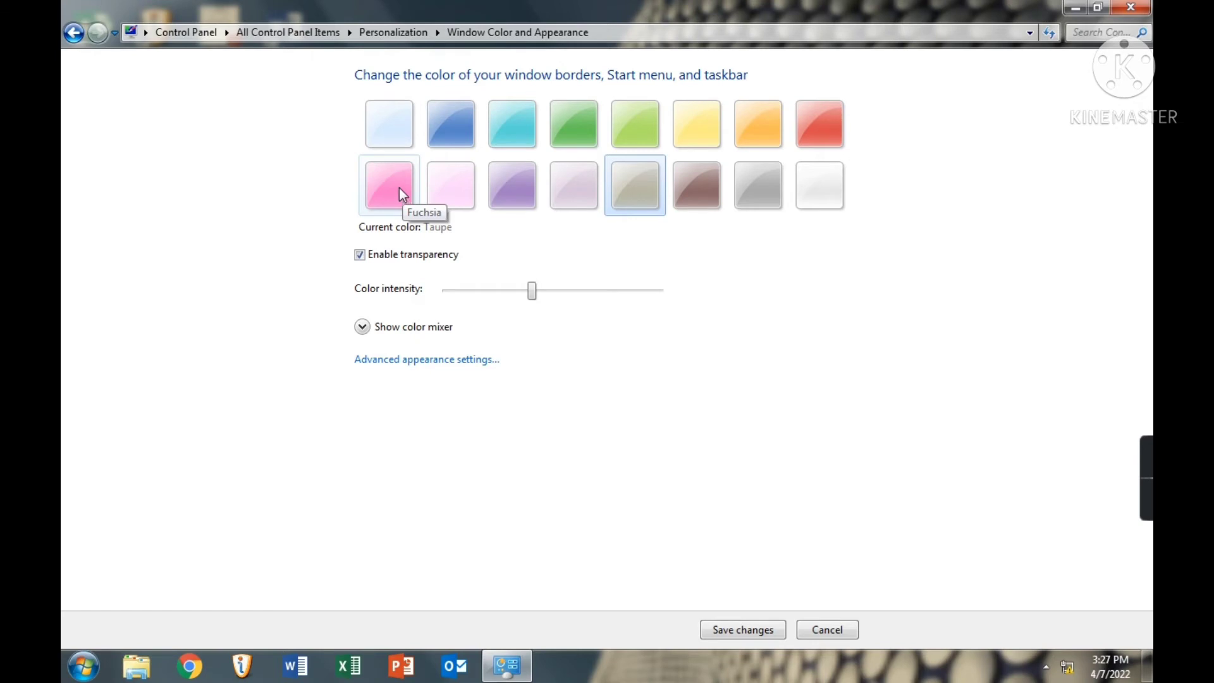
{"action": "left_click", "coordinate": [814, 122]}
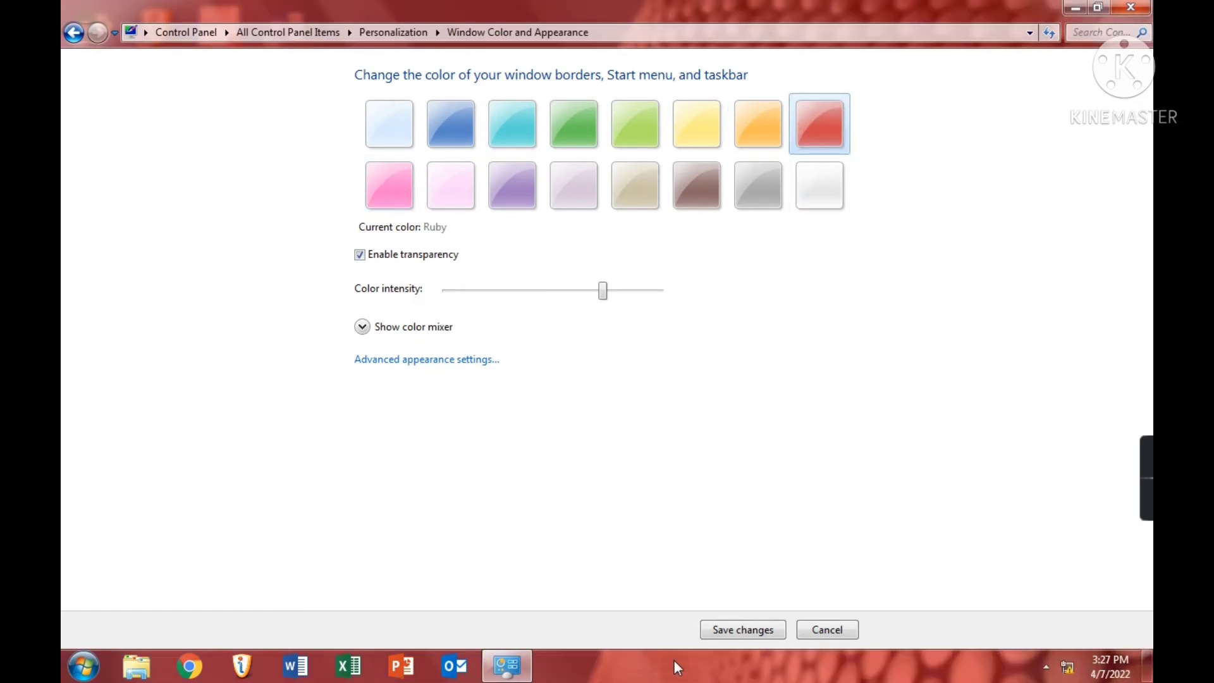
{"action": "left_click", "coordinate": [84, 666]}
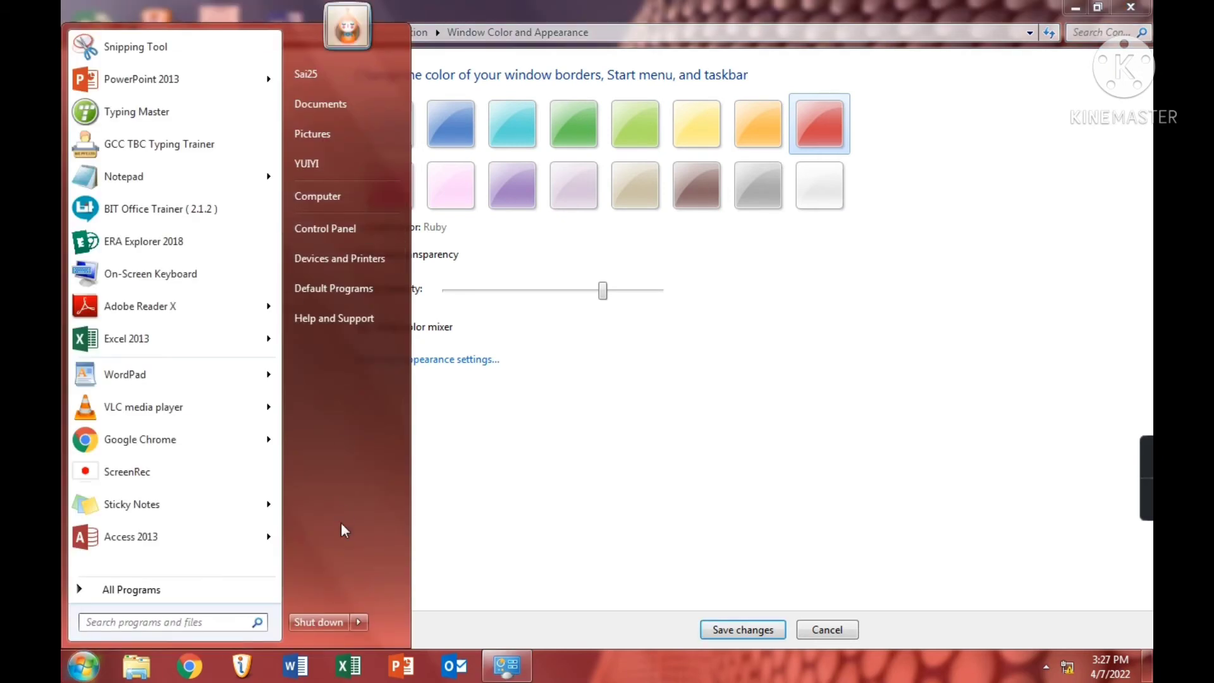
{"action": "left_click", "coordinate": [754, 421]}
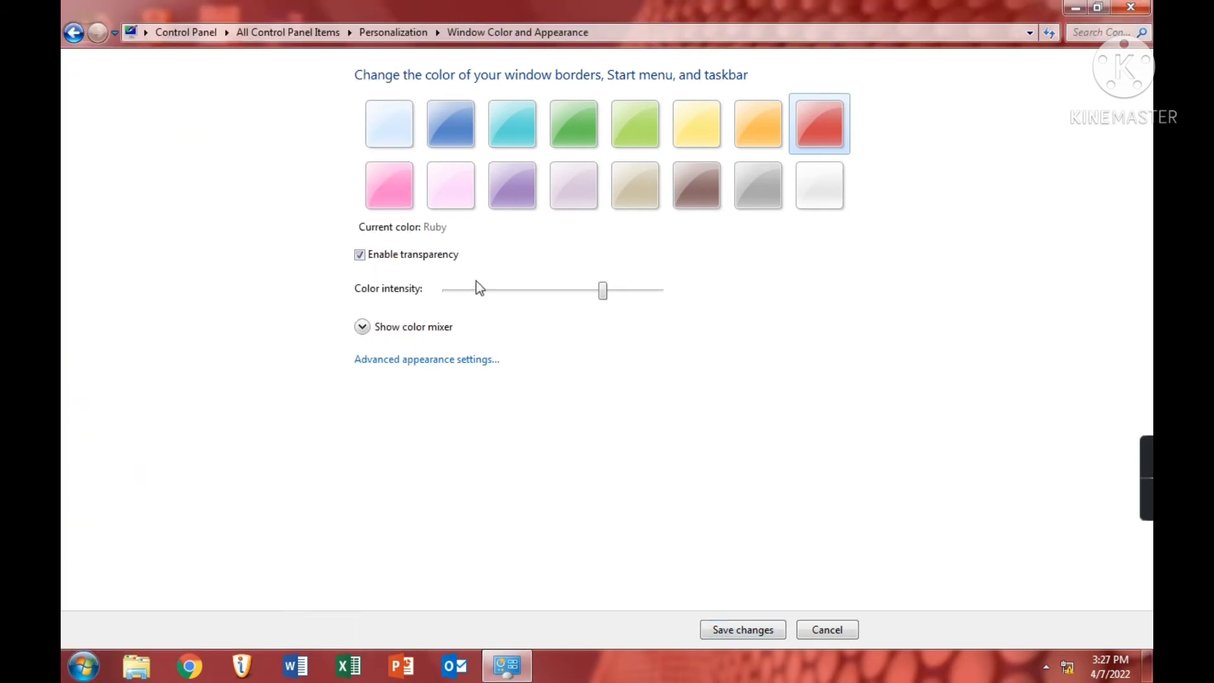
{"action": "left_click", "coordinate": [761, 630]}
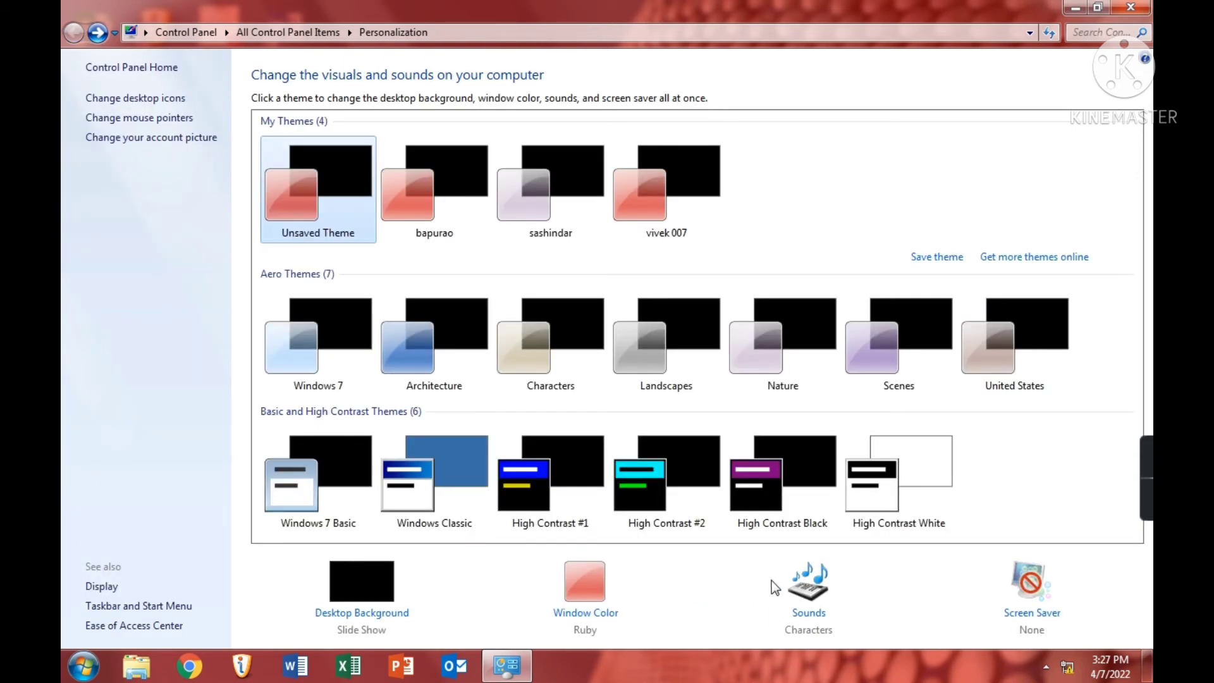
Choose the Festival sound scheme in the sound settings and look through the list of Windows program events.
{"action": "left_click", "coordinate": [812, 610]}
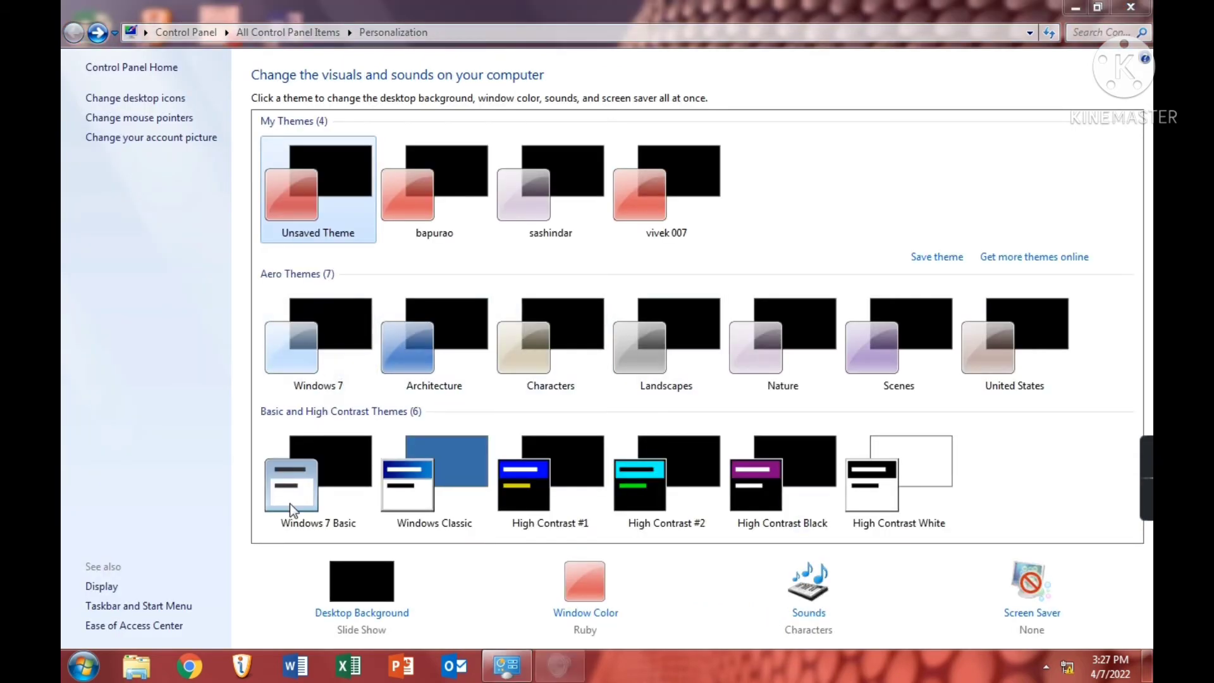
{"action": "scroll", "coordinate": [324, 336], "scroll_direction": "down", "scroll_amount": 2}
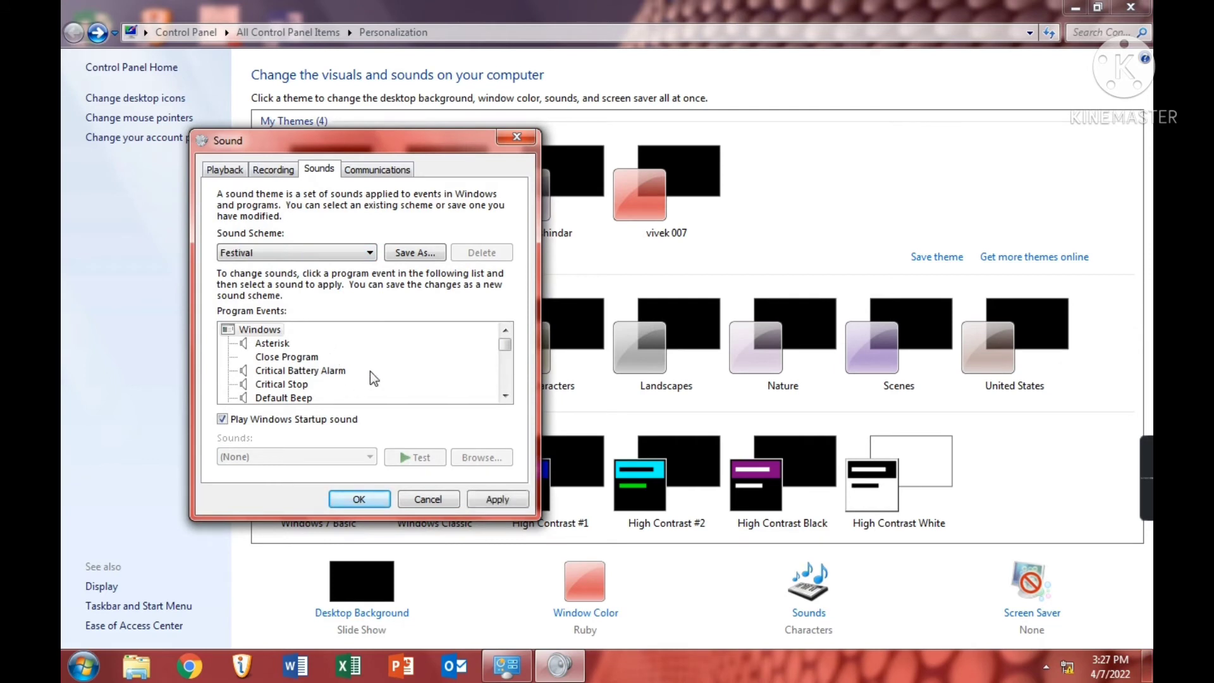
{"action": "left_click", "coordinate": [370, 371]}
{"action": "scroll", "coordinate": [369, 370], "scroll_direction": "down", "scroll_amount": 4}
{"action": "left_click", "coordinate": [295, 329]}
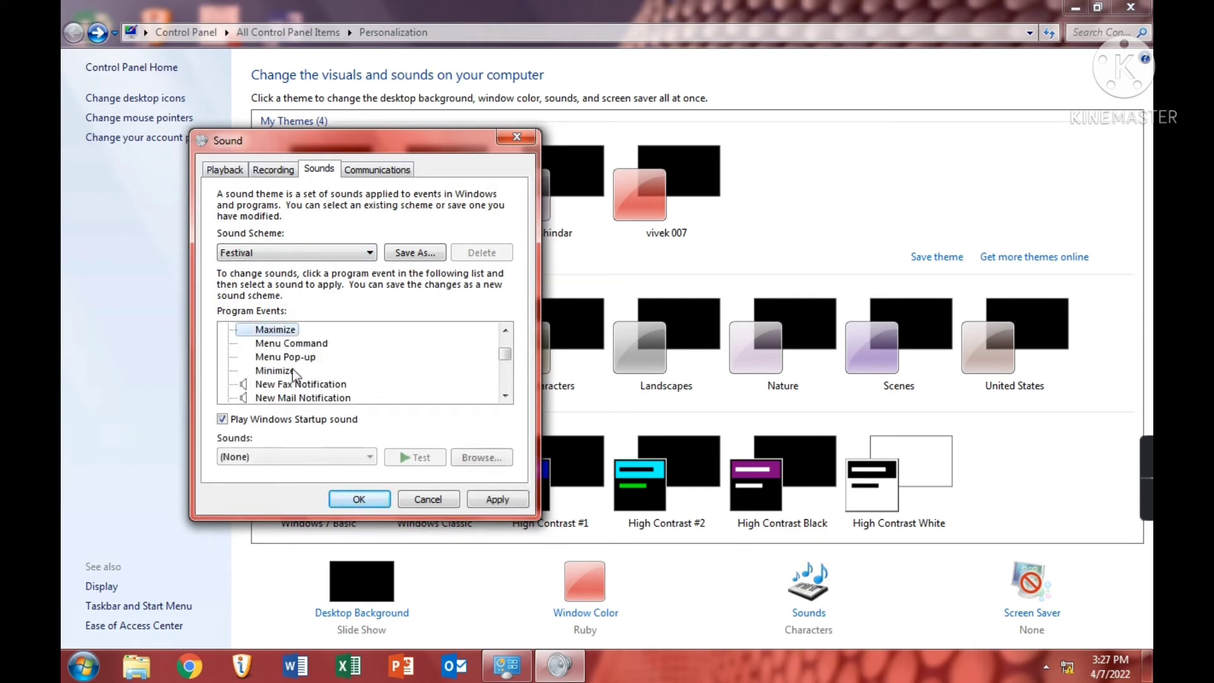
{"action": "scroll", "coordinate": [297, 364], "scroll_direction": "down", "scroll_amount": 3}
{"action": "left_click", "coordinate": [283, 348]}
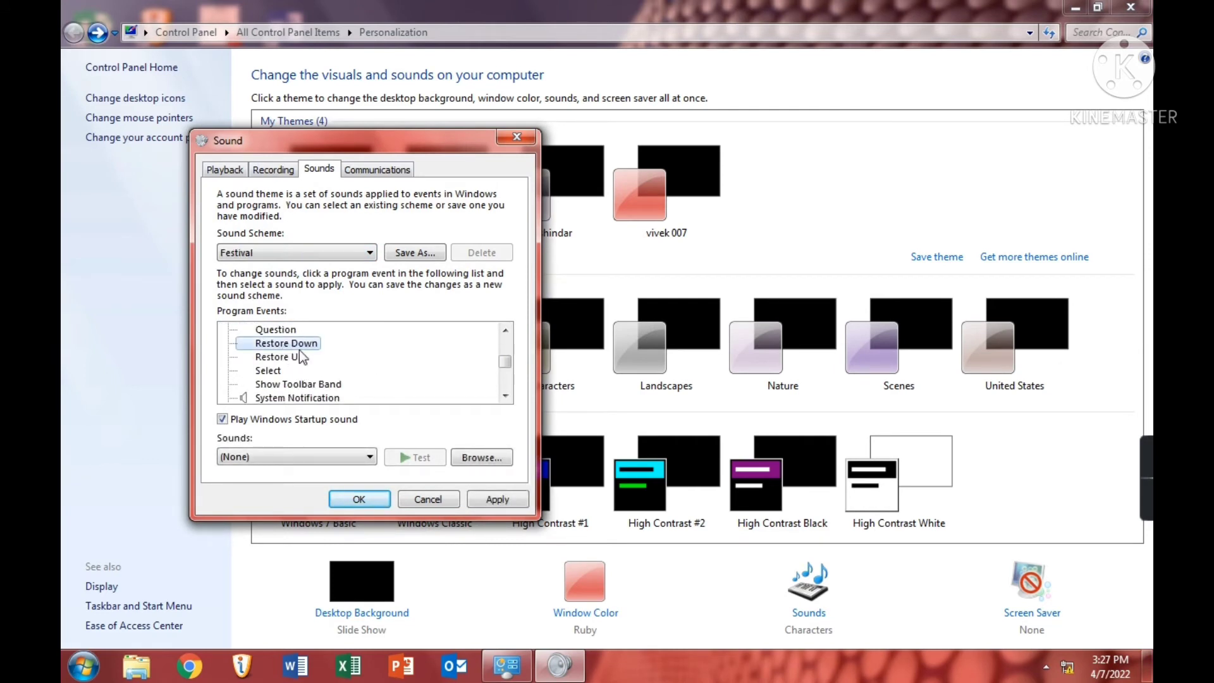
{"action": "scroll", "coordinate": [285, 357], "scroll_direction": "down", "scroll_amount": 2}
{"action": "scroll", "coordinate": [284, 360], "scroll_direction": "up", "scroll_amount": 8}
{"action": "scroll", "coordinate": [286, 366], "scroll_direction": "up", "scroll_amount": 1}
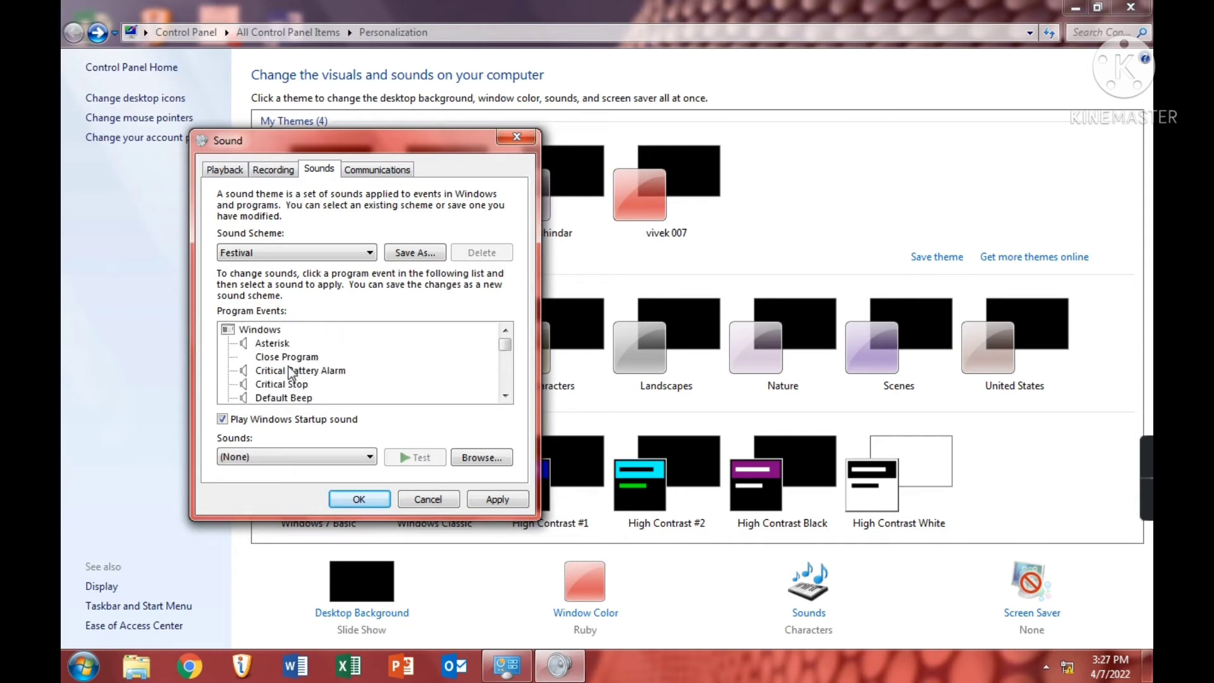
Test the Critical Battery Alarm sound and apply the chosen sound scheme.
{"action": "left_click", "coordinate": [289, 375]}
{"action": "scroll", "coordinate": [360, 364], "scroll_direction": "down", "scroll_amount": 1}
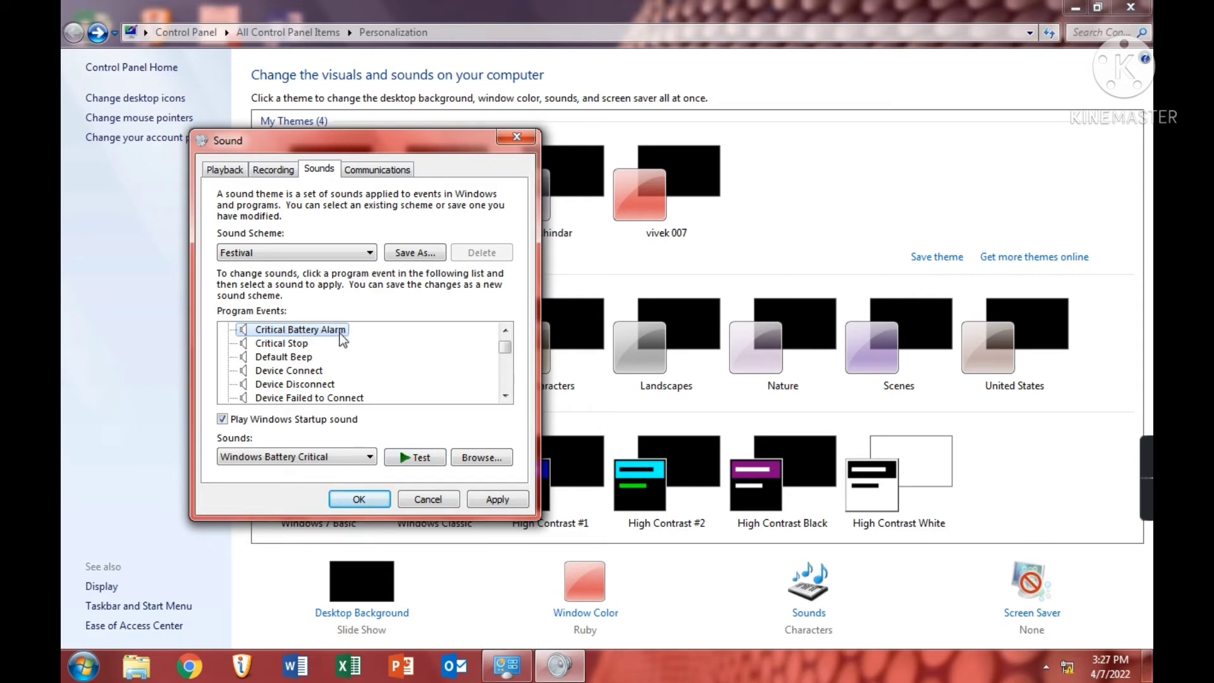
{"action": "left_click", "coordinate": [420, 459]}
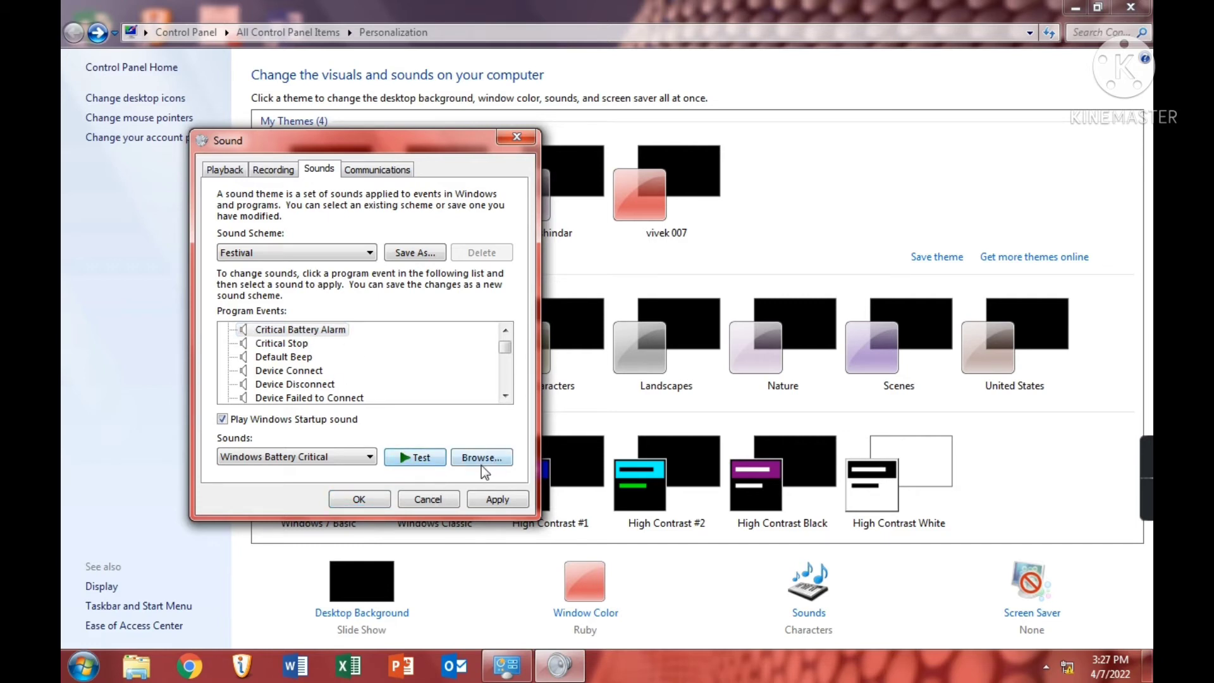
{"action": "left_click", "coordinate": [490, 499]}
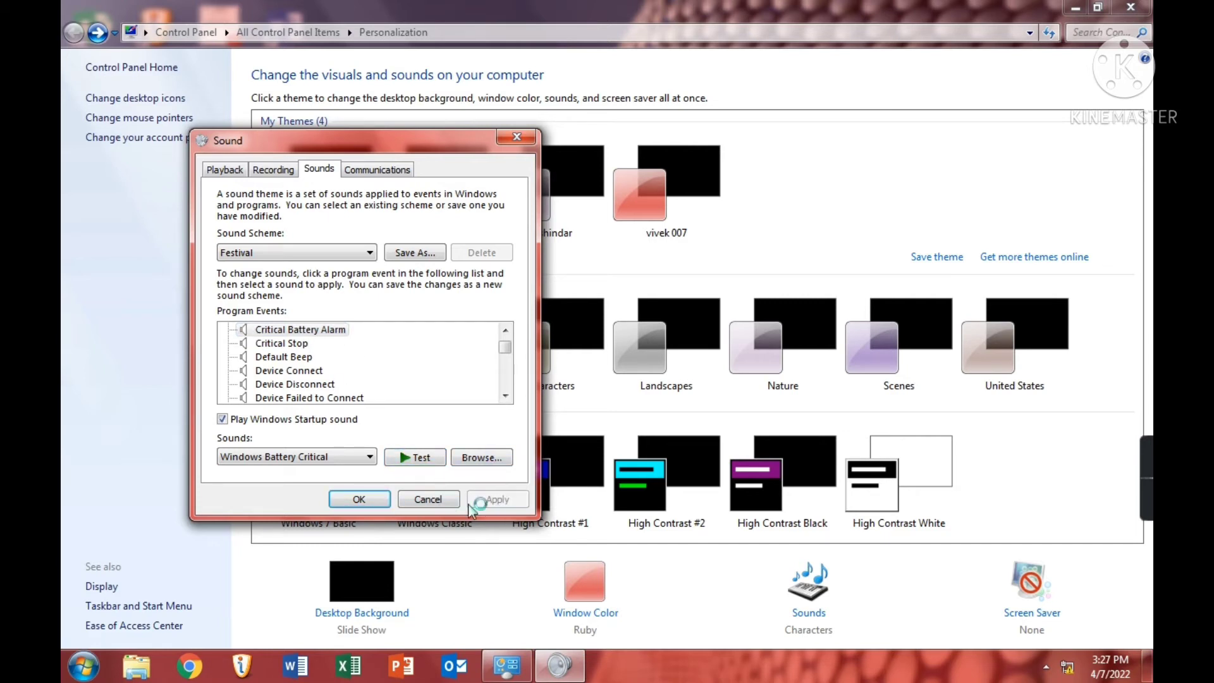
{"action": "left_click", "coordinate": [379, 500]}
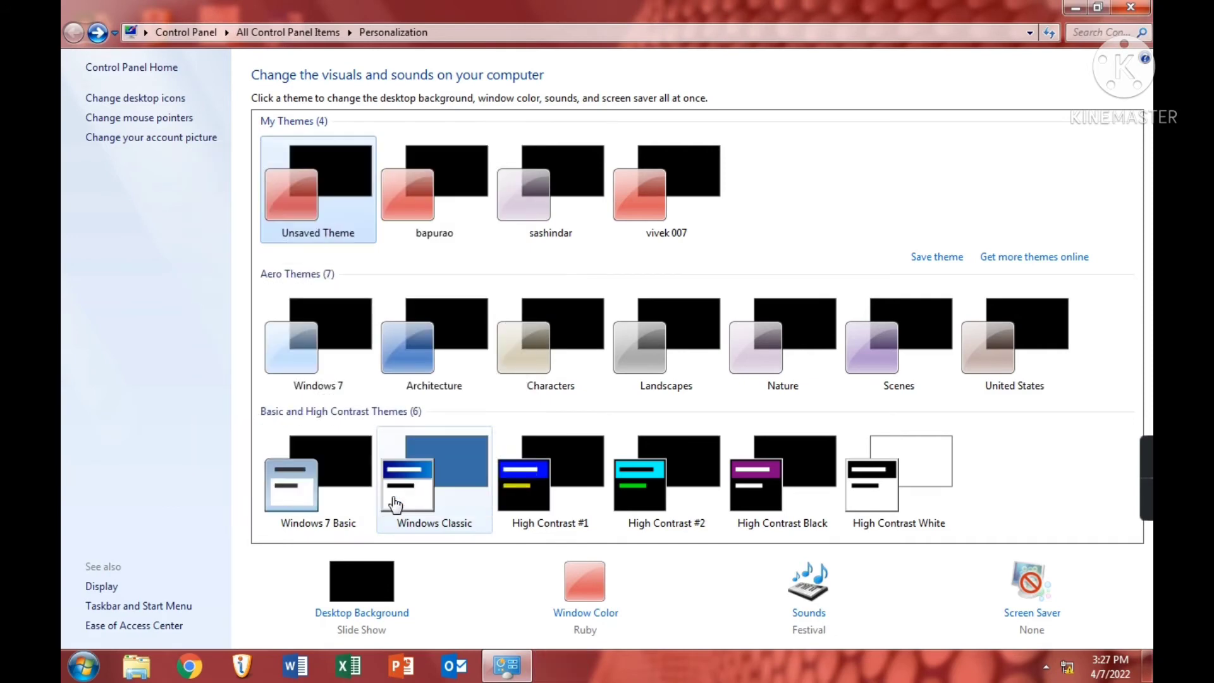
Choose 3D Text as the screen saver in the screen saver settings.
{"action": "left_click", "coordinate": [1044, 622]}
{"action": "left_click", "coordinate": [317, 408]}
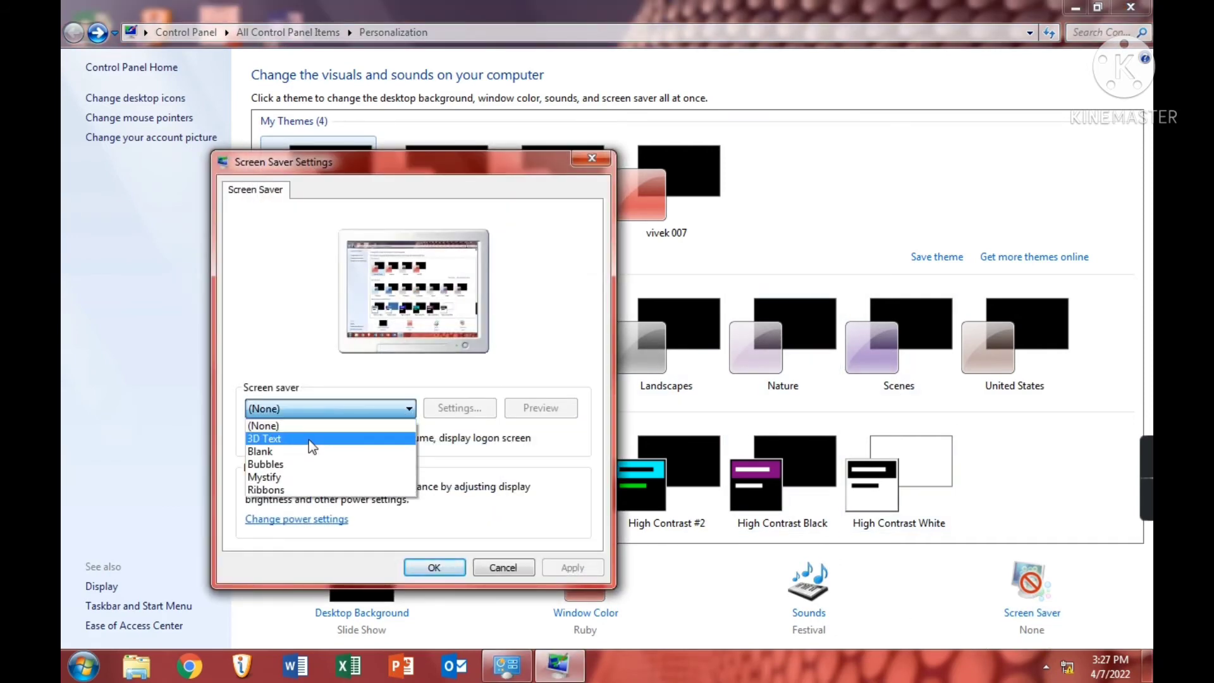
{"action": "left_click", "coordinate": [316, 422]}
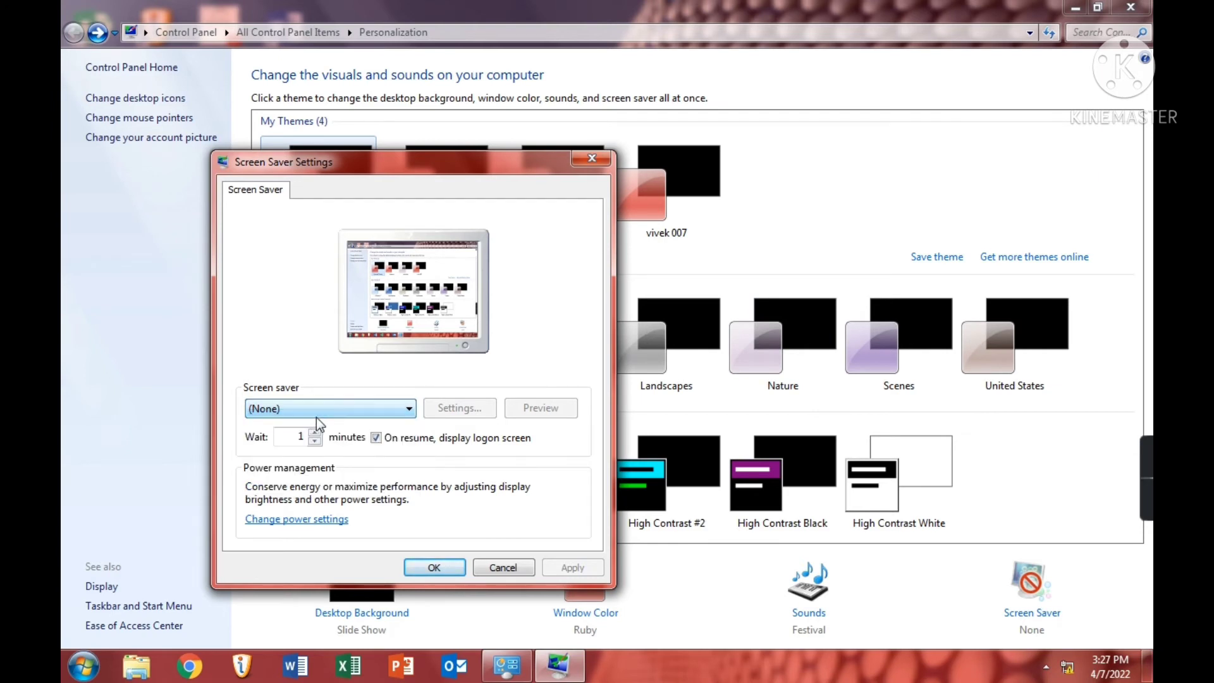
{"action": "left_click", "coordinate": [342, 404]}
{"action": "left_click", "coordinate": [325, 441]}
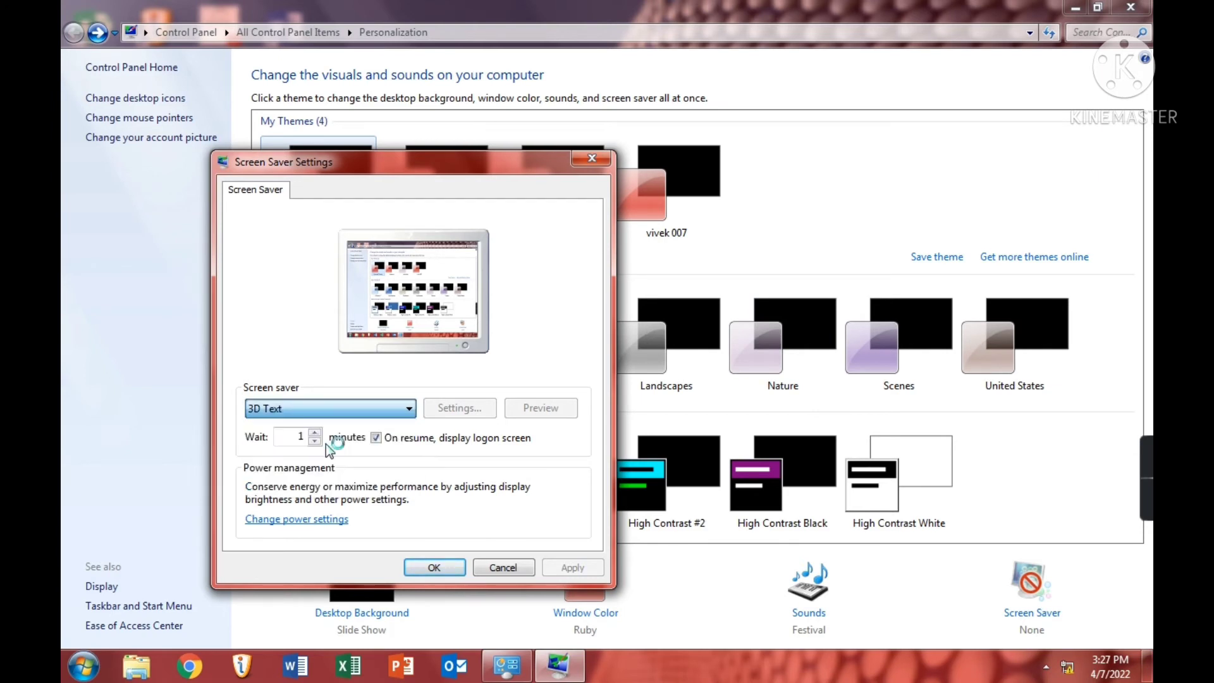
Set the rotation type to Spin in the 3D Text settings, without changing the text or font, and preview the screen saver.
{"action": "left_click", "coordinate": [487, 408]}
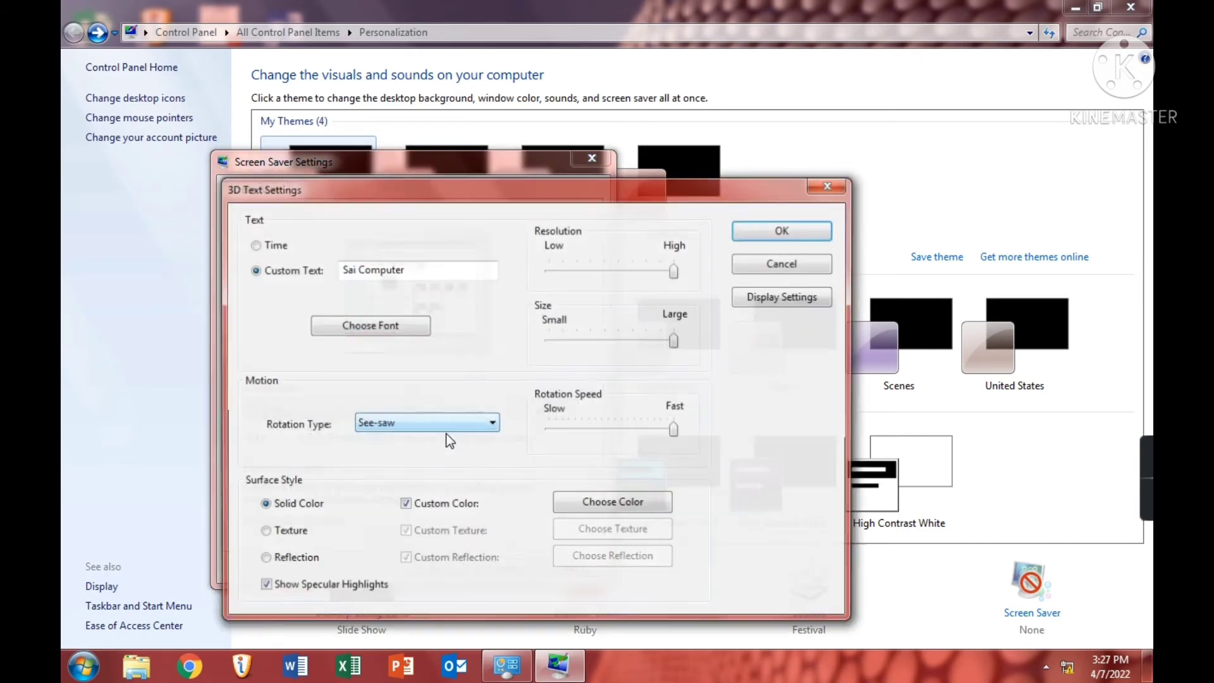
{"action": "left_click_drag", "start_coordinate": [433, 276], "coordinate": [302, 276]}
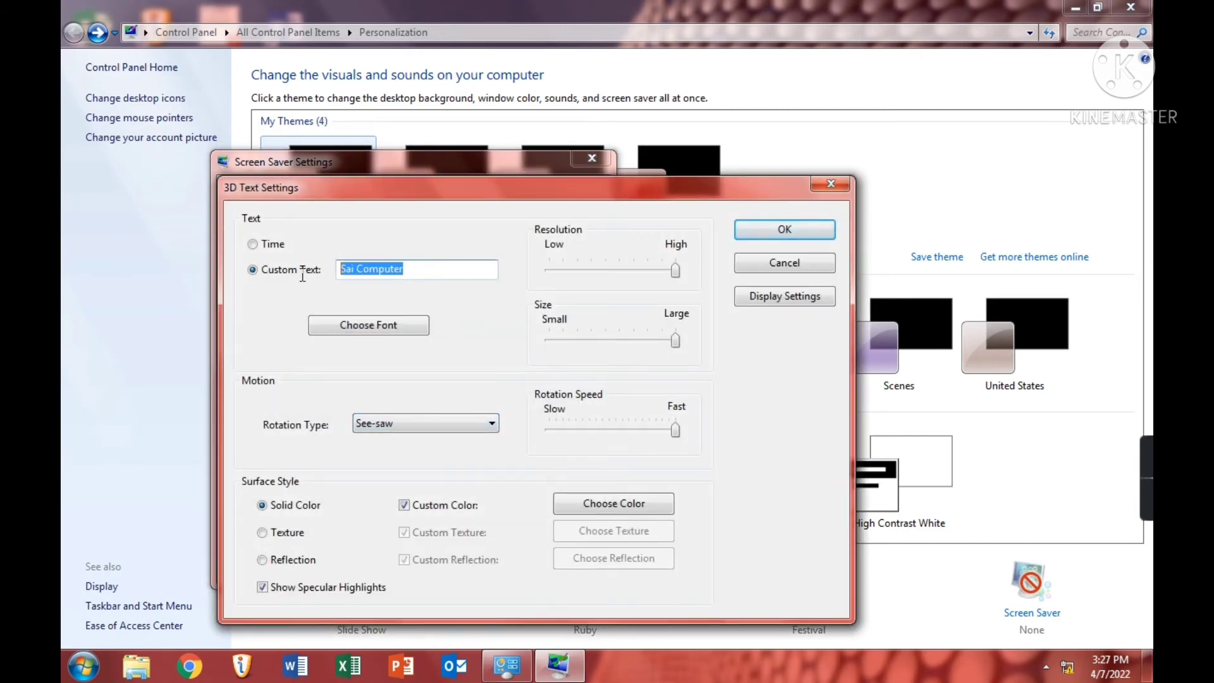
{"action": "double_click", "coordinate": [437, 270]}
{"action": "left_click", "coordinate": [389, 325]}
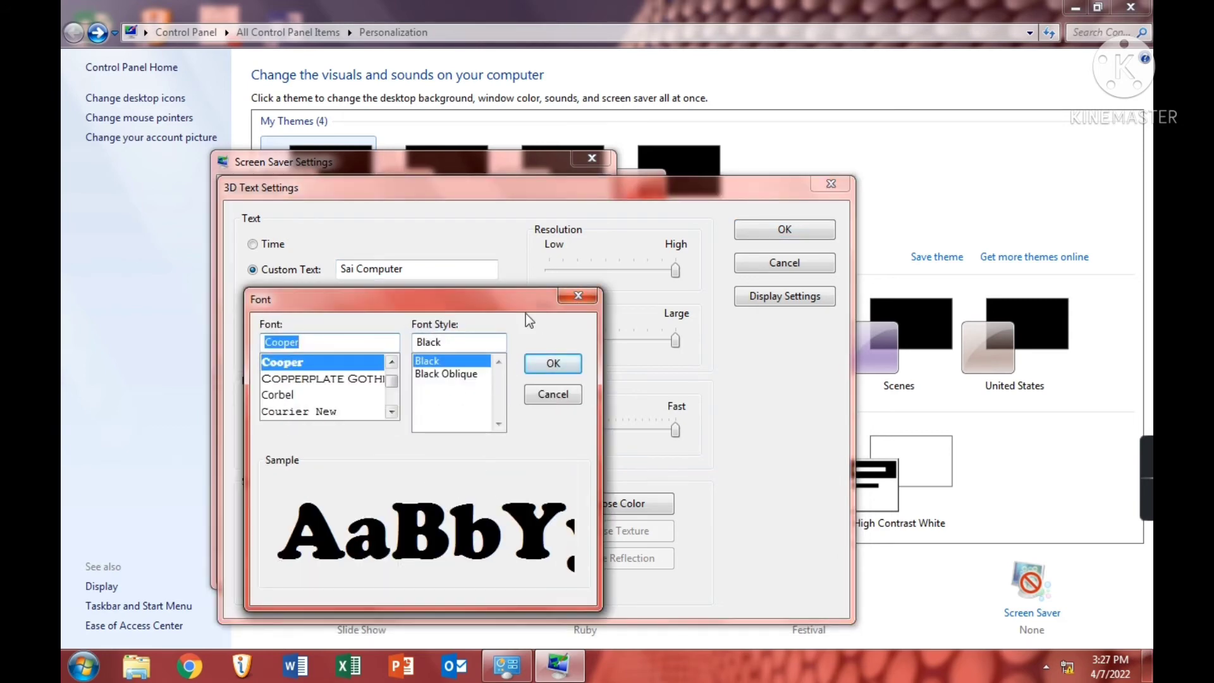
{"action": "left_click", "coordinate": [578, 296]}
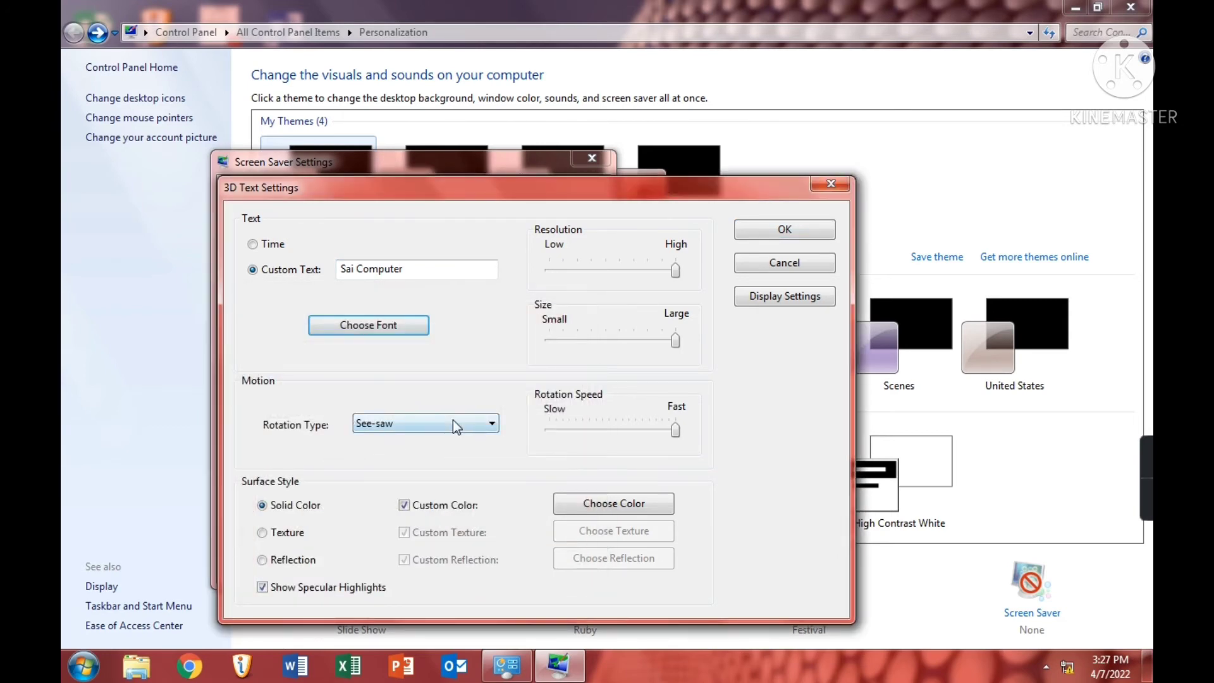
{"action": "left_click", "coordinate": [453, 421]}
{"action": "left_click", "coordinate": [418, 450]}
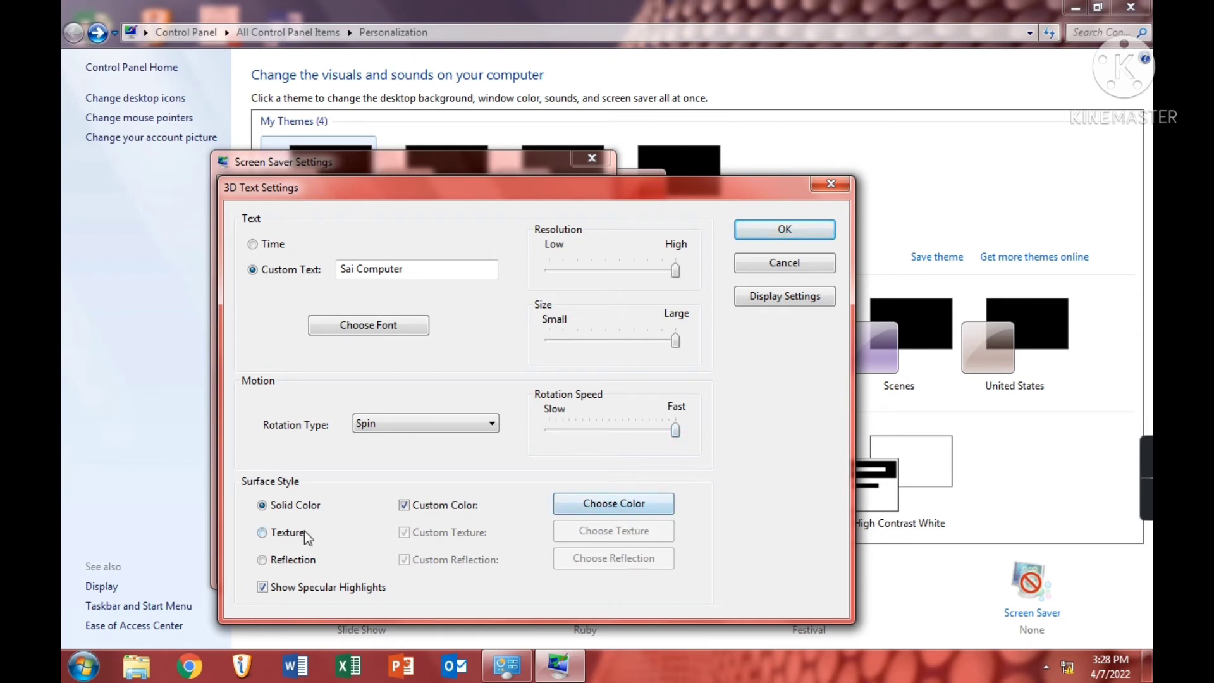
{"action": "left_click", "coordinate": [811, 229]}
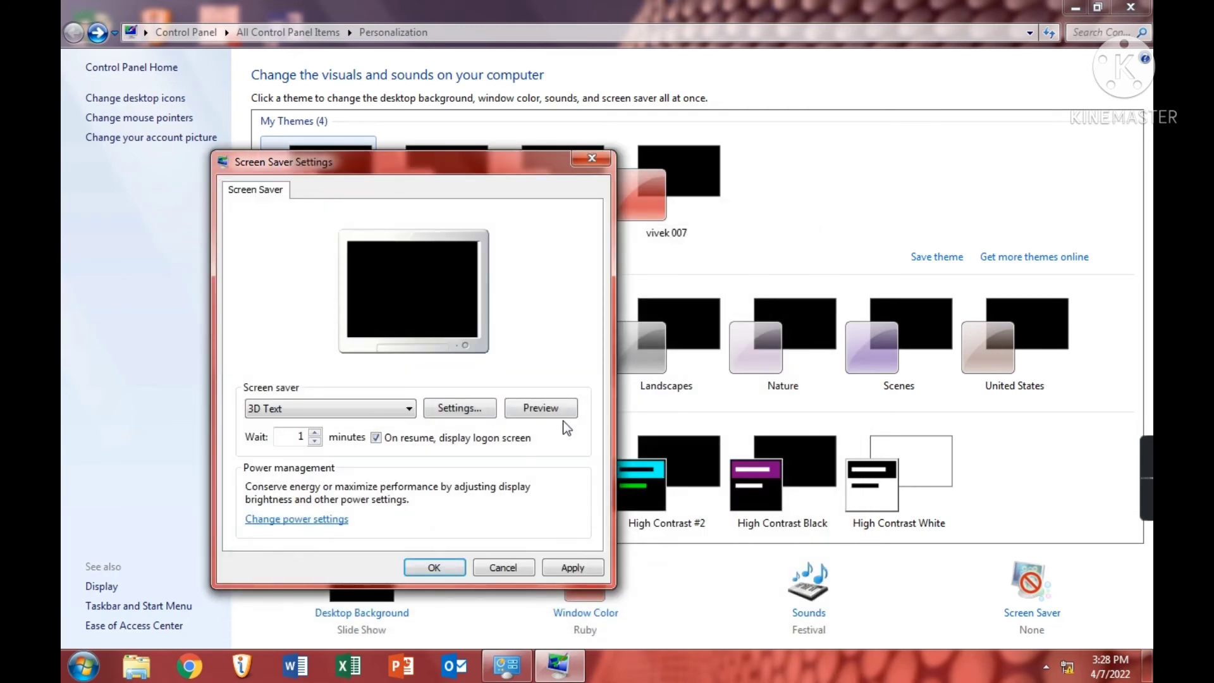
{"action": "left_click", "coordinate": [554, 410]}
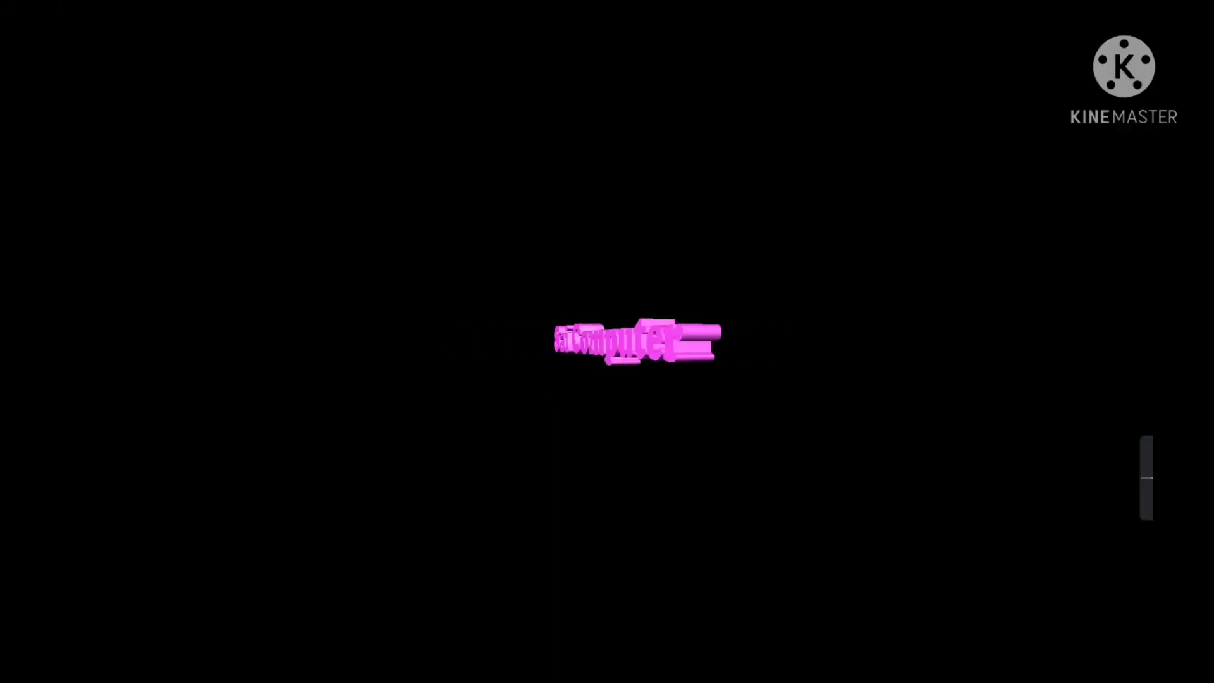
Choose Blank as the screen saver and preview it full screen.
{"action": "mouse_move", "coordinate": [533, 407]}
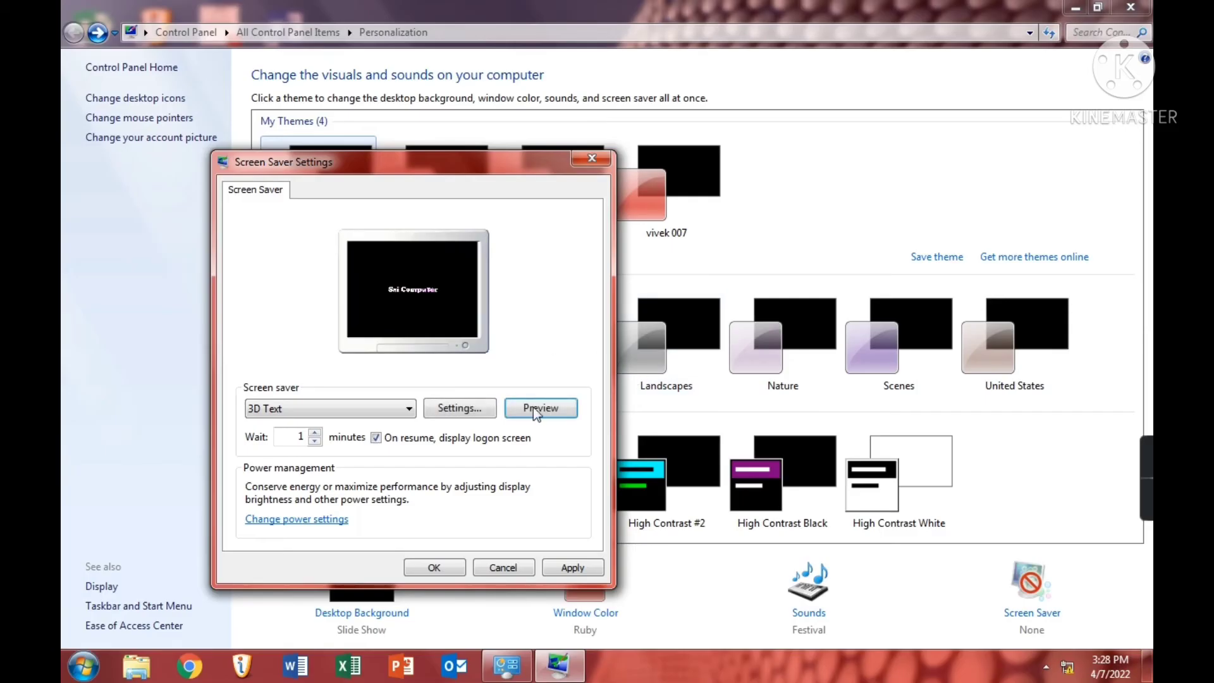
{"action": "left_click", "coordinate": [344, 409]}
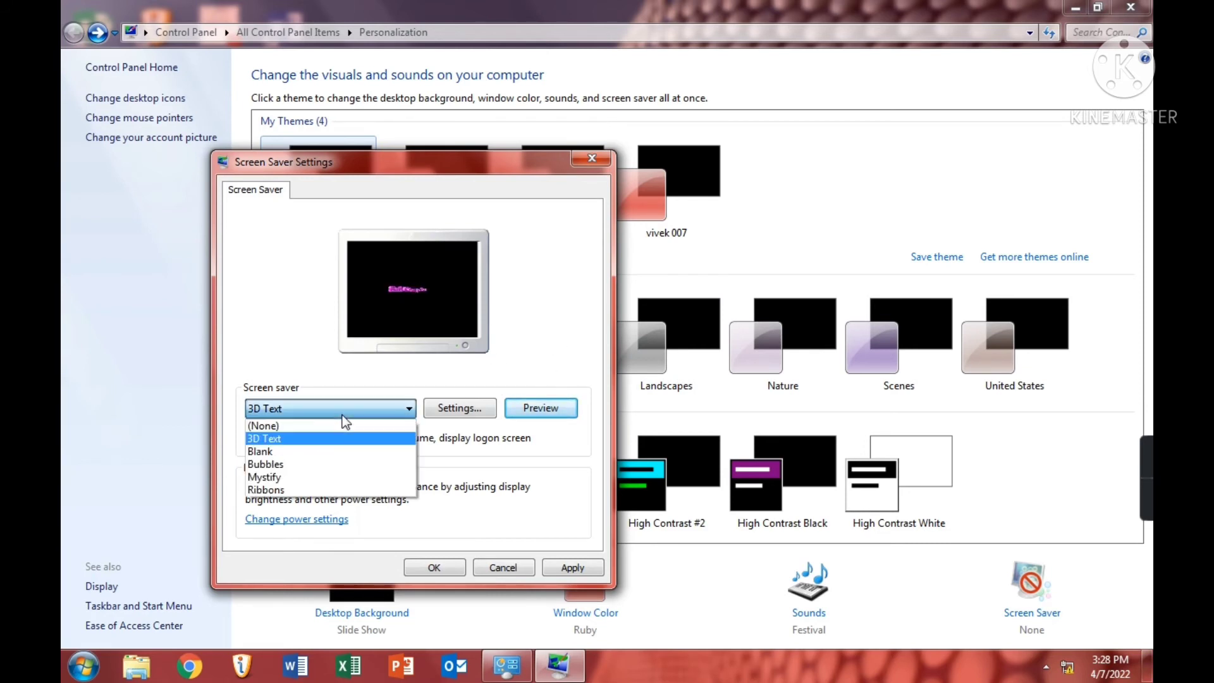
{"action": "left_click", "coordinate": [347, 452]}
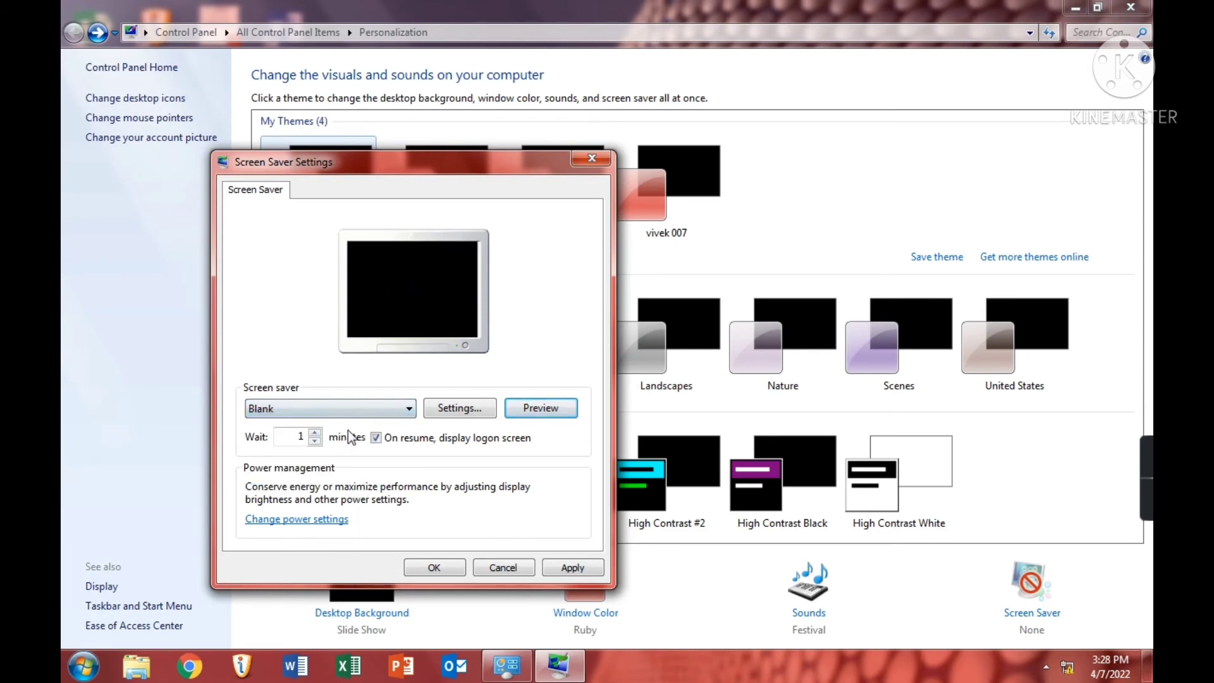
{"action": "left_click", "coordinate": [540, 408]}
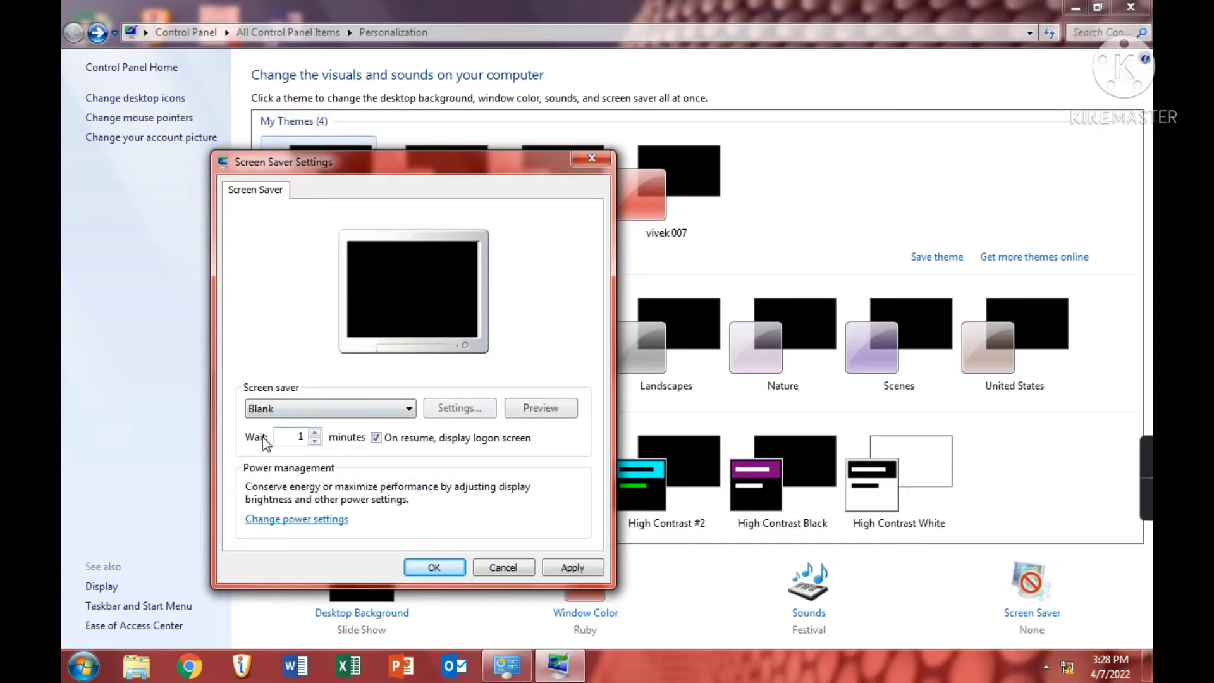
Choose Ribbons as the screen saver, preview it full screen, and apply and confirm the settings.
{"action": "left_click", "coordinate": [310, 409]}
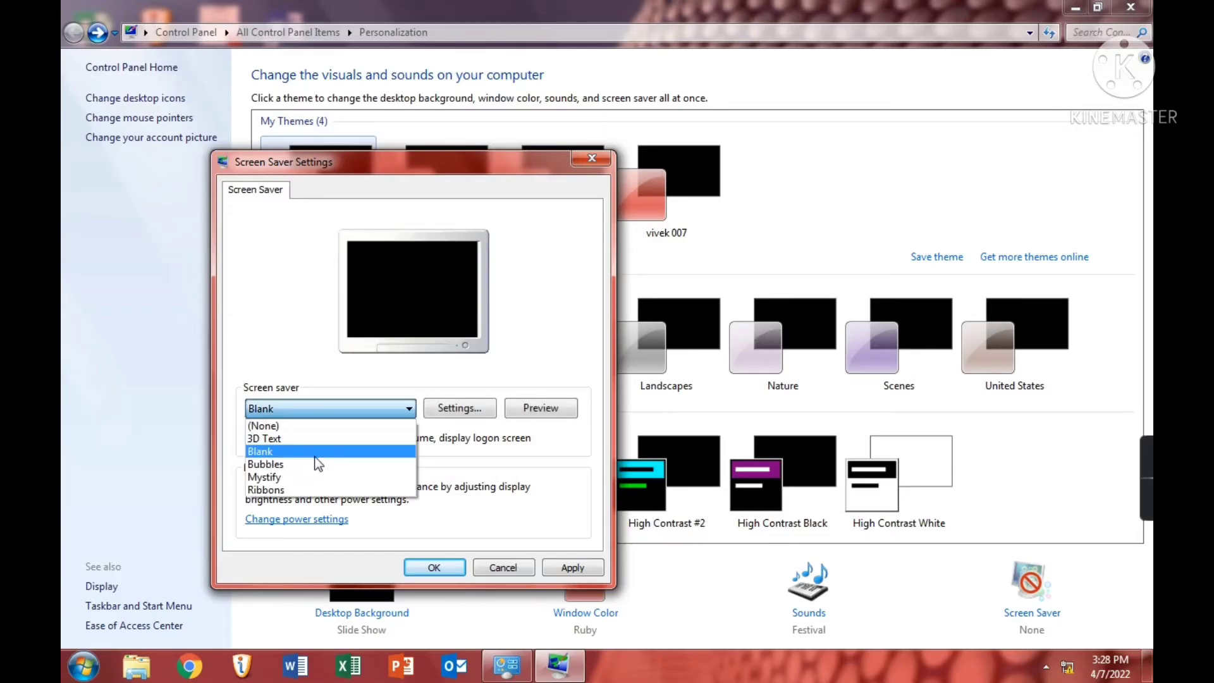
{"action": "left_click", "coordinate": [316, 491]}
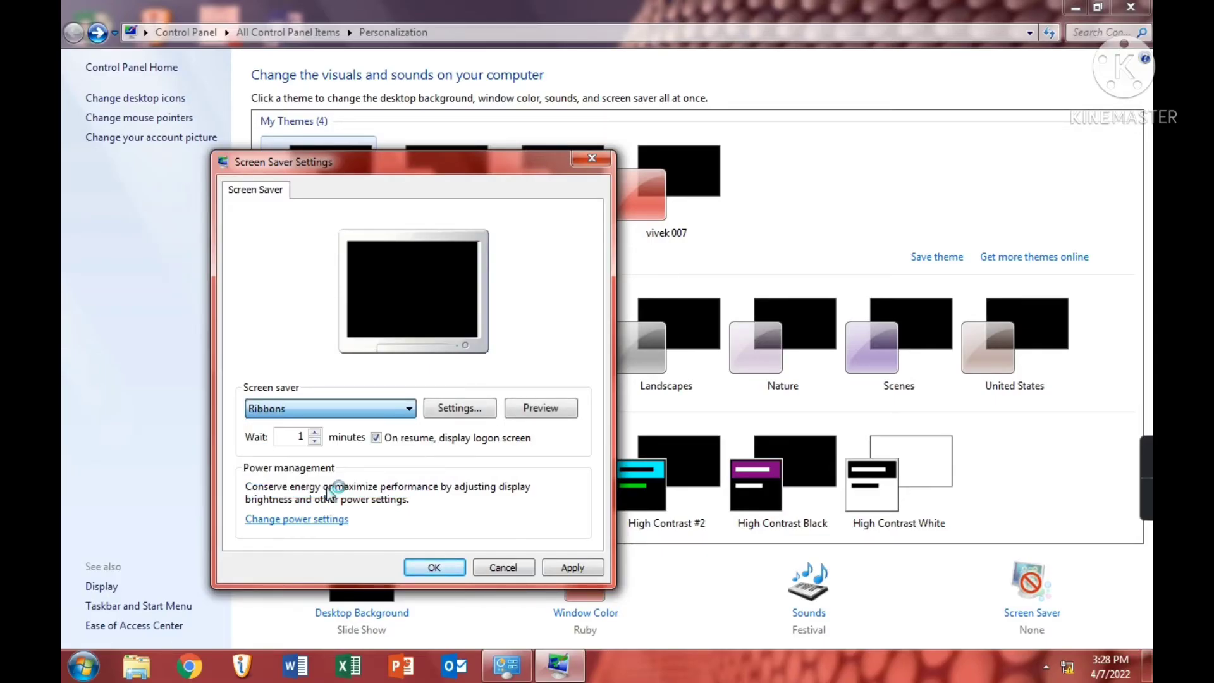
{"action": "left_click", "coordinate": [553, 407]}
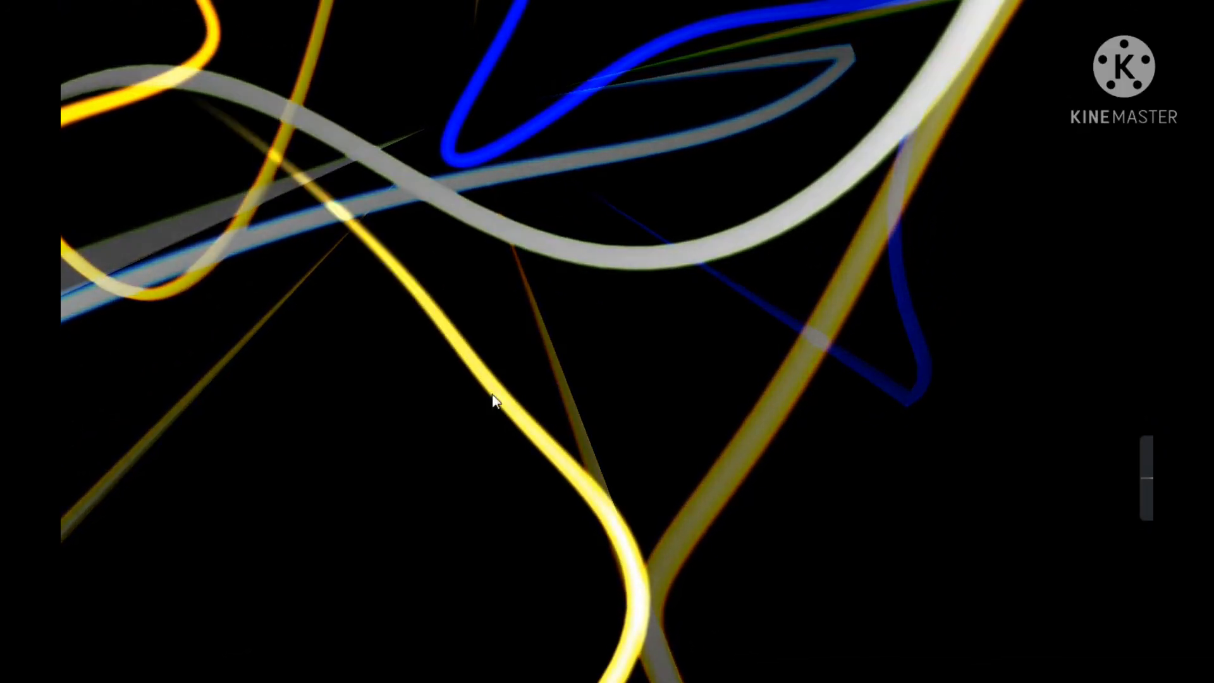
{"action": "mouse_move", "coordinate": [451, 415]}
{"action": "left_click", "coordinate": [574, 570]}
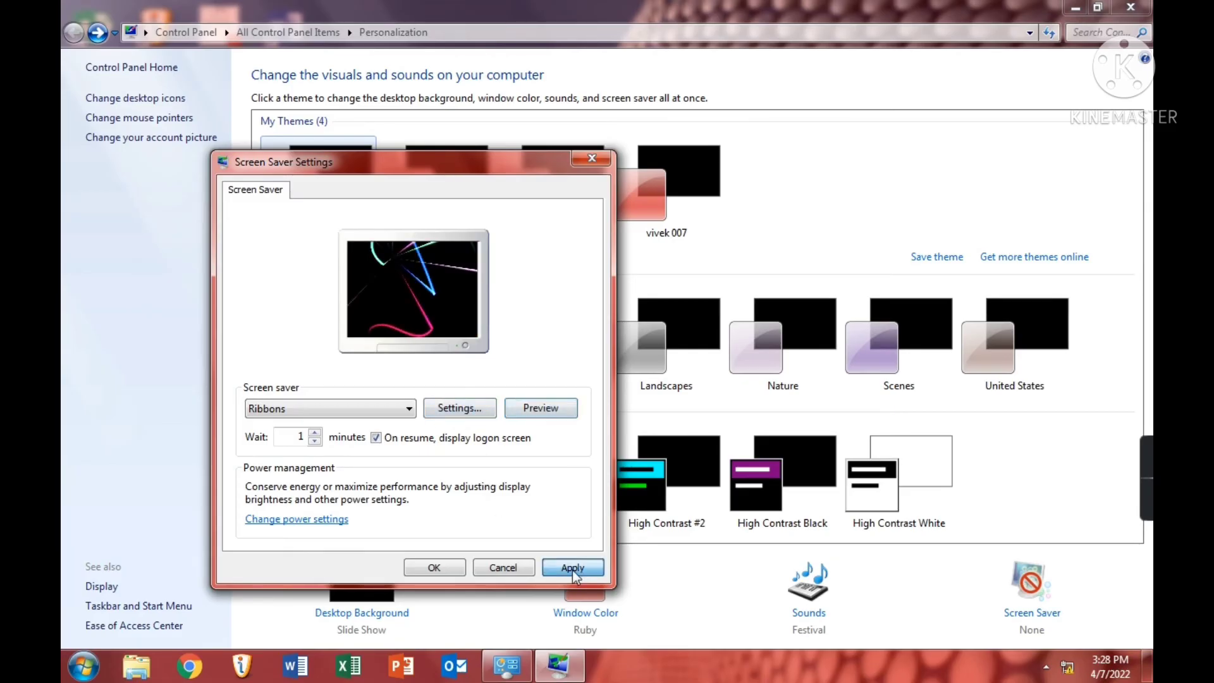
{"action": "left_click", "coordinate": [455, 565]}
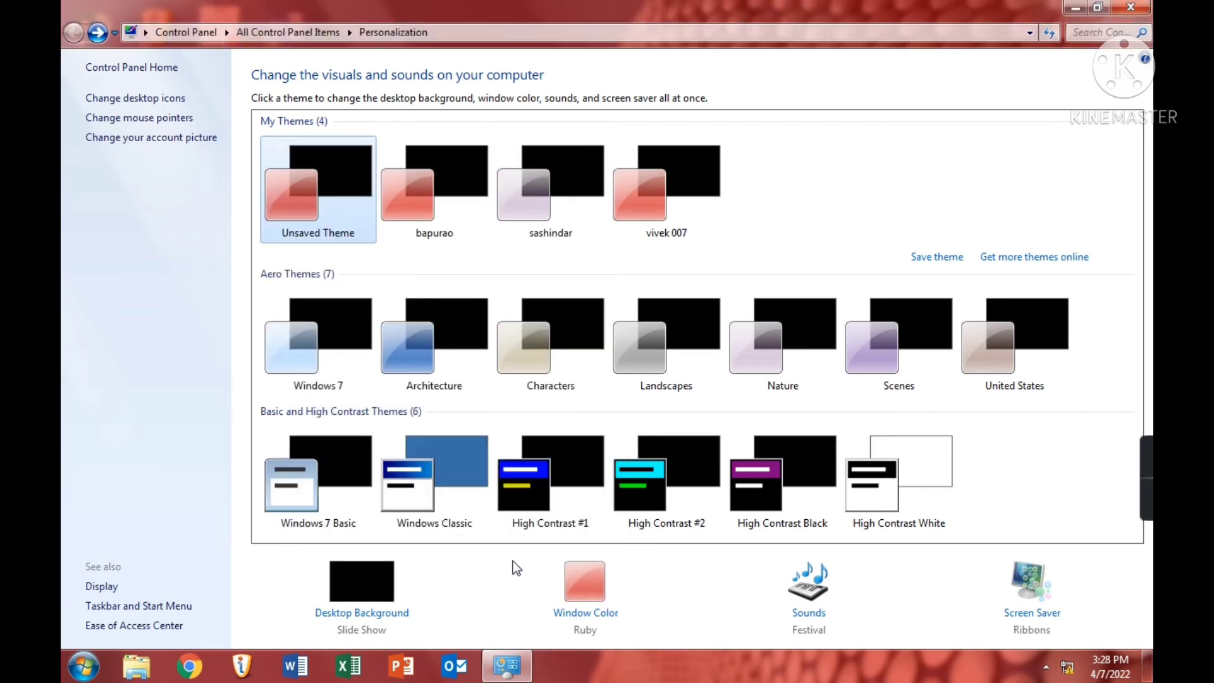
Reopen the screen saver settings, check the wait time and confirm the dialog.
{"action": "left_click", "coordinate": [1027, 612]}
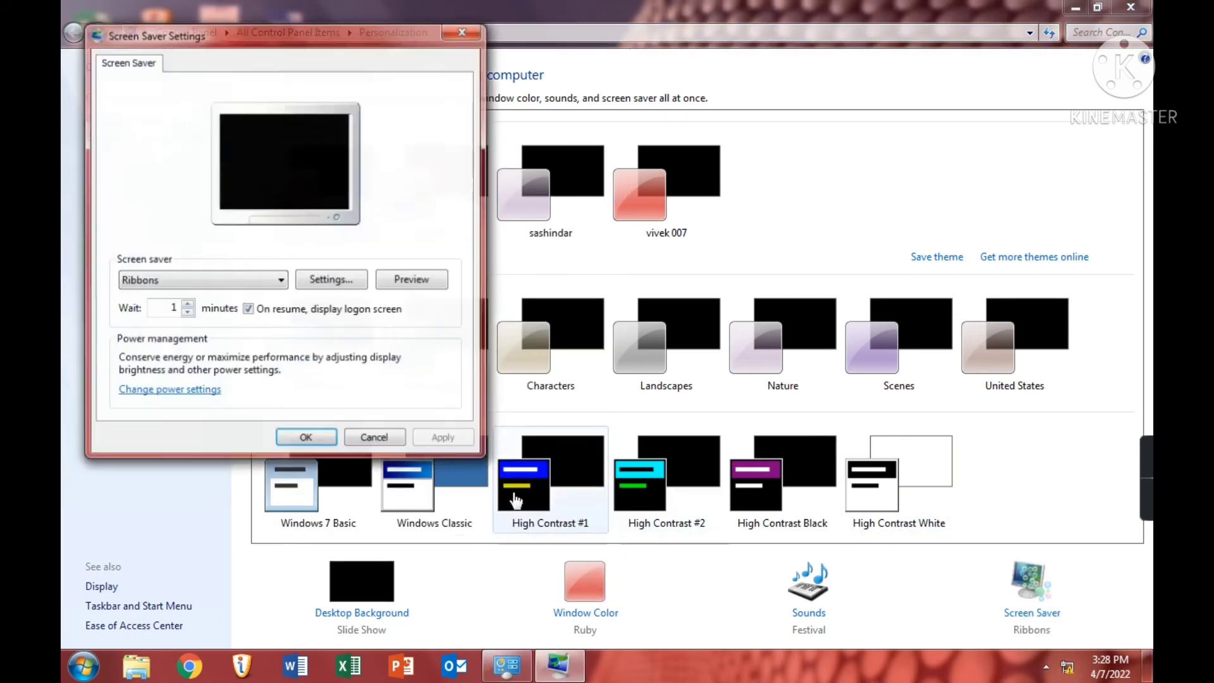
{"action": "left_click", "coordinate": [187, 313]}
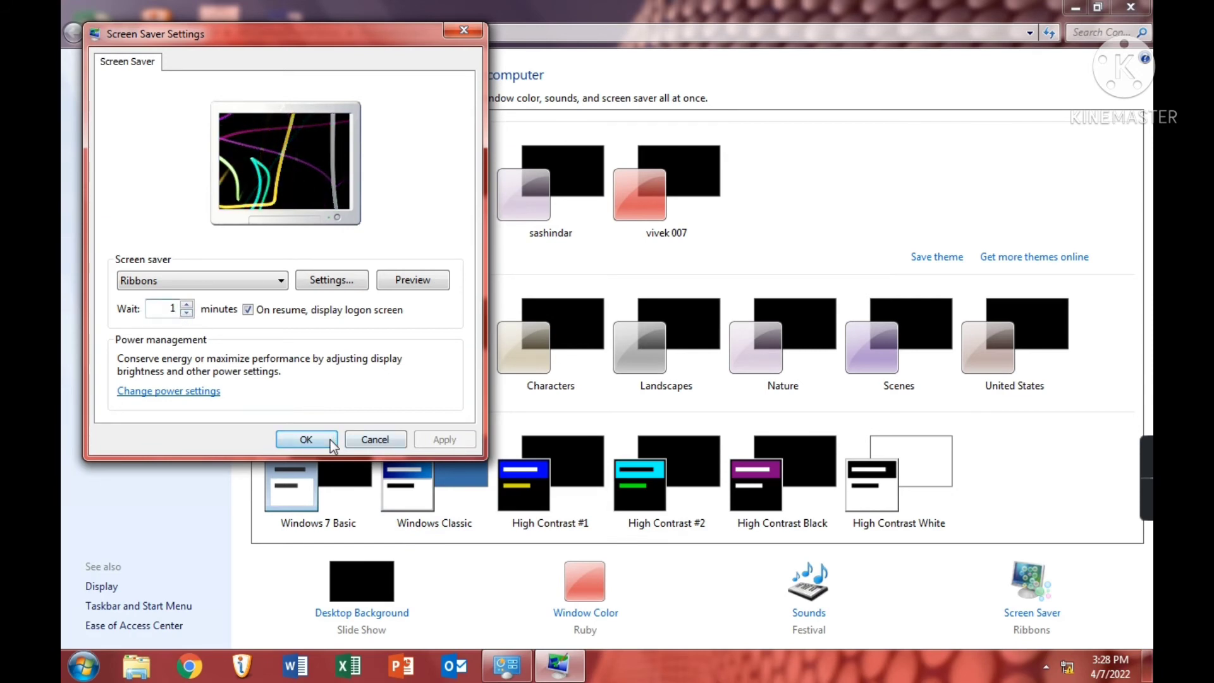
{"action": "left_click", "coordinate": [306, 438]}
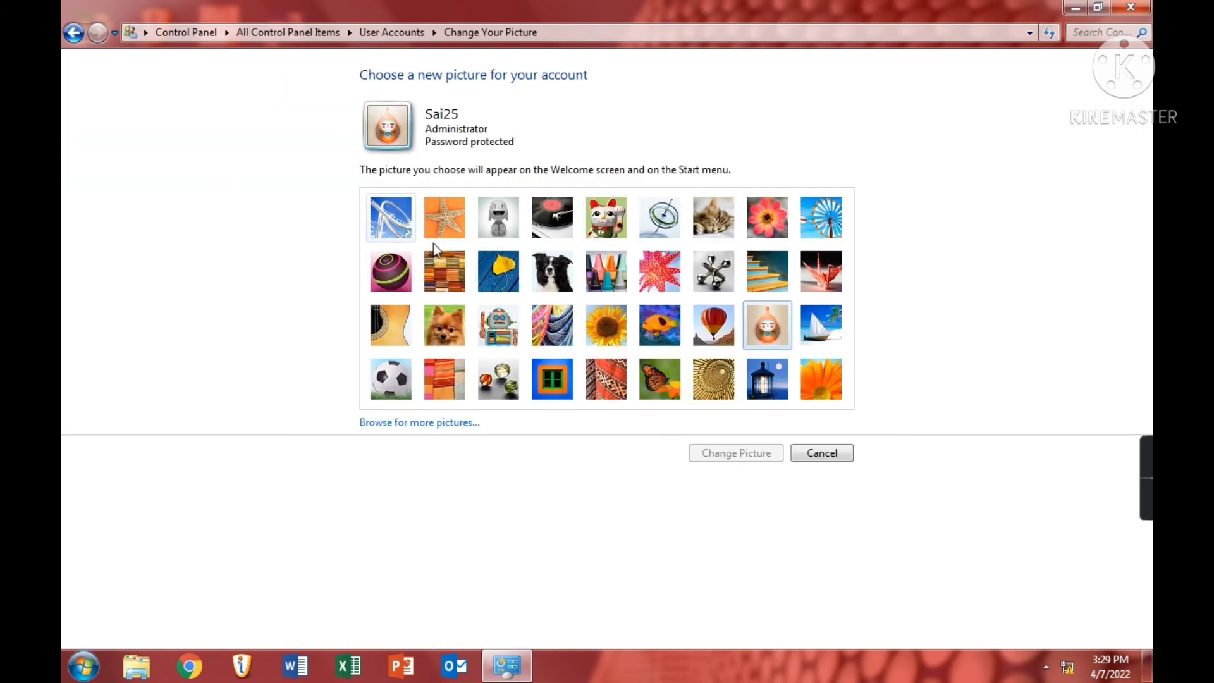
Change the user account picture to the white lucky cat figurine.
{"action": "left_click", "coordinate": [782, 228]}
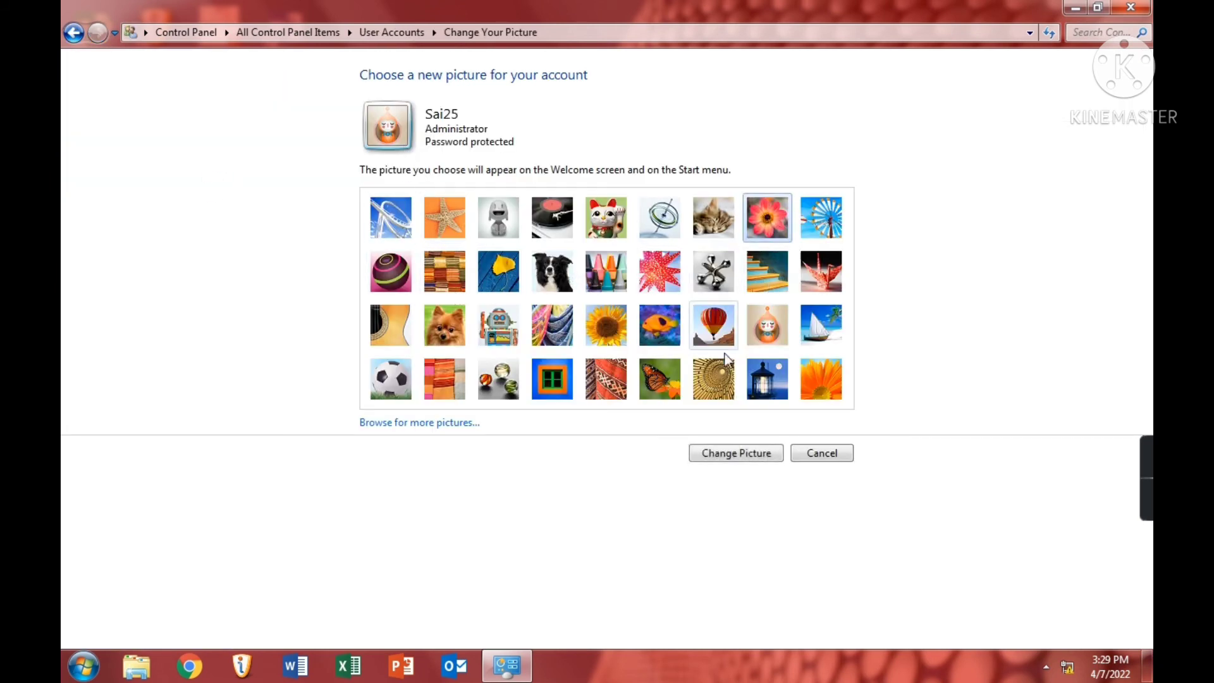
{"action": "left_click", "coordinate": [608, 231]}
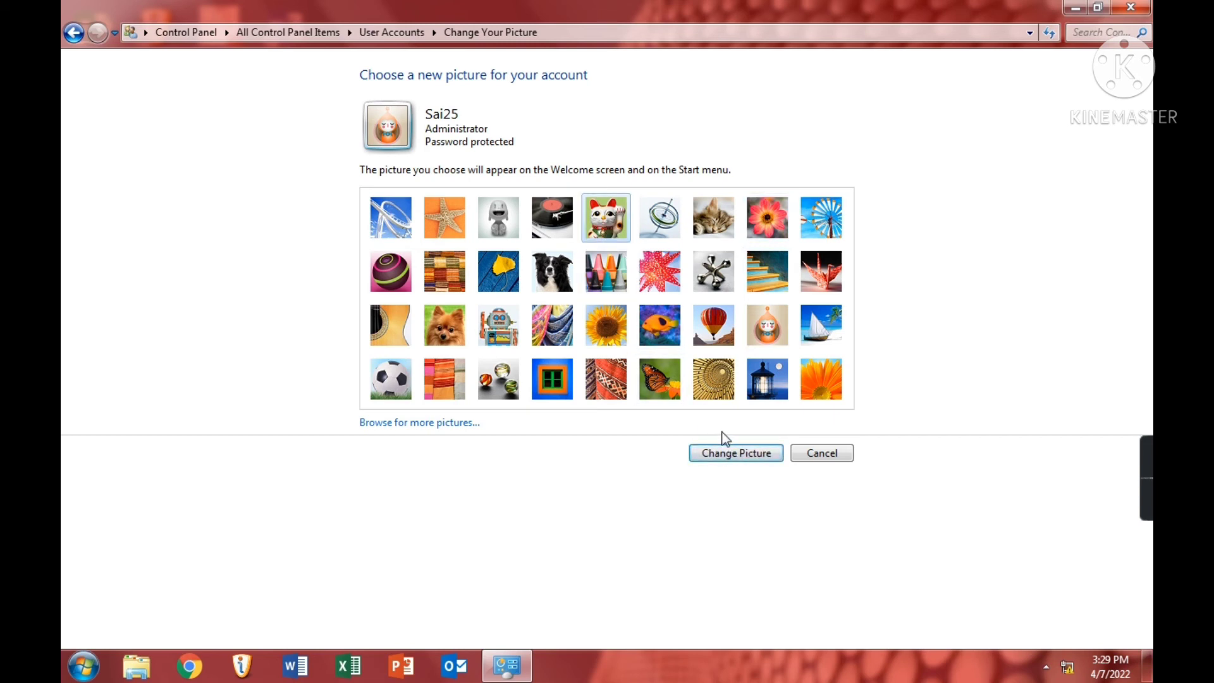
{"action": "left_click", "coordinate": [736, 452]}
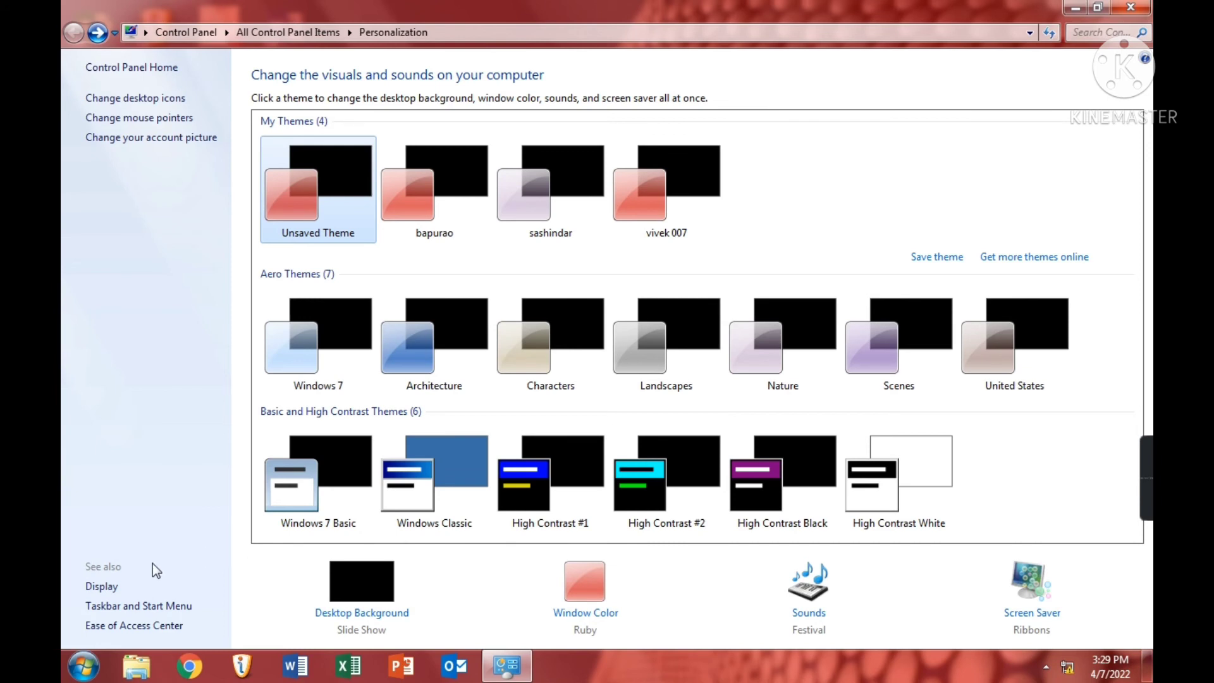
Apply the Medium - 125% display text size, postponing the log-off, and restore and apply Smaller - 100% (default).
{"action": "left_click", "coordinate": [102, 587]}
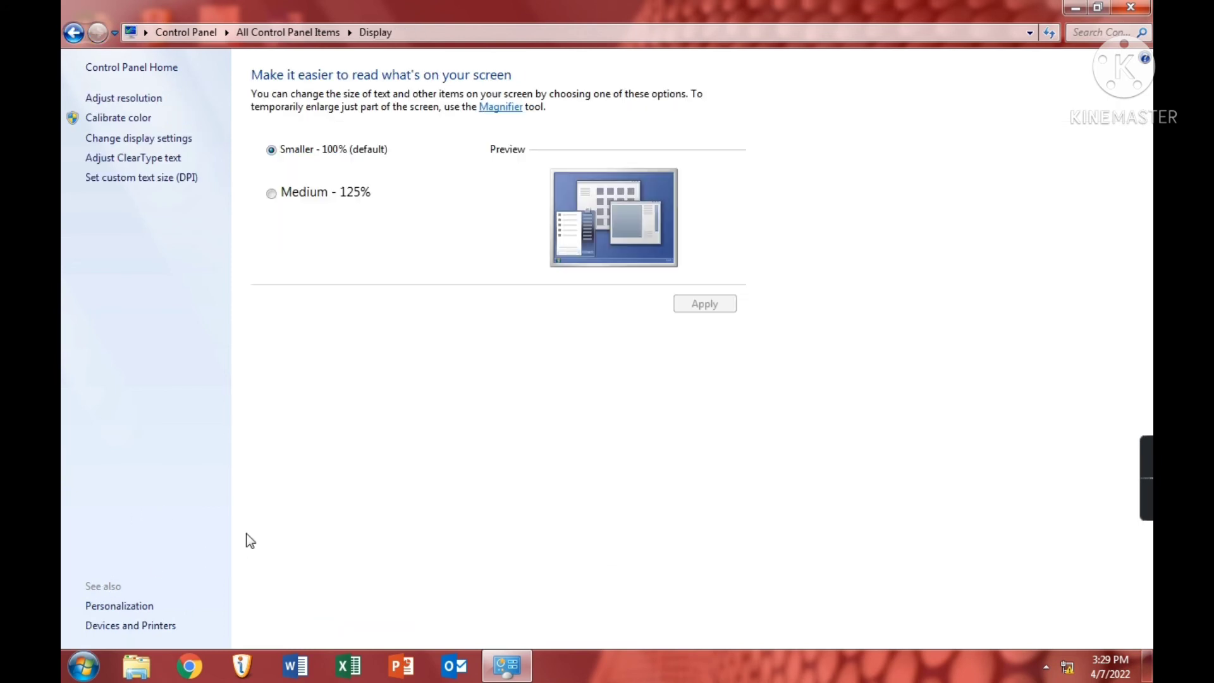
{"action": "left_click", "coordinate": [328, 198]}
{"action": "left_click", "coordinate": [726, 306]}
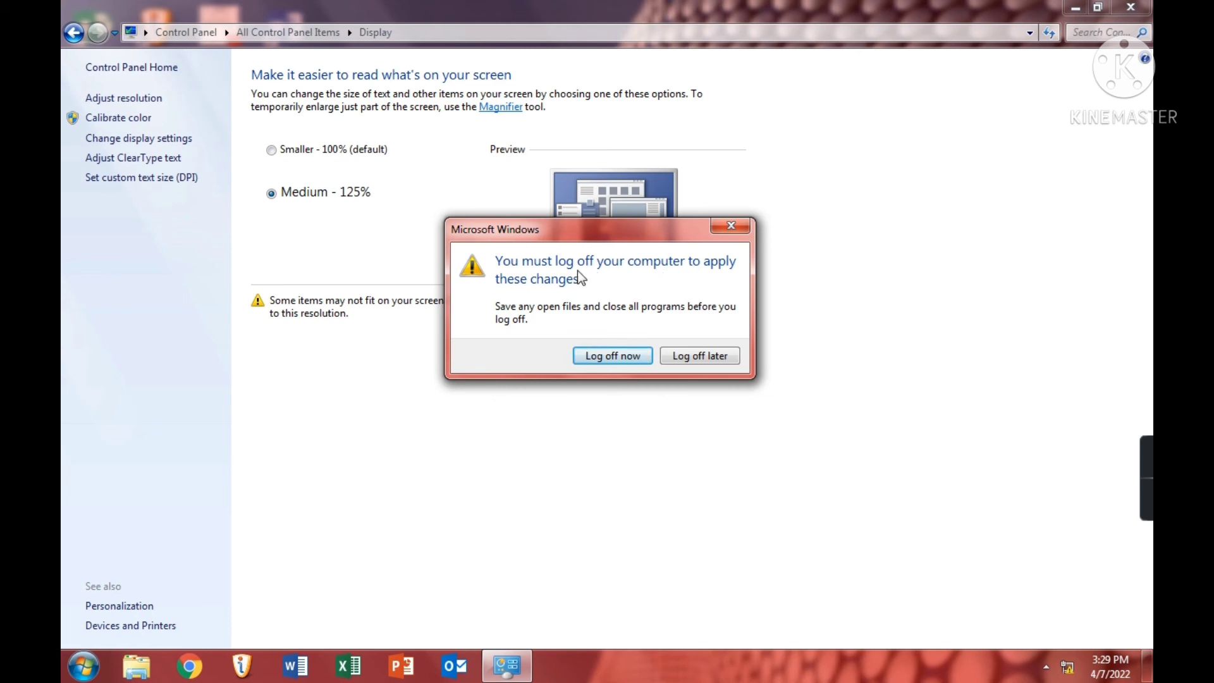
{"action": "left_click", "coordinate": [721, 360]}
{"action": "left_click", "coordinate": [302, 155]}
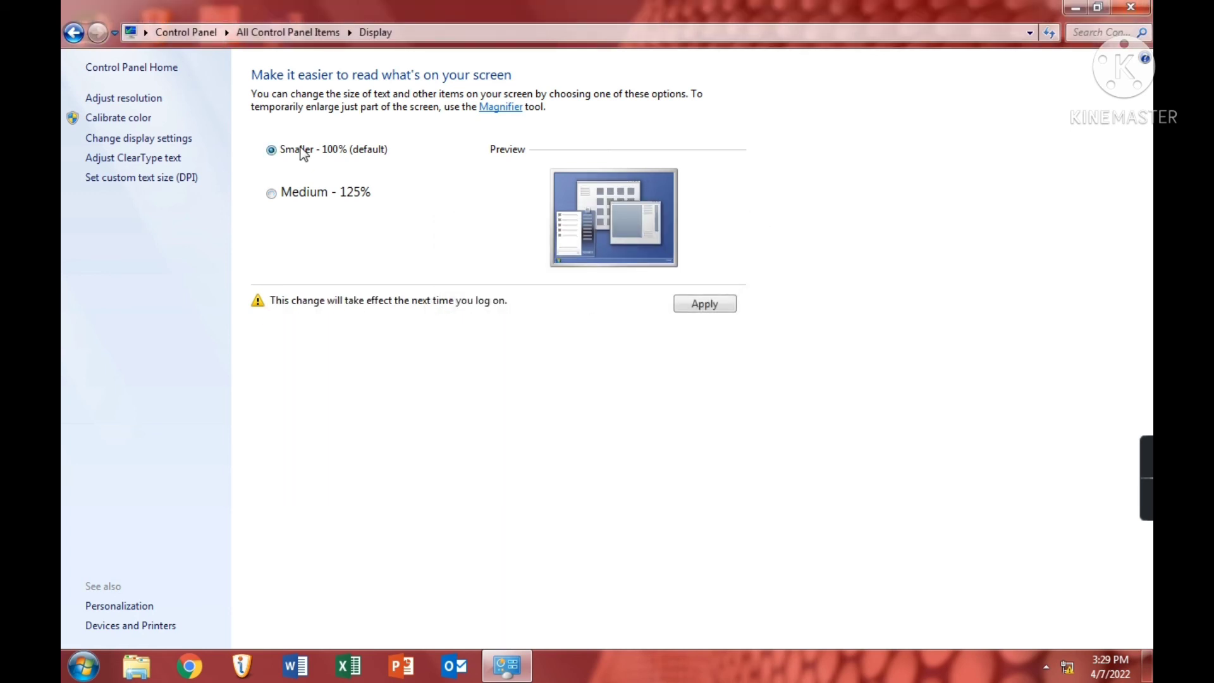
{"action": "left_click", "coordinate": [708, 307]}
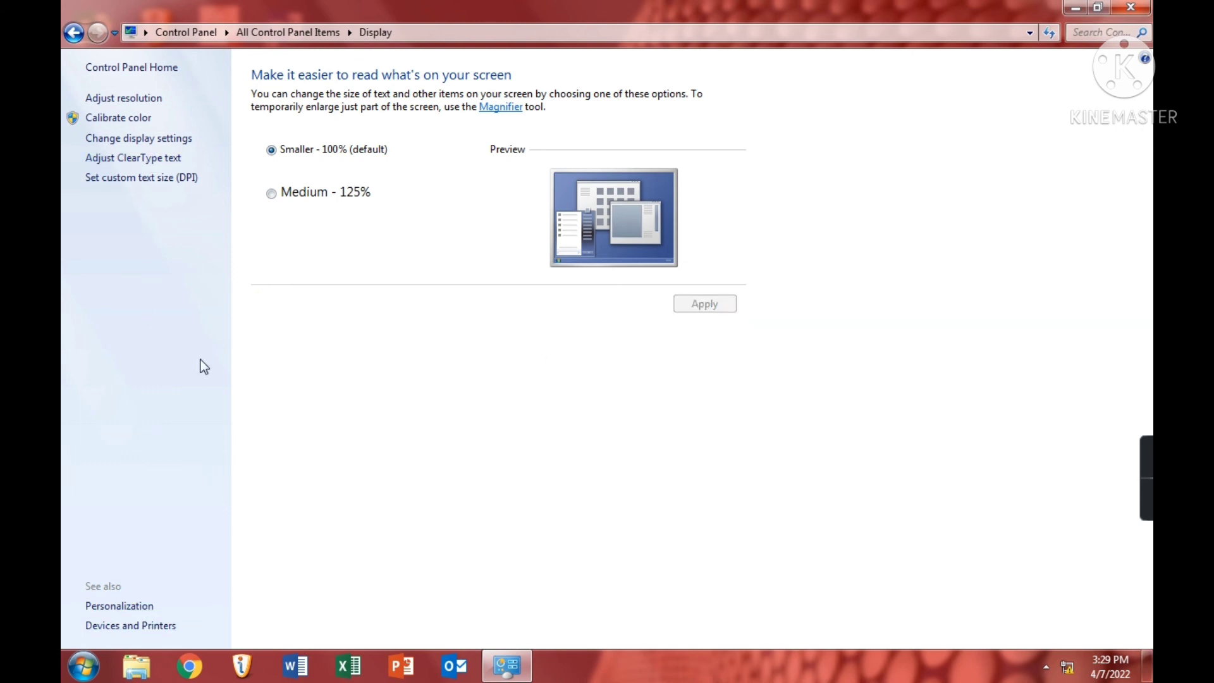
View the connected devices and printers in Devices and Printers, and close the window.
{"action": "left_click", "coordinate": [162, 630]}
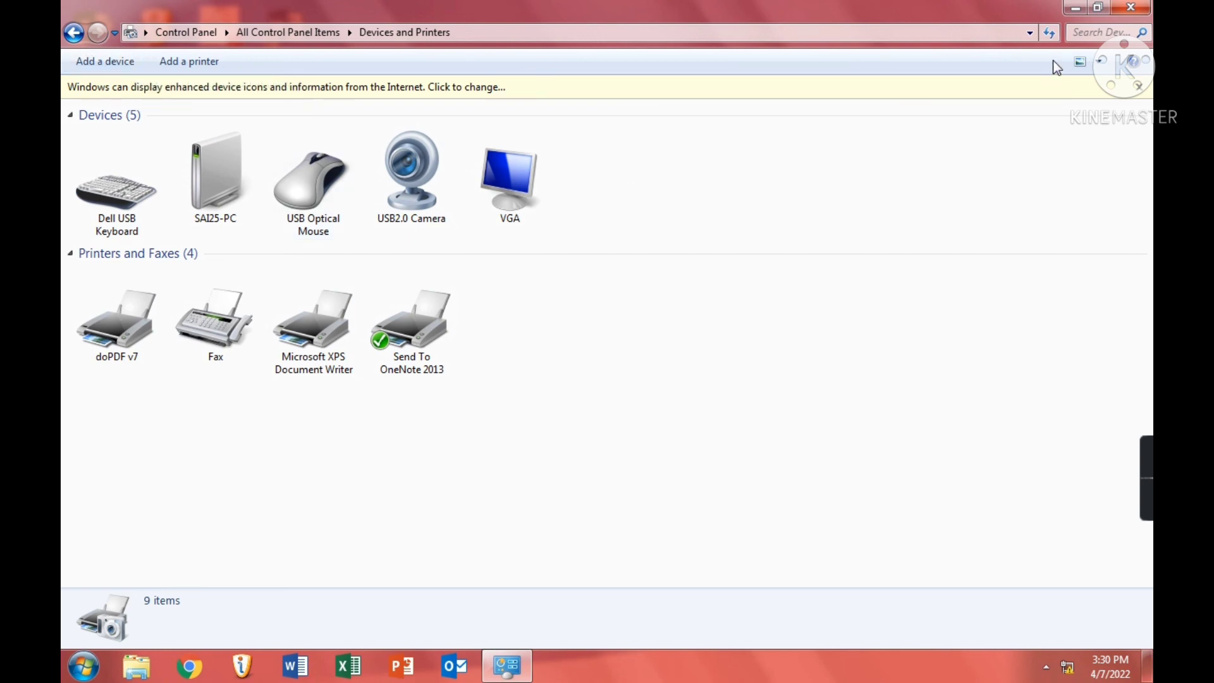
{"action": "left_click", "coordinate": [1130, 7]}
Refresh the desktop several times in a row.
{"action": "right_click", "coordinate": [577, 186]}
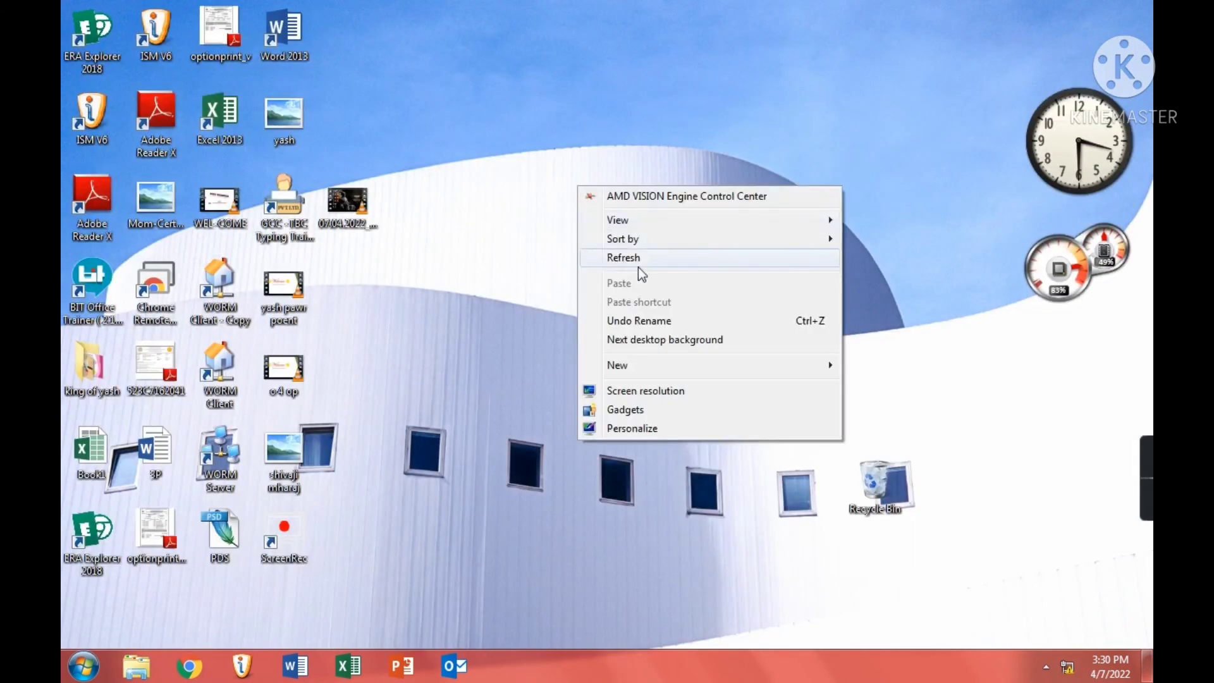
{"action": "right_click", "coordinate": [642, 266]}
{"action": "left_click", "coordinate": [663, 346]}
{"action": "right_click", "coordinate": [527, 213]}
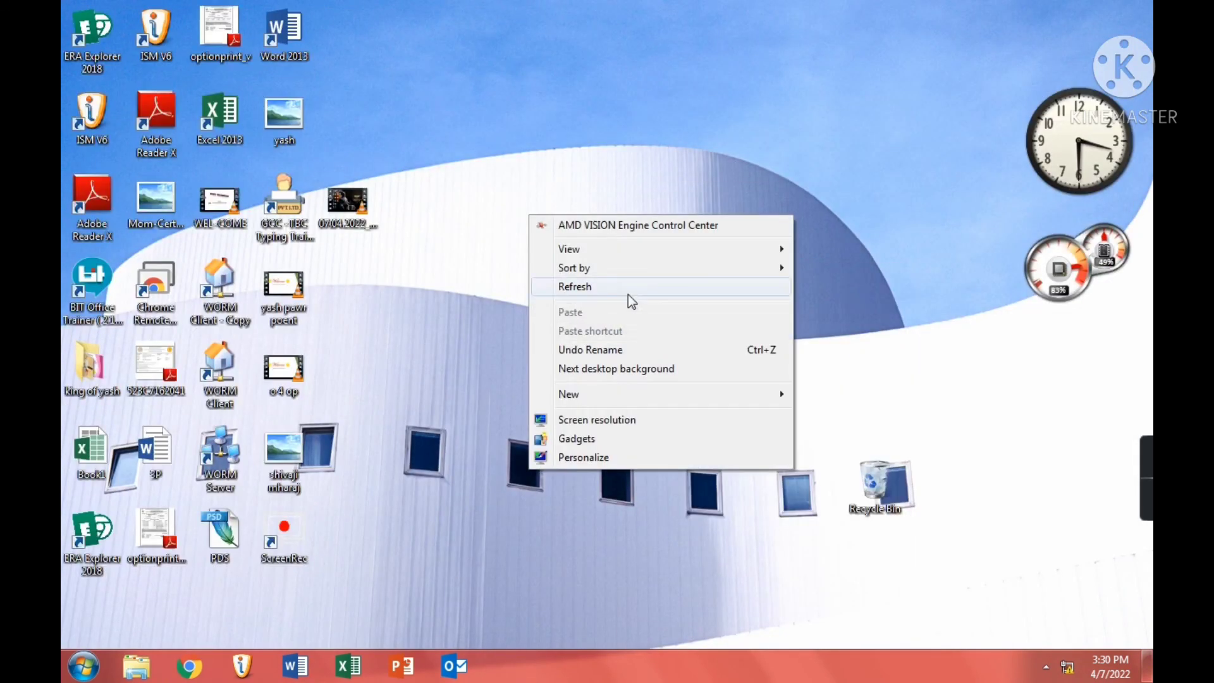
{"action": "right_click", "coordinate": [628, 294]}
{"action": "left_click", "coordinate": [682, 365]}
{"action": "right_click", "coordinate": [569, 262]}
{"action": "left_click", "coordinate": [623, 333]}
{"action": "right_click", "coordinate": [610, 319]}
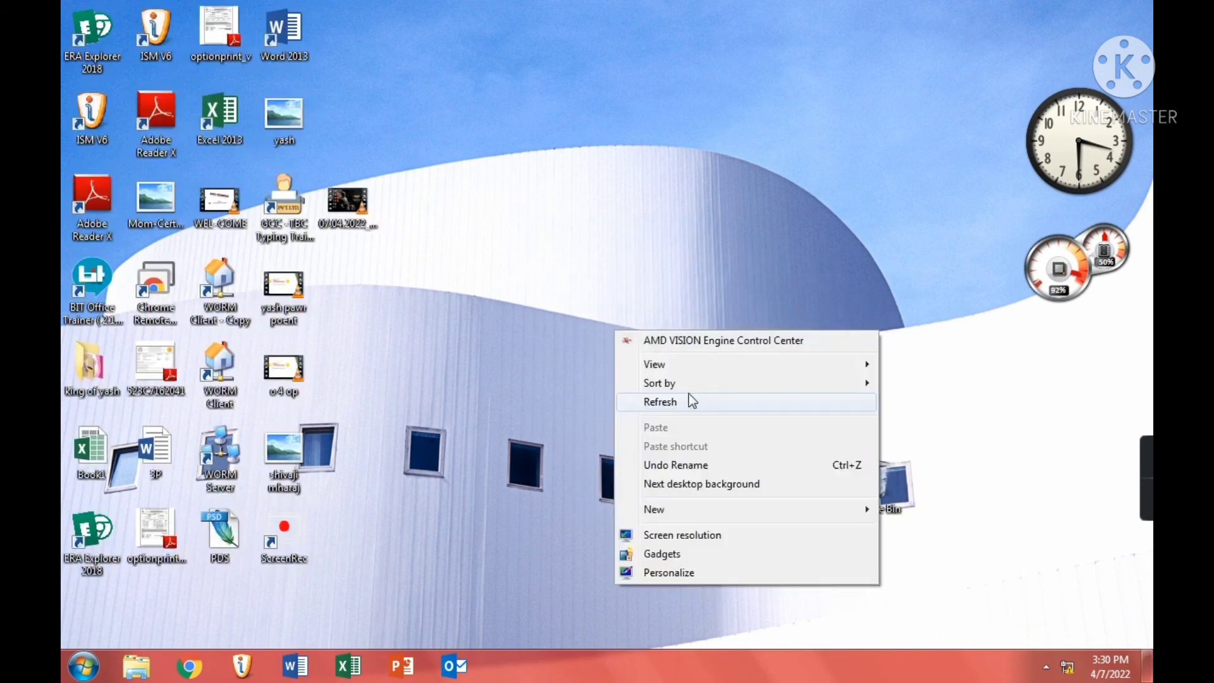
{"action": "left_click", "coordinate": [688, 393]}
{"action": "right_click", "coordinate": [539, 313]}
{"action": "left_click", "coordinate": [604, 387]}
{"action": "right_click", "coordinate": [605, 387]}
{"action": "left_click", "coordinate": [640, 455]}
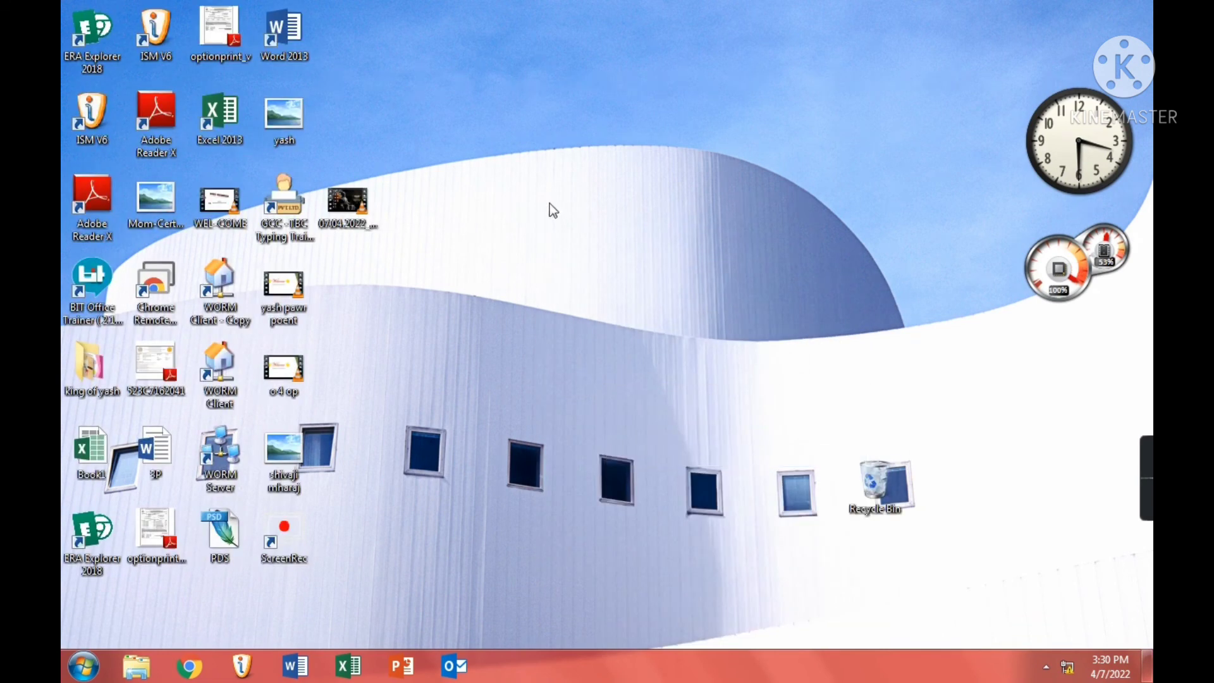
{"action": "right_click", "coordinate": [549, 204]}
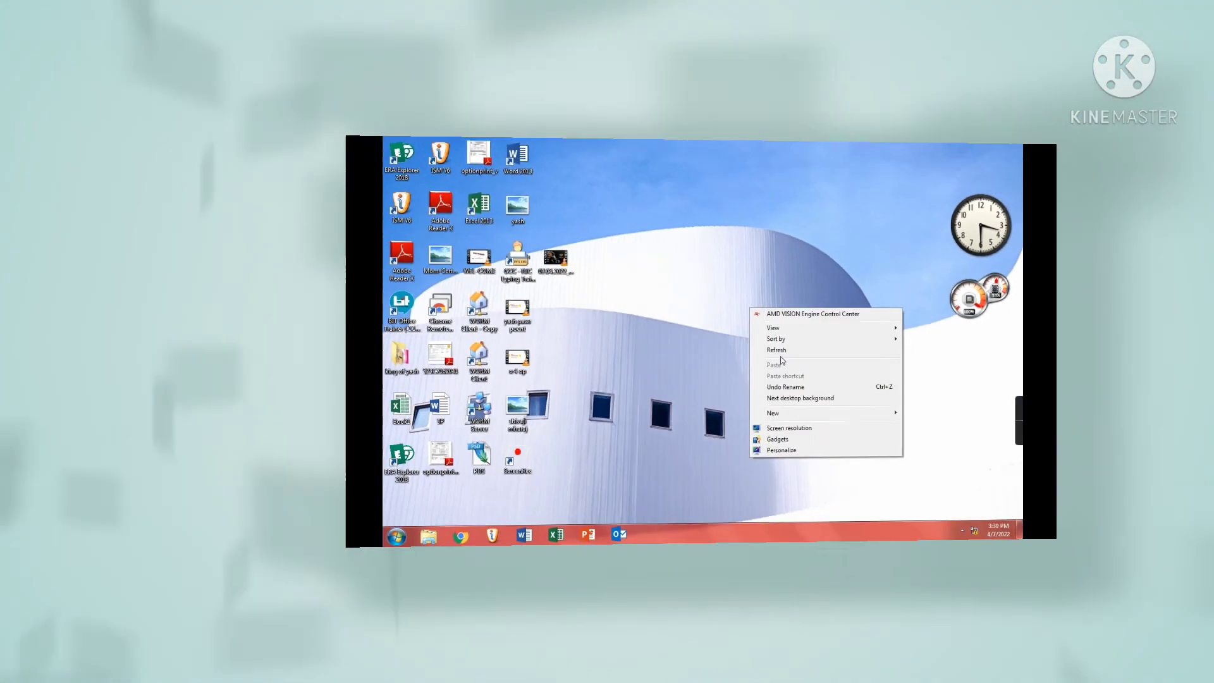